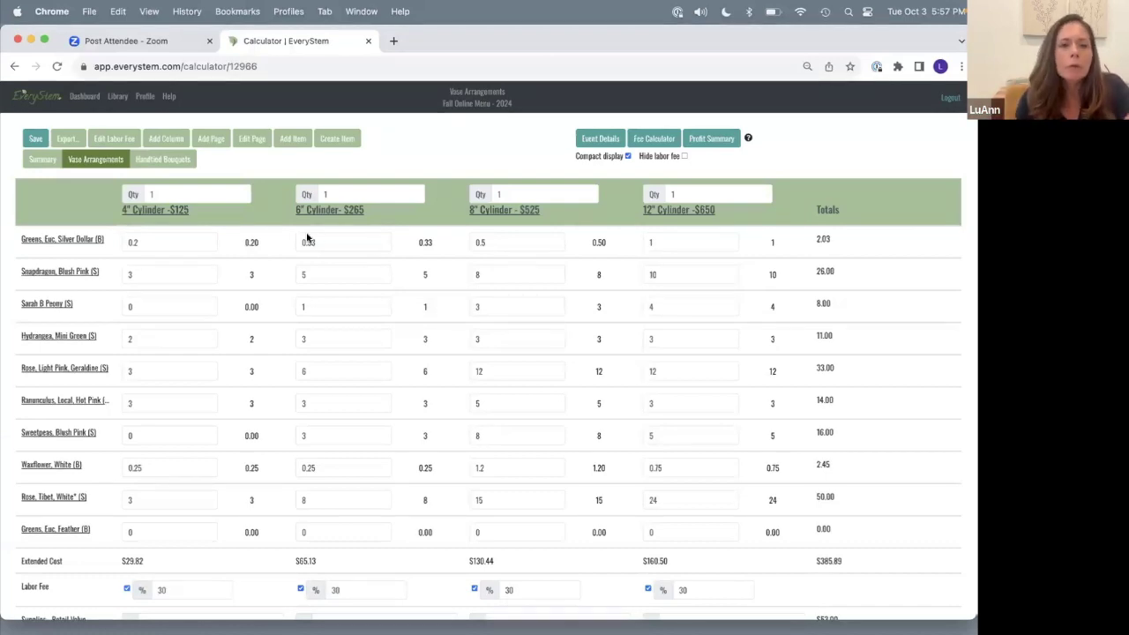
Set the feather eucalyptus quantity for the 6" Cylinder to 0.25.
scroll(308, 238, down, 2)
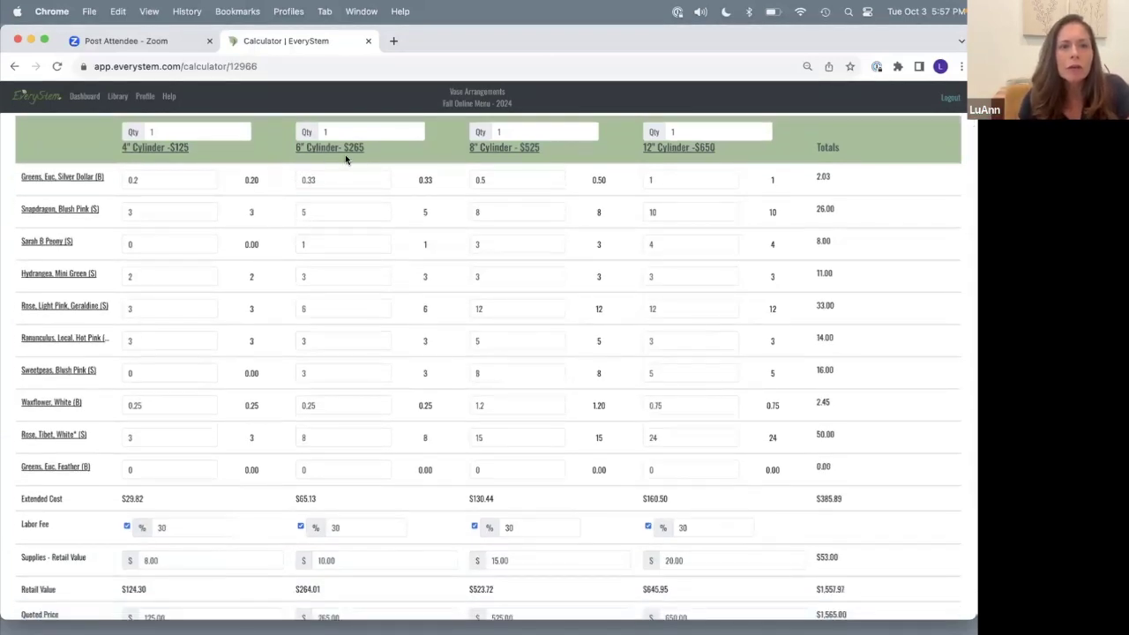
scroll(336, 174, down, 4)
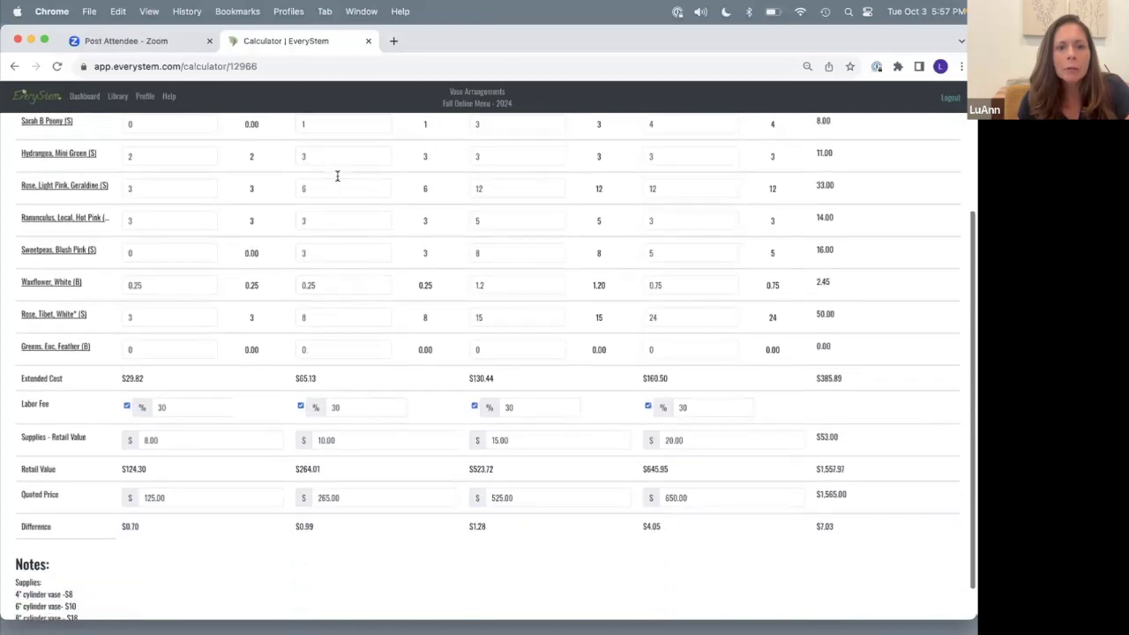
scroll(337, 176, down, 2)
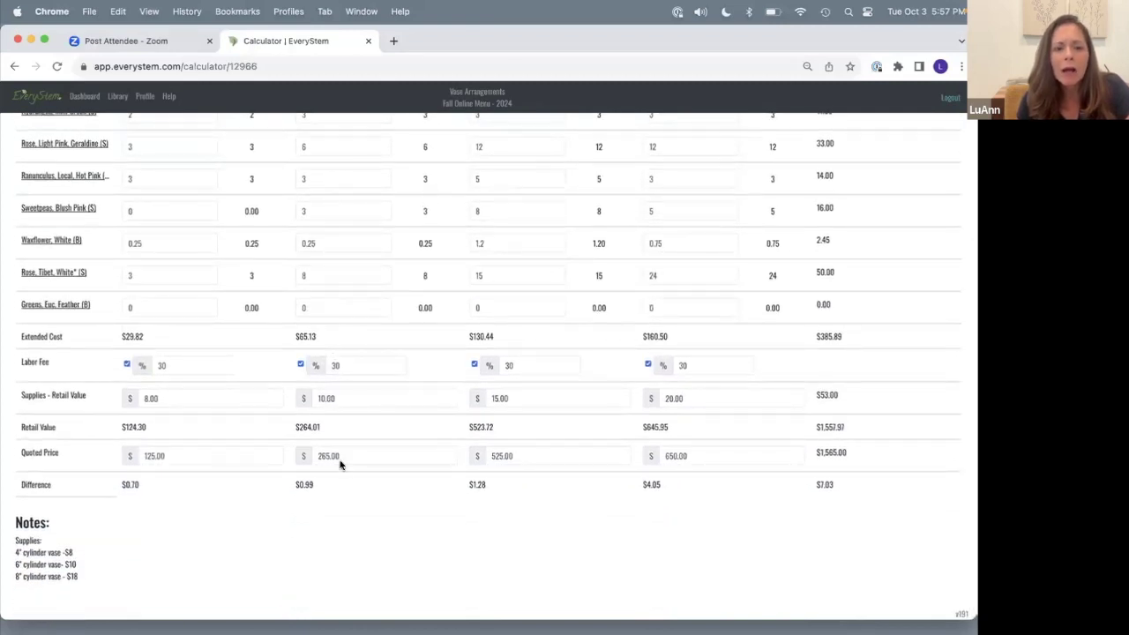
drag(295, 428, 330, 437)
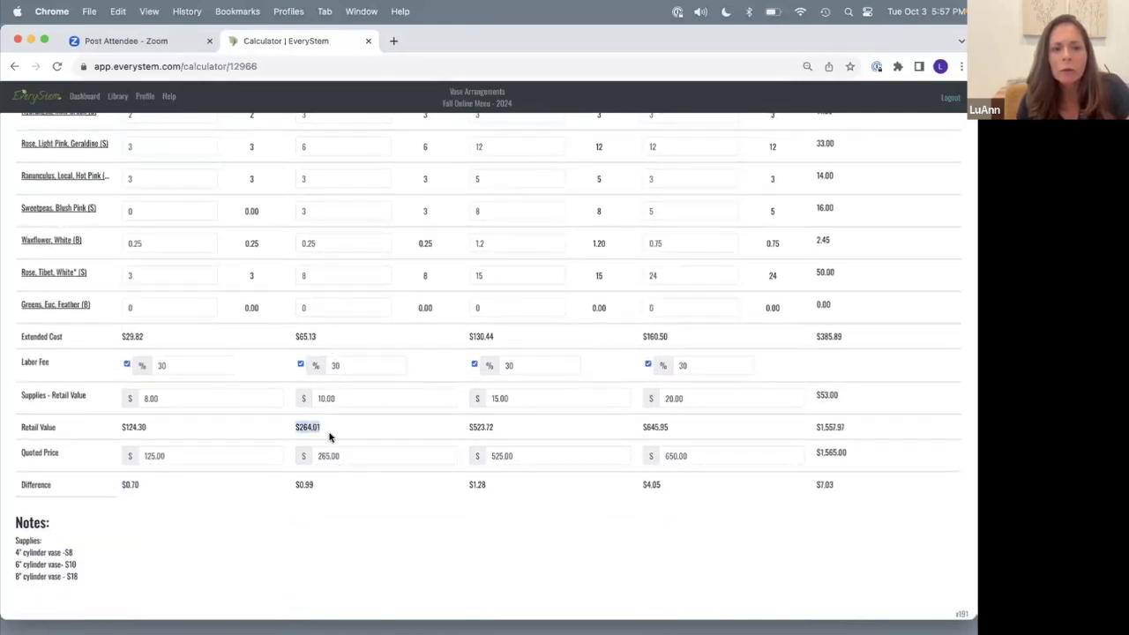
click(326, 429)
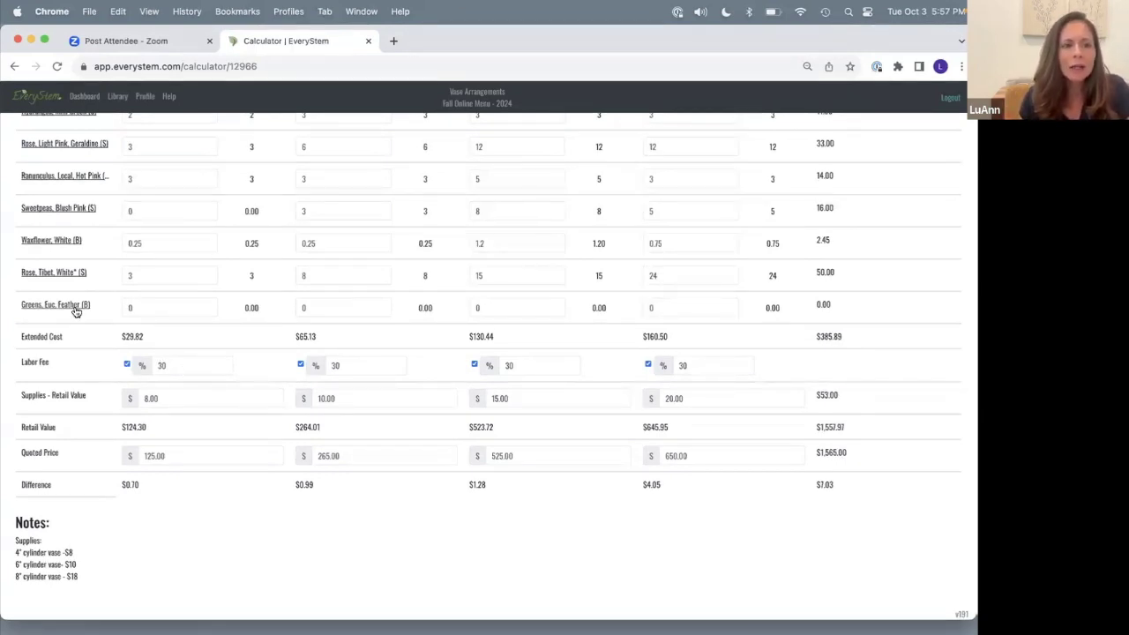
click(325, 309)
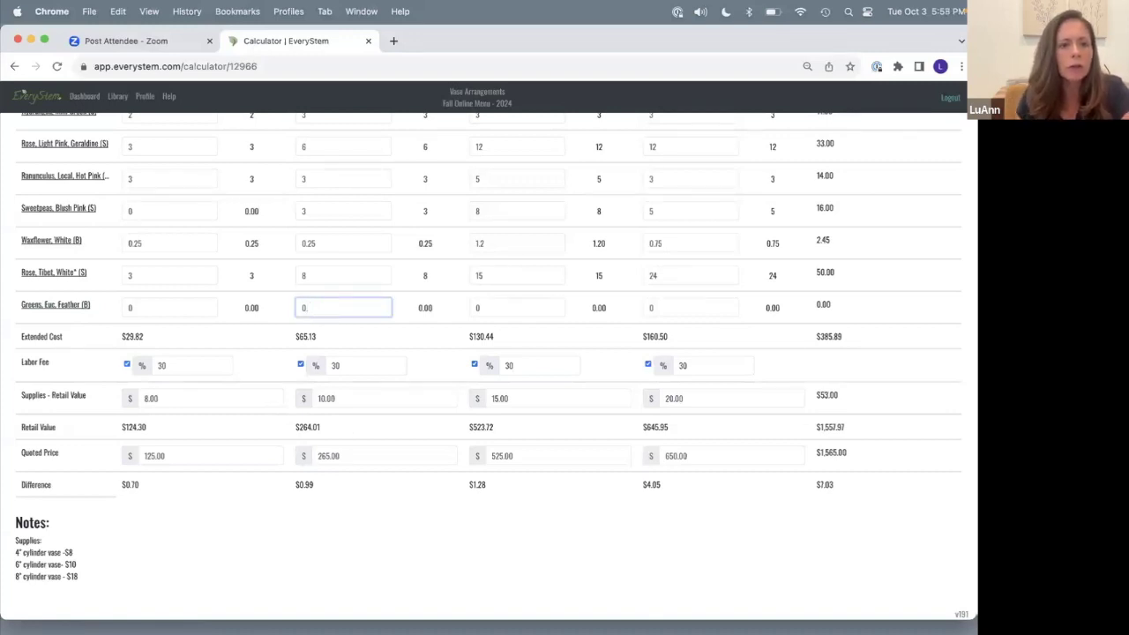
text(.25)
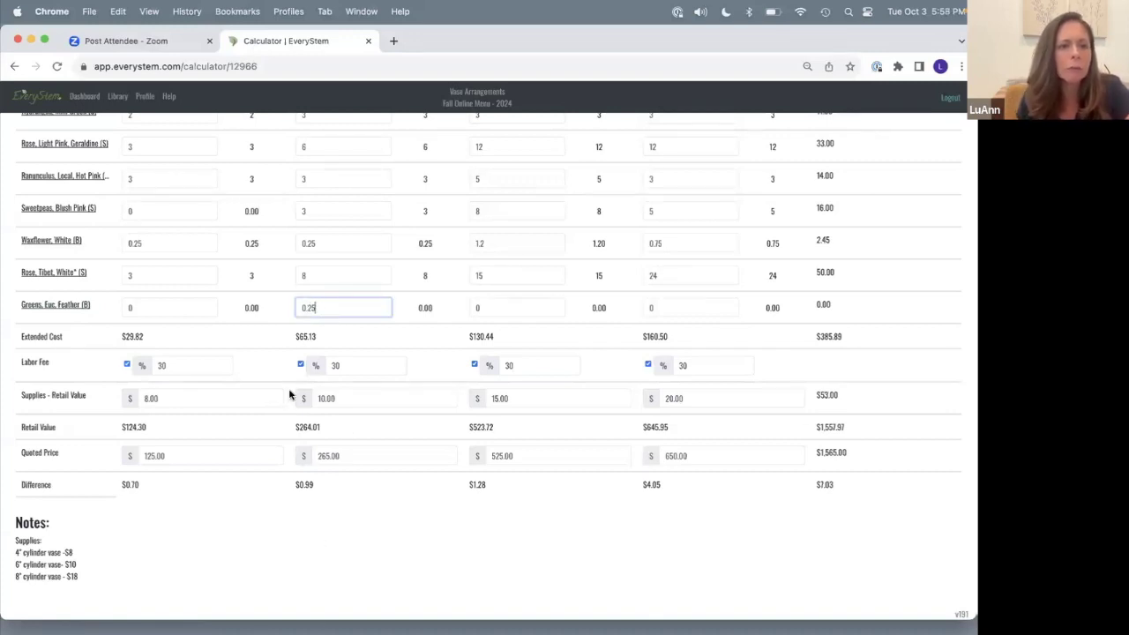
click(281, 344)
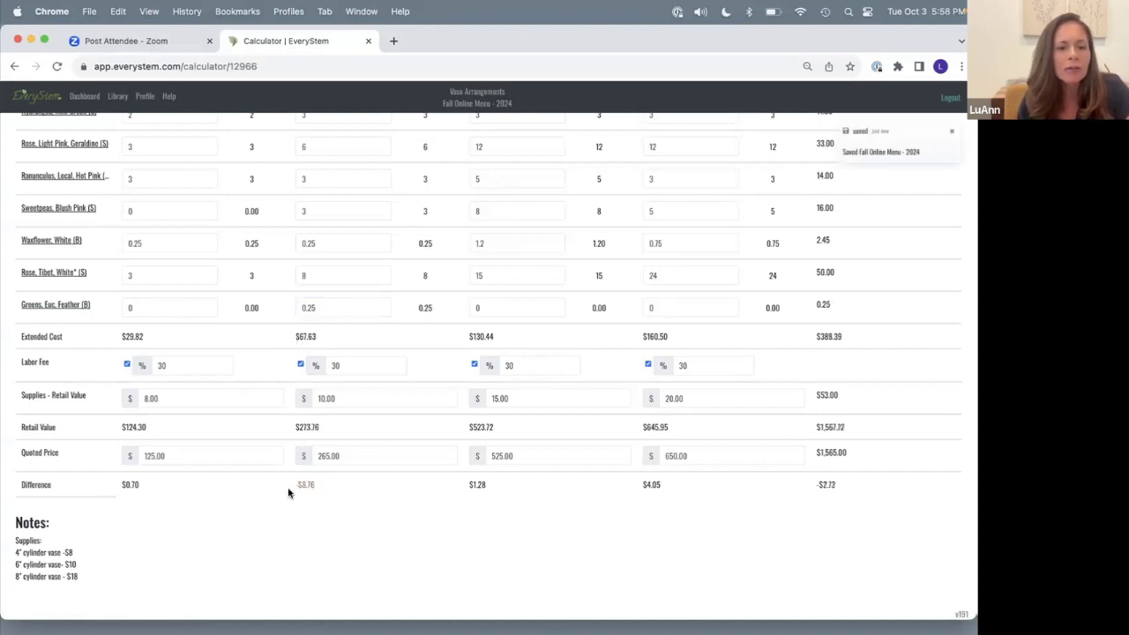
Examine the 6" Cylinder's difference and compare its retail value with the quoted price.
drag(289, 492, 323, 499)
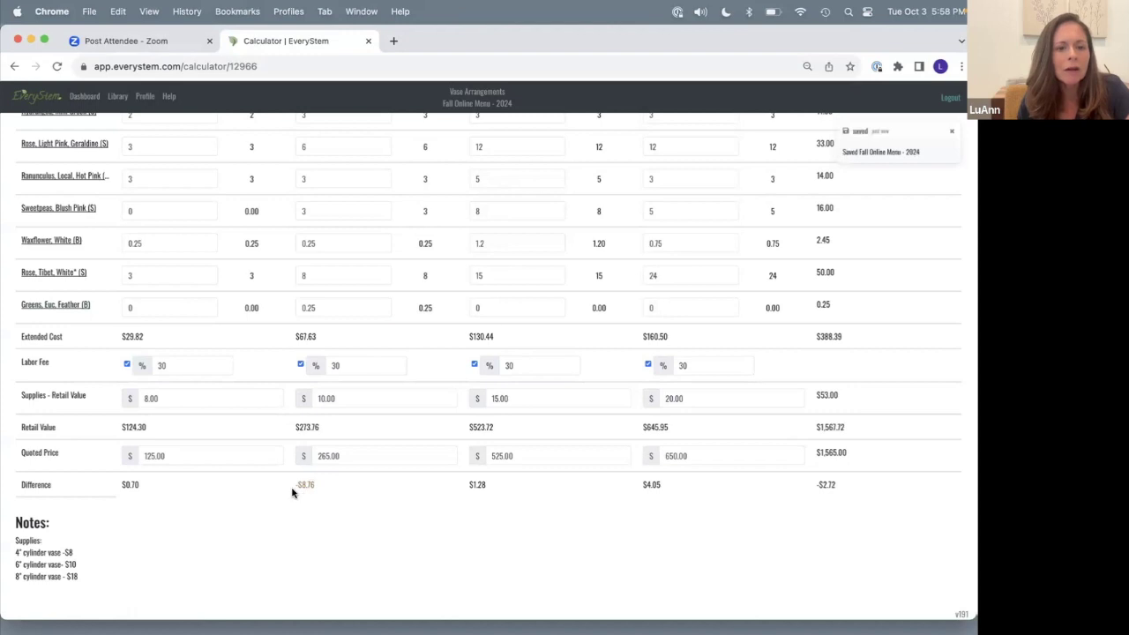
click(336, 489)
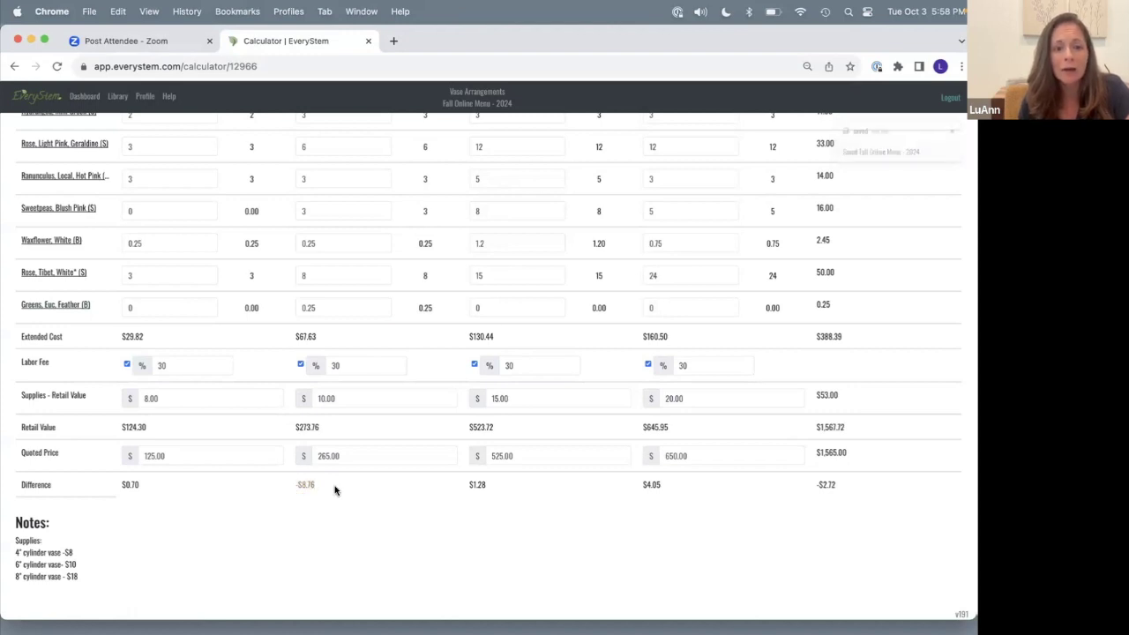
drag(291, 430, 315, 431)
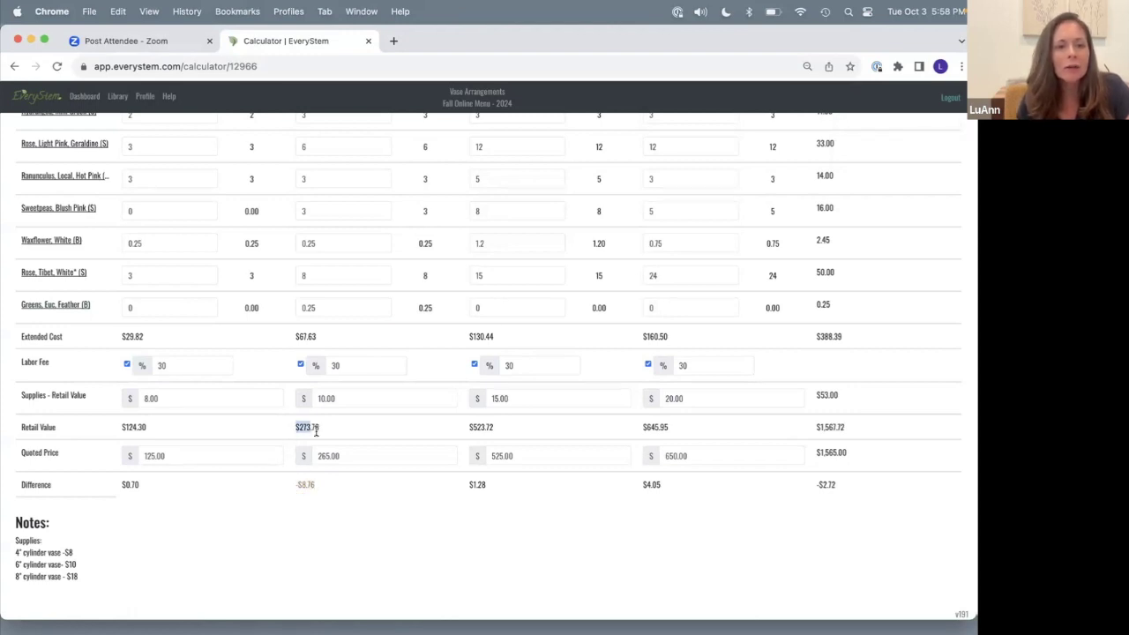
click(329, 438)
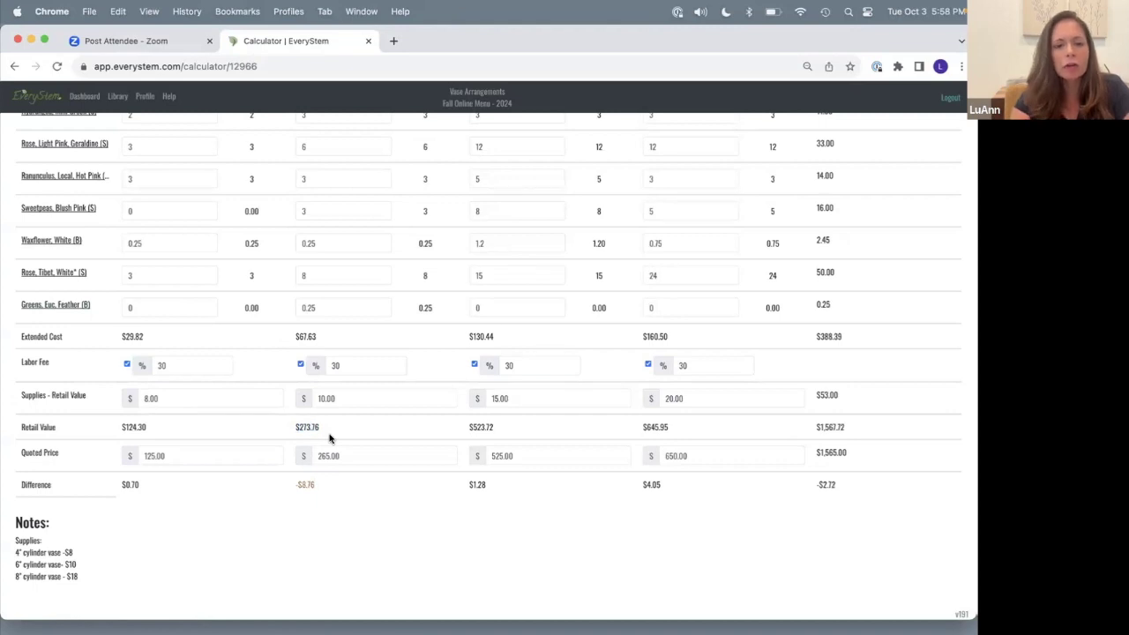
key(super+equal)
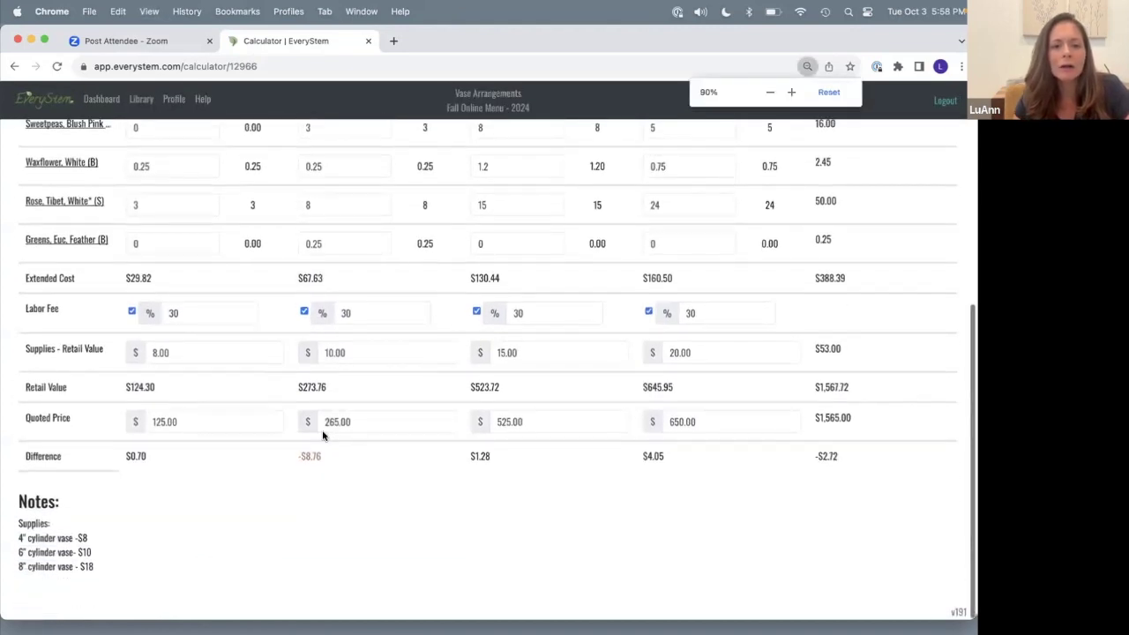
click(353, 423)
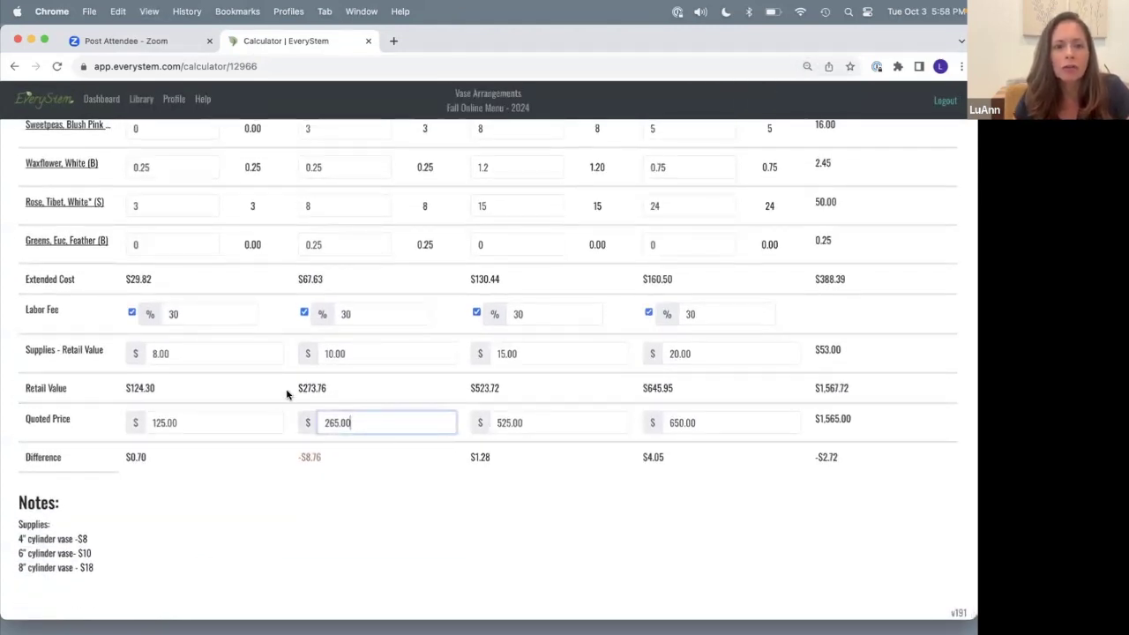
drag(291, 389, 343, 399)
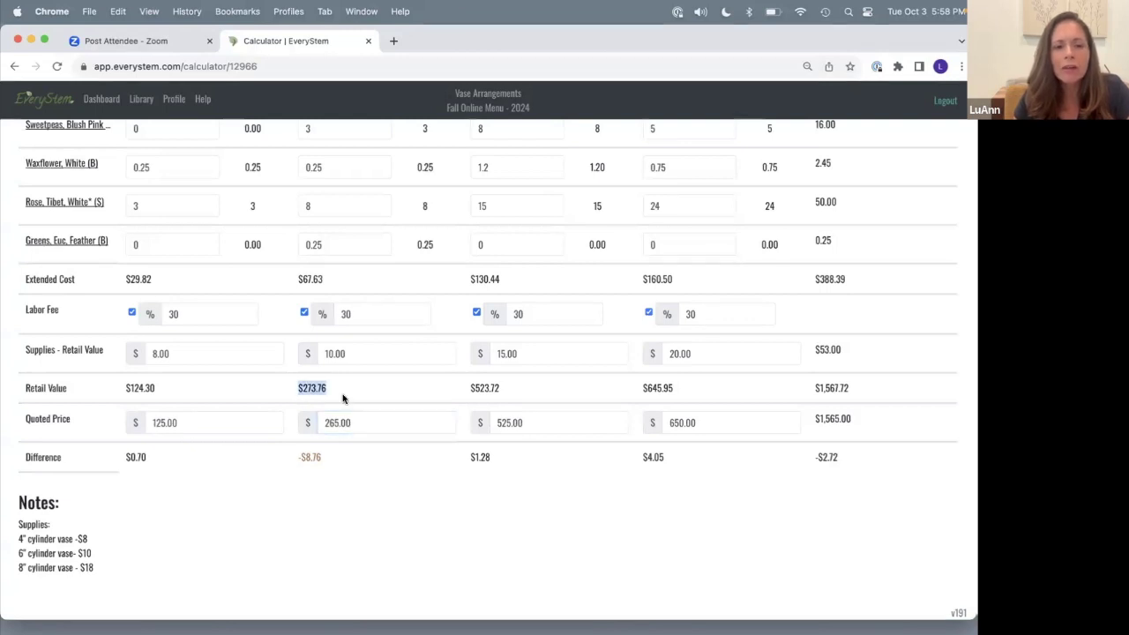
click(343, 399)
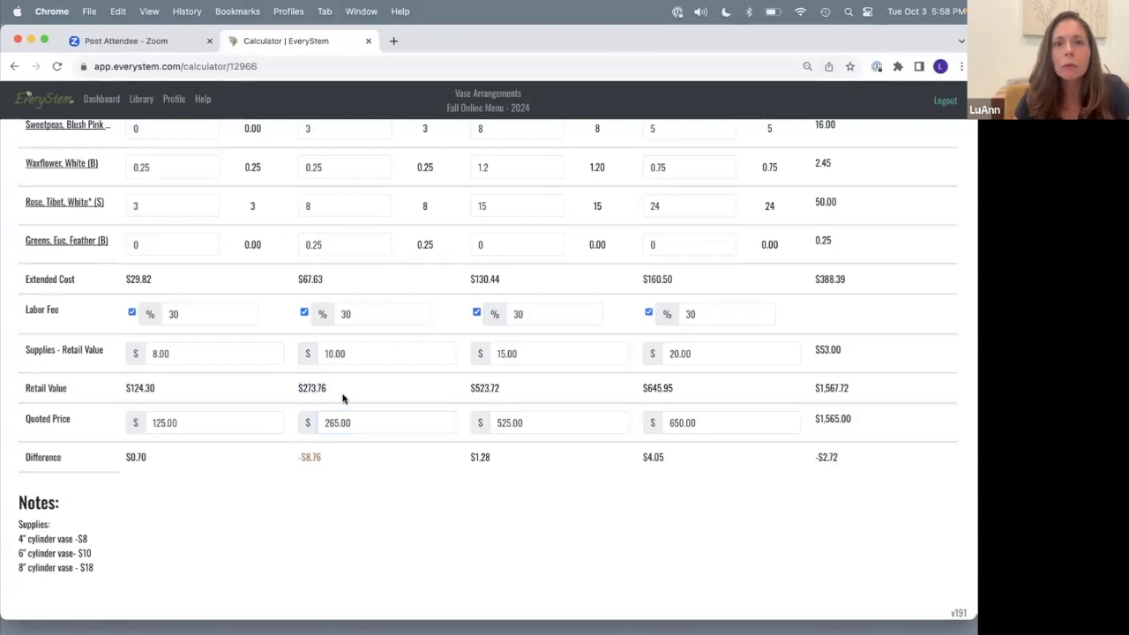
Reset the 6" Cylinder's feather eucalyptus quantity to 0 for comparison, and restore it to 0.25.
click(323, 245)
key(BackSpace)
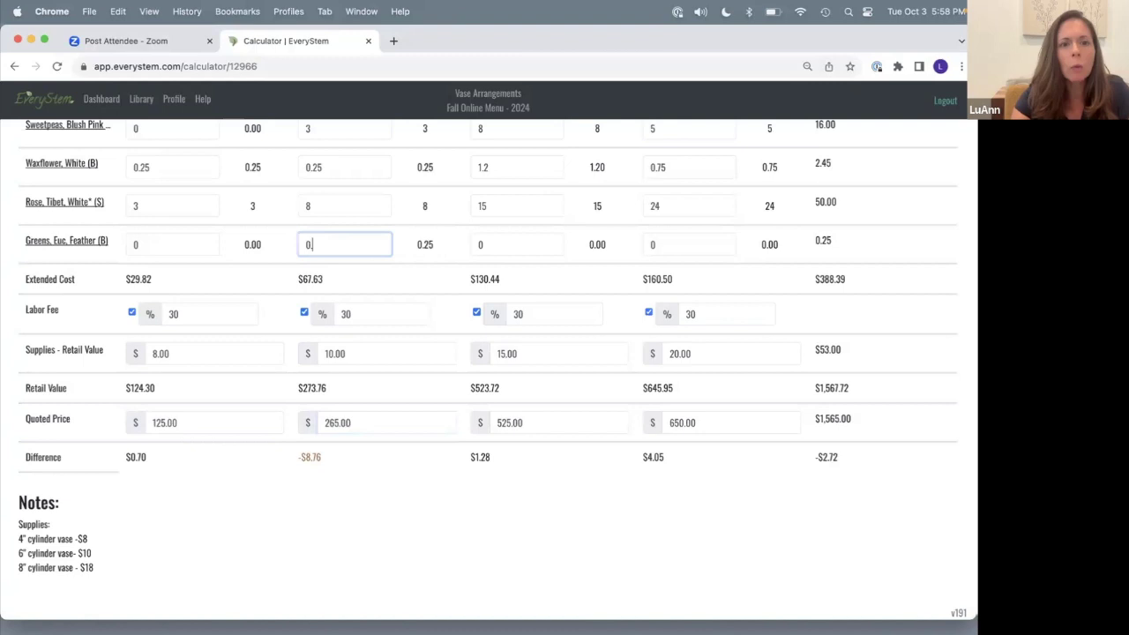
click(277, 275)
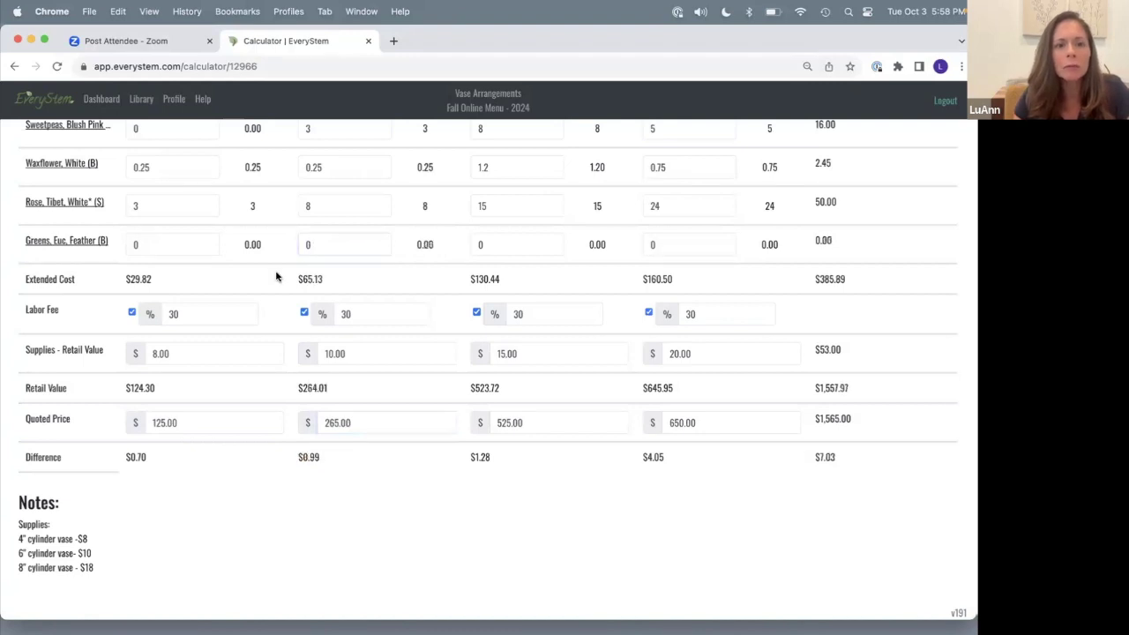
click(320, 244)
text(.25)
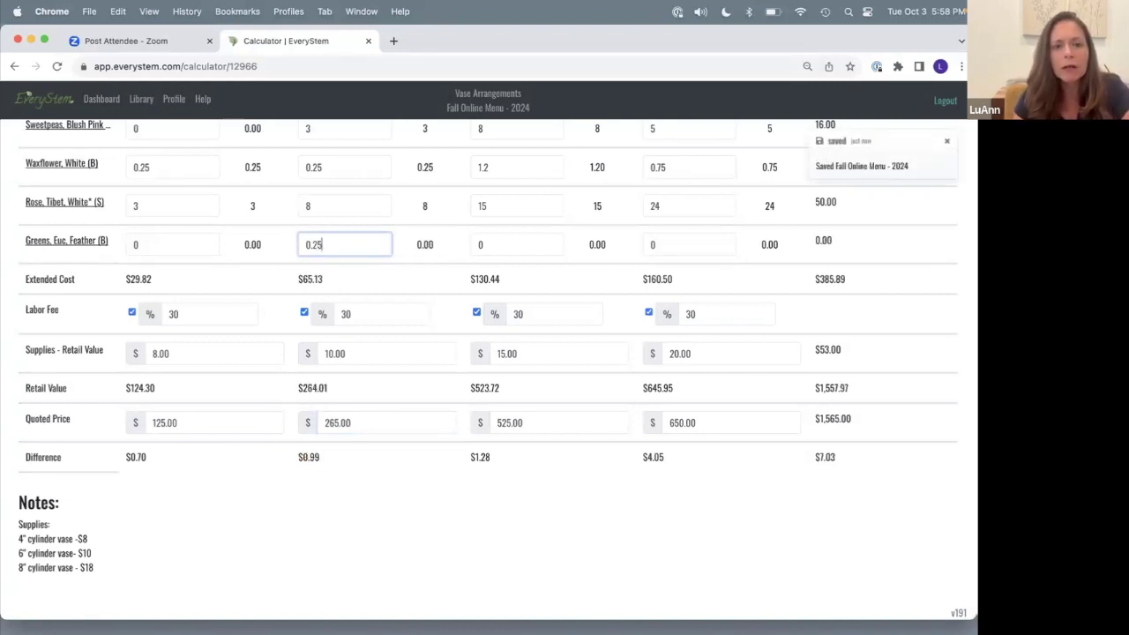
click(259, 389)
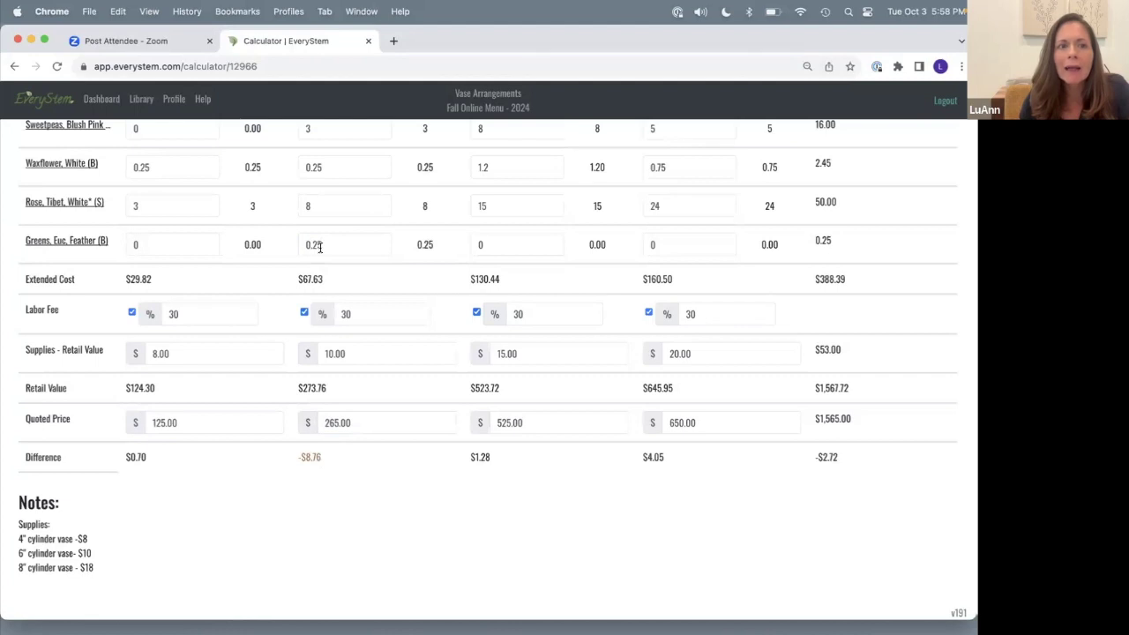
Reduce the blush pink sweetpeas in the 6" Cylinder to 2 stems.
scroll(324, 375, up, 3)
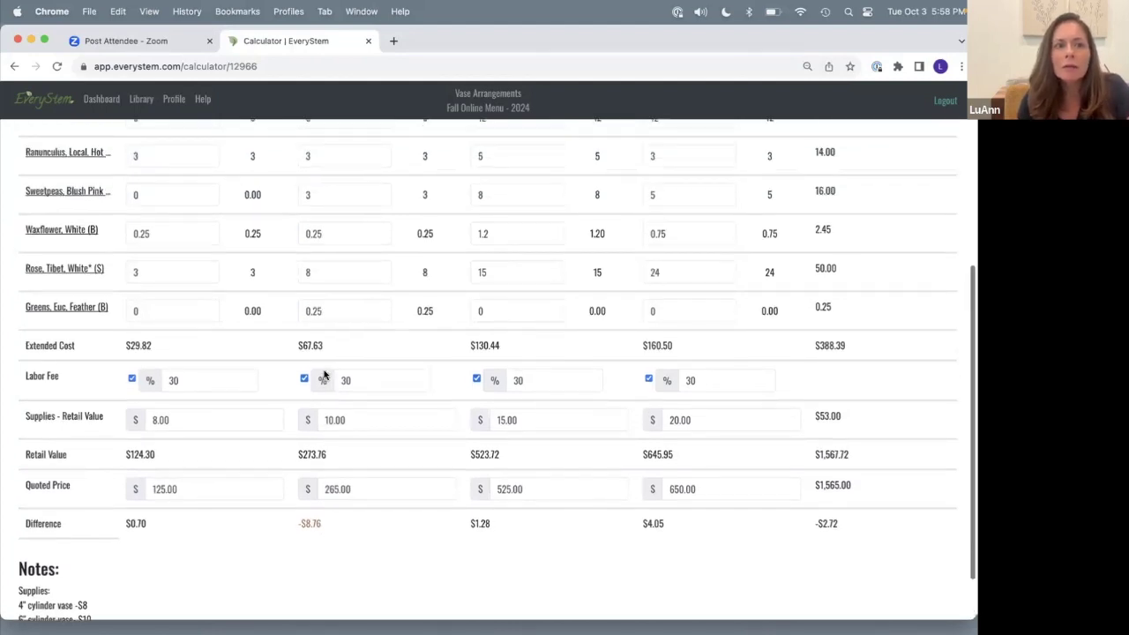
click(316, 191)
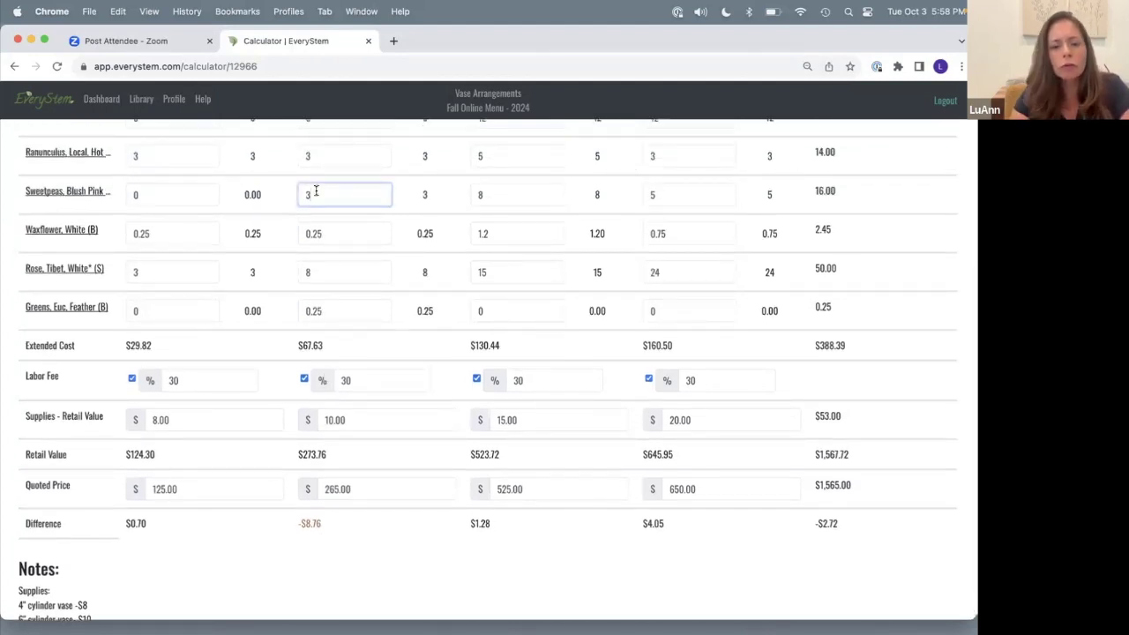
key(BackSpace)
text(2)
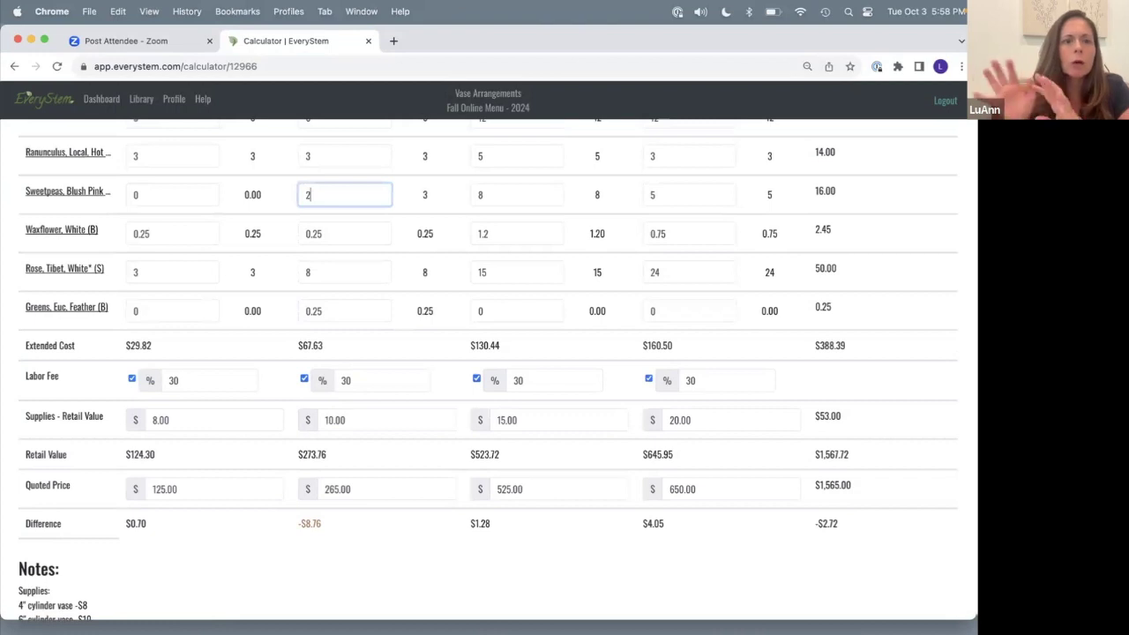
click(280, 389)
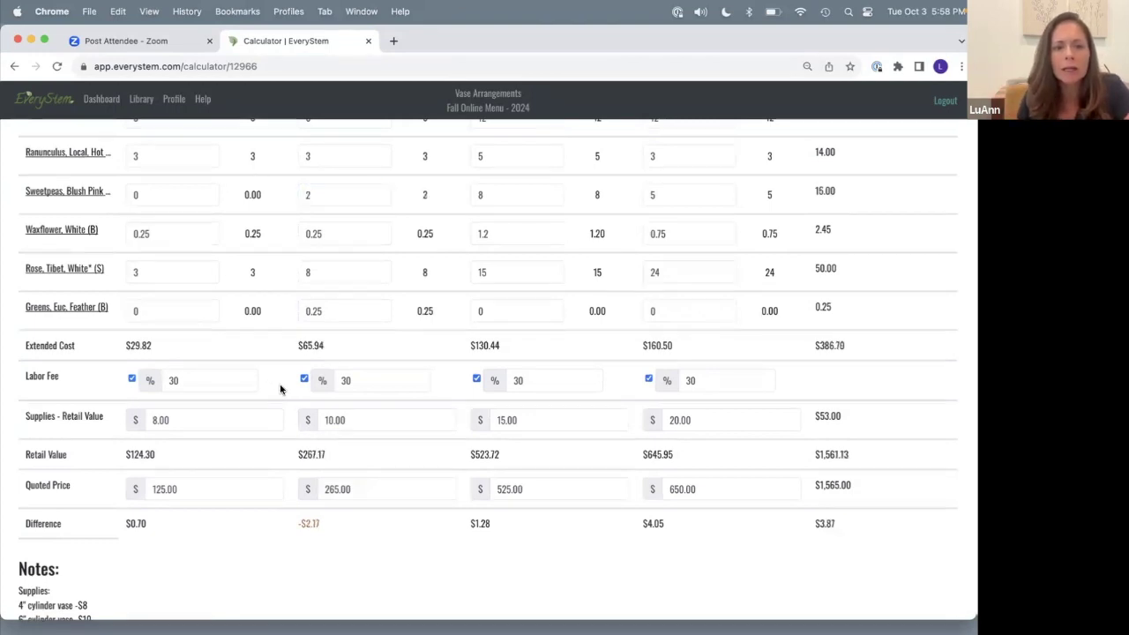
Reduce the local hot pink ranunculus in the 6" Cylinder to 2 stems and check the arrangement's retail value.
click(322, 156)
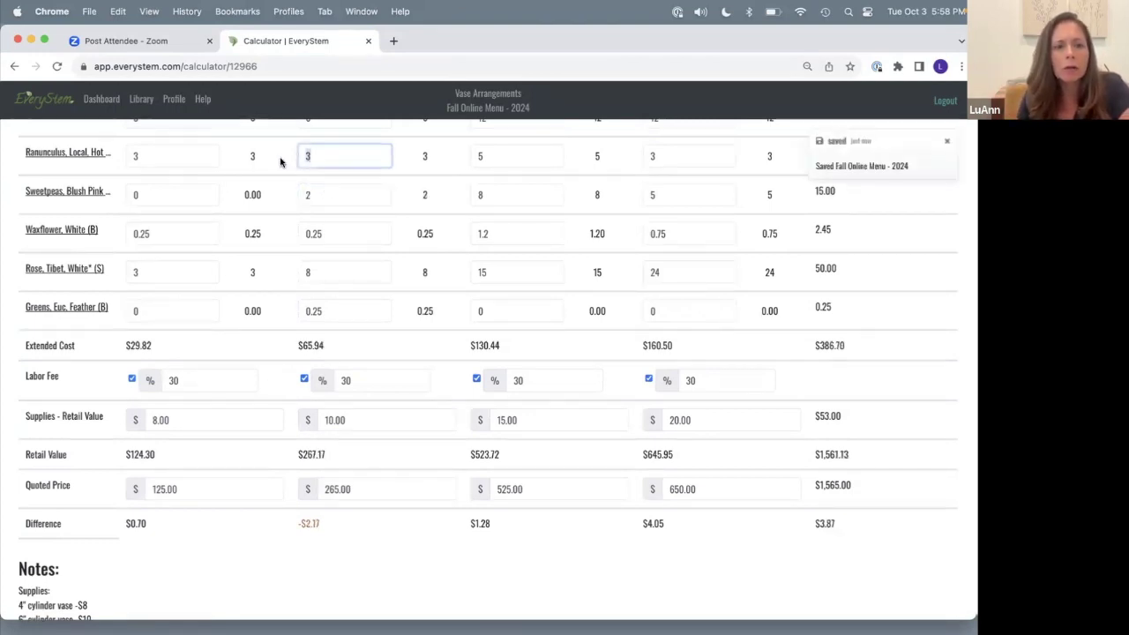
key(BackSpace)
text(2)
click(282, 349)
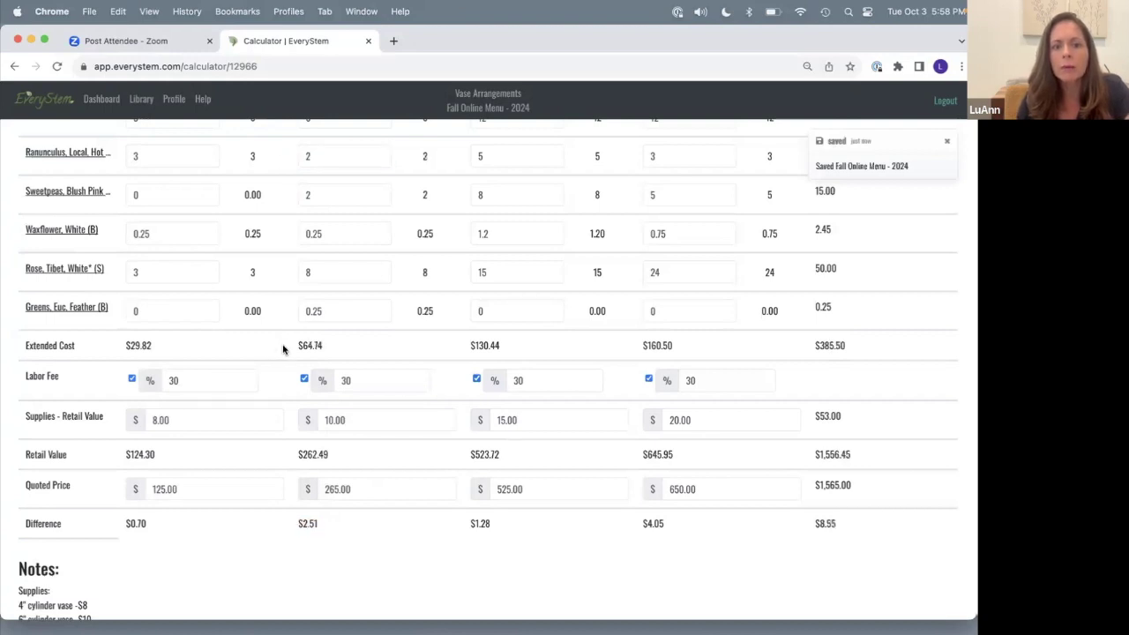
scroll(282, 349, down, 2)
drag(291, 391, 353, 391)
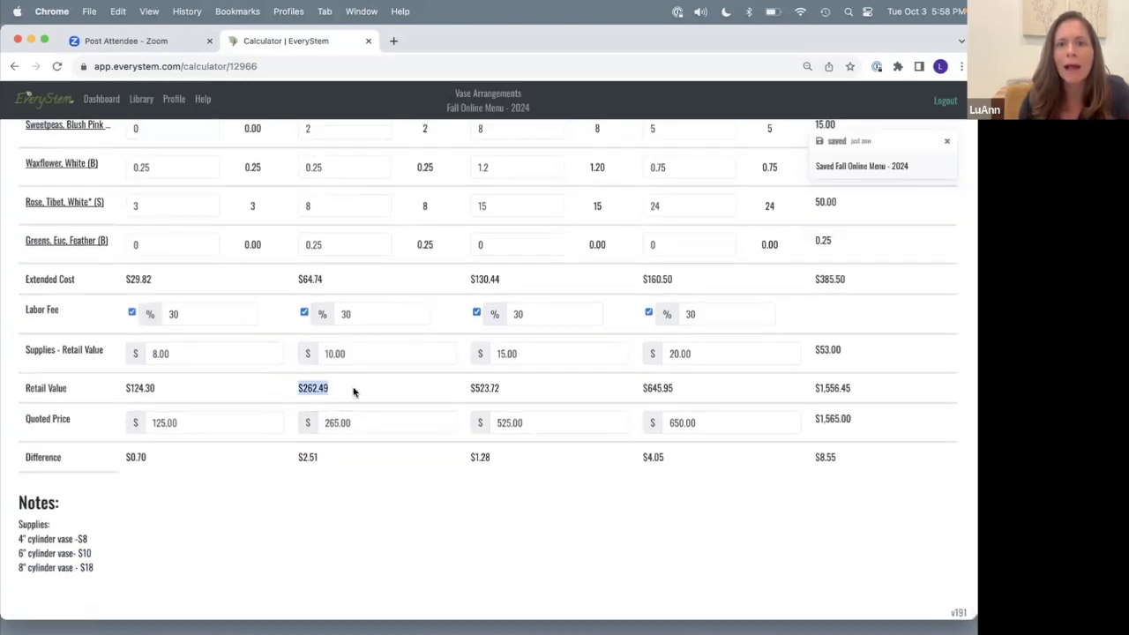
click(352, 392)
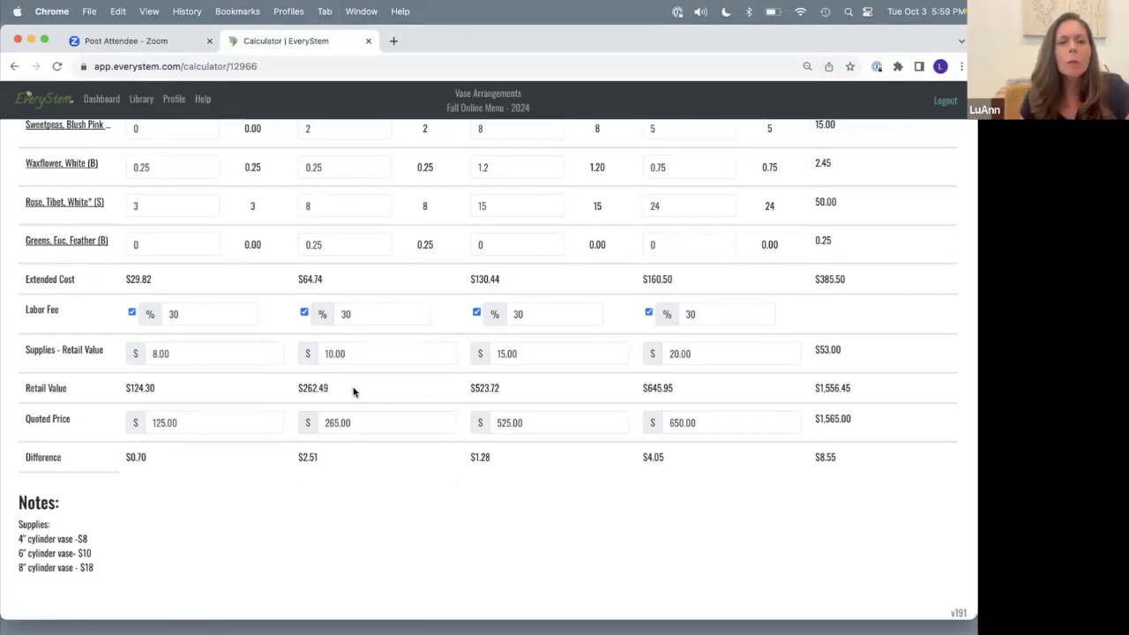
Set the 6" Cylinder's arrangement quantity to 10 and examine the multiplied eucalyptus and snapdragon amounts.
scroll(353, 392, up, 3)
scroll(353, 391, up, 7)
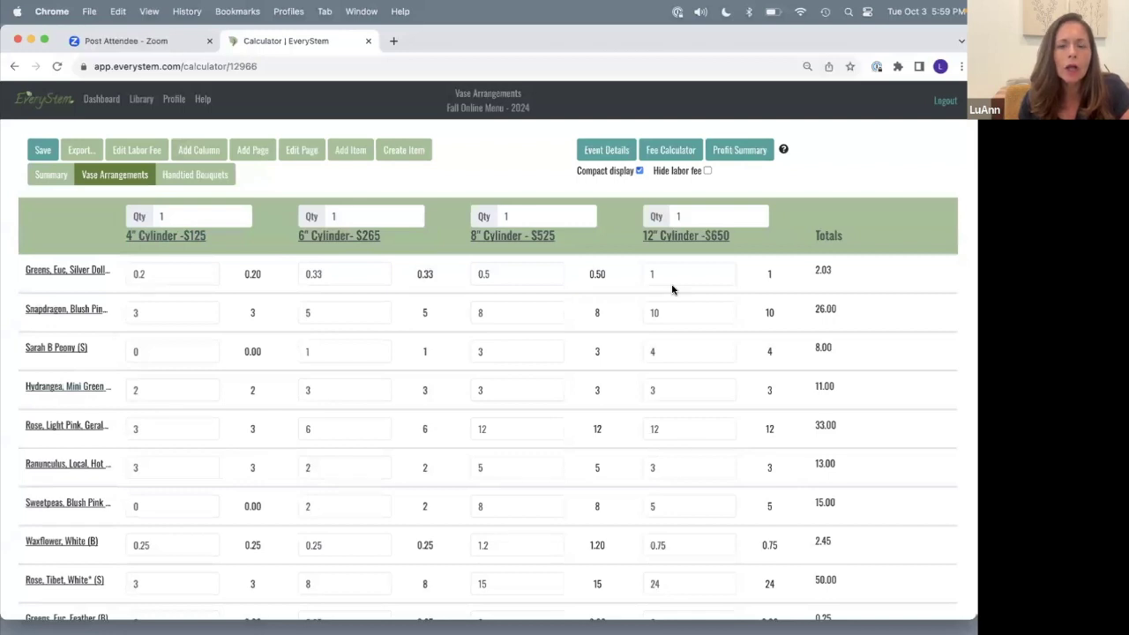
click(357, 218)
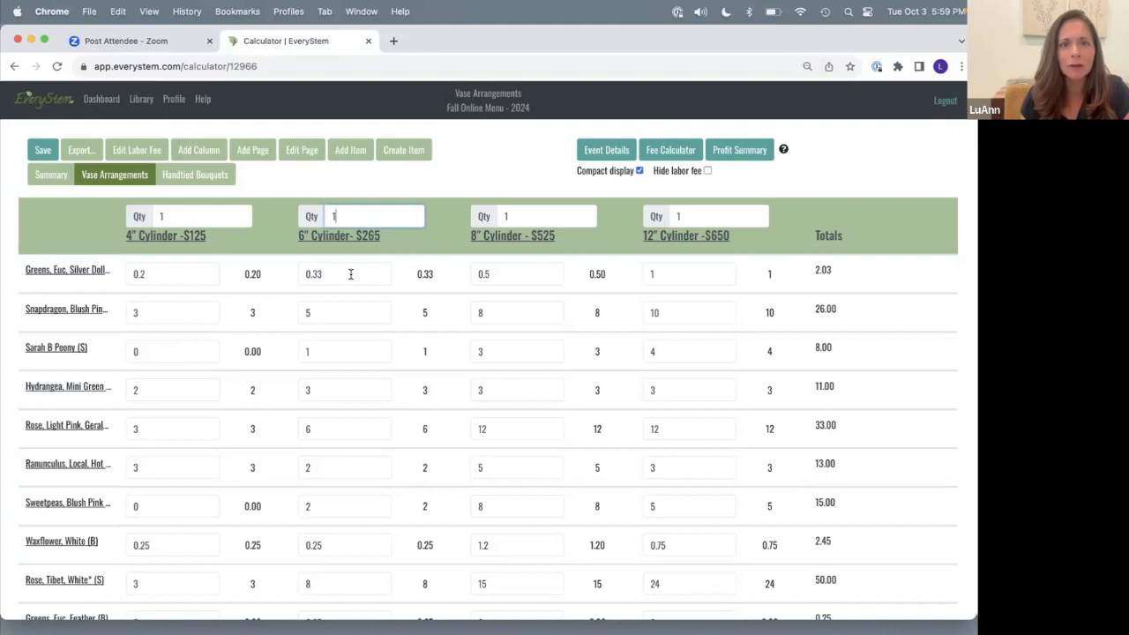
text(0)
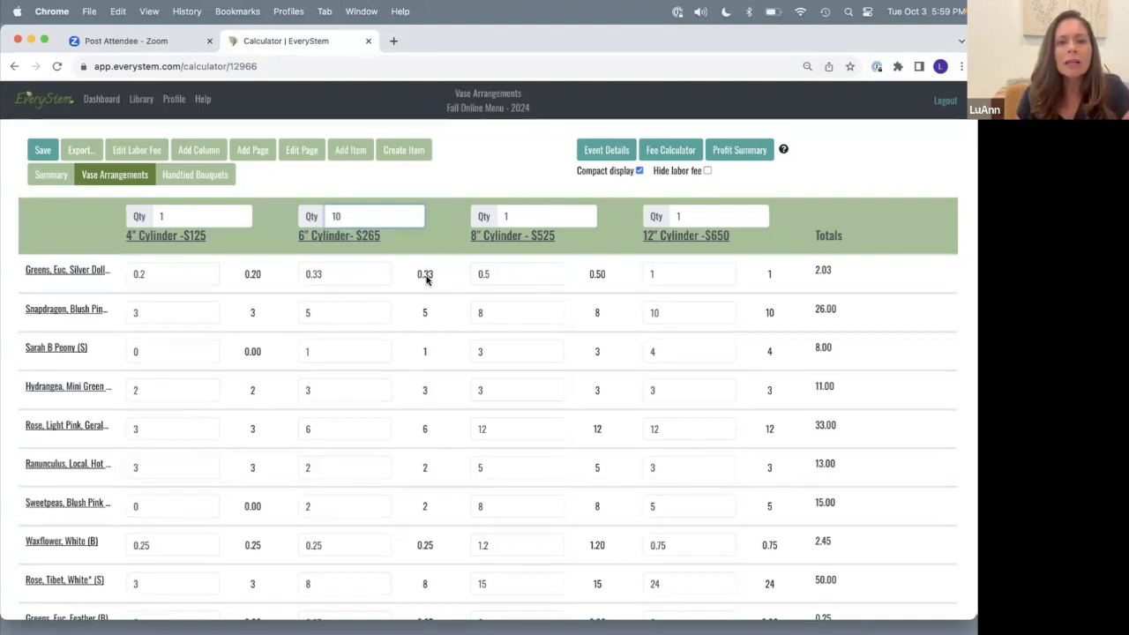
click(360, 184)
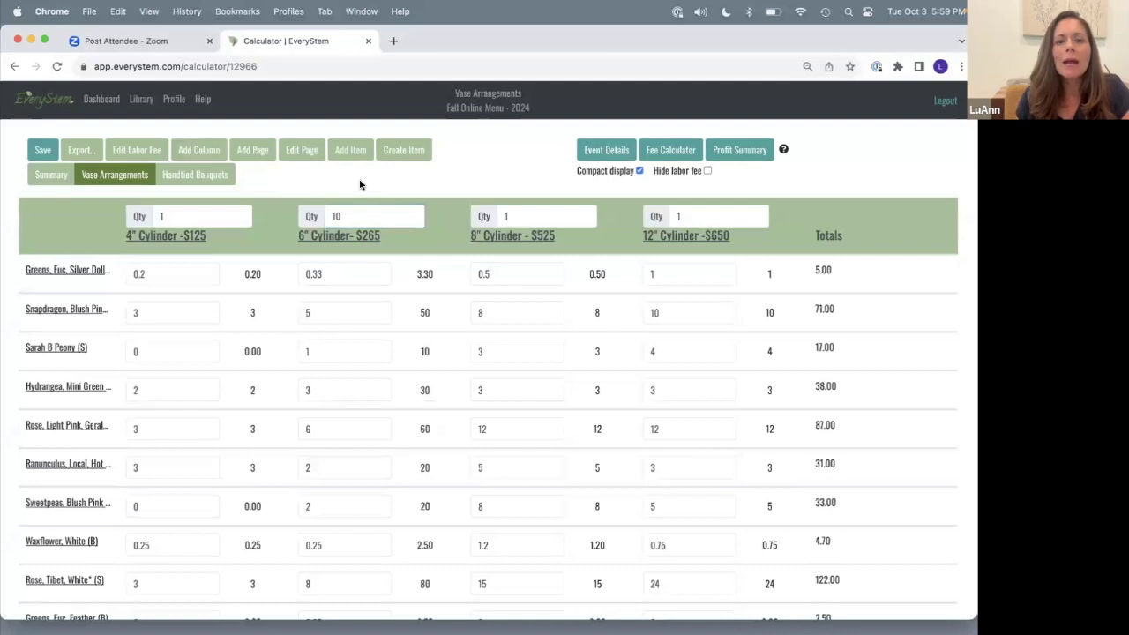
double_click(427, 274)
double_click(425, 313)
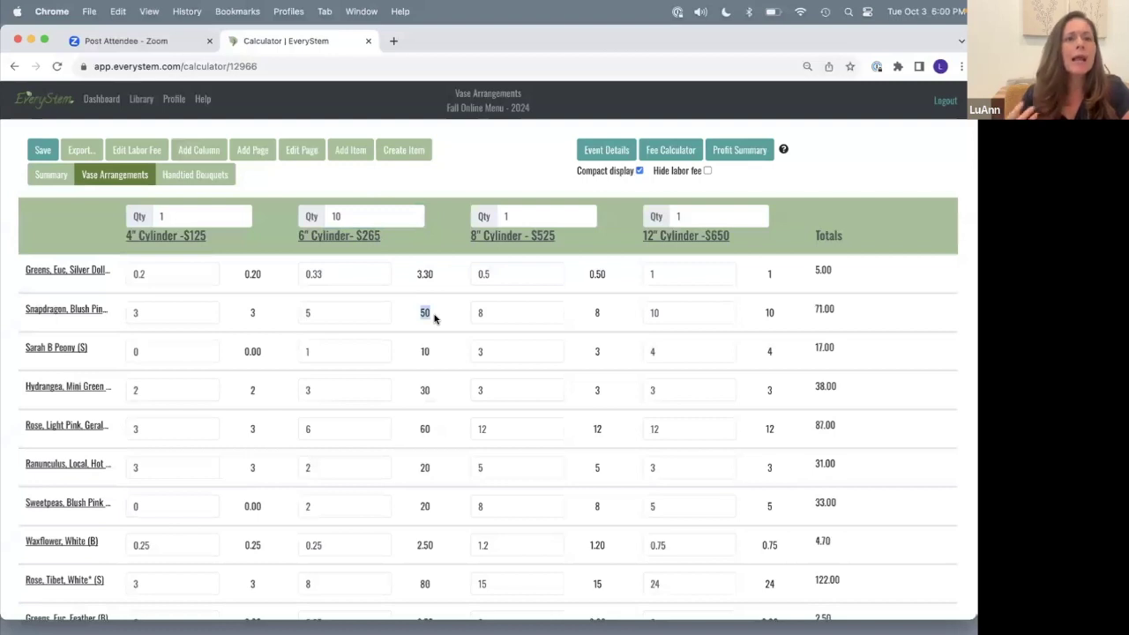
Set the 6" Cylinder's arrangement quantity back to 1.
click(350, 213)
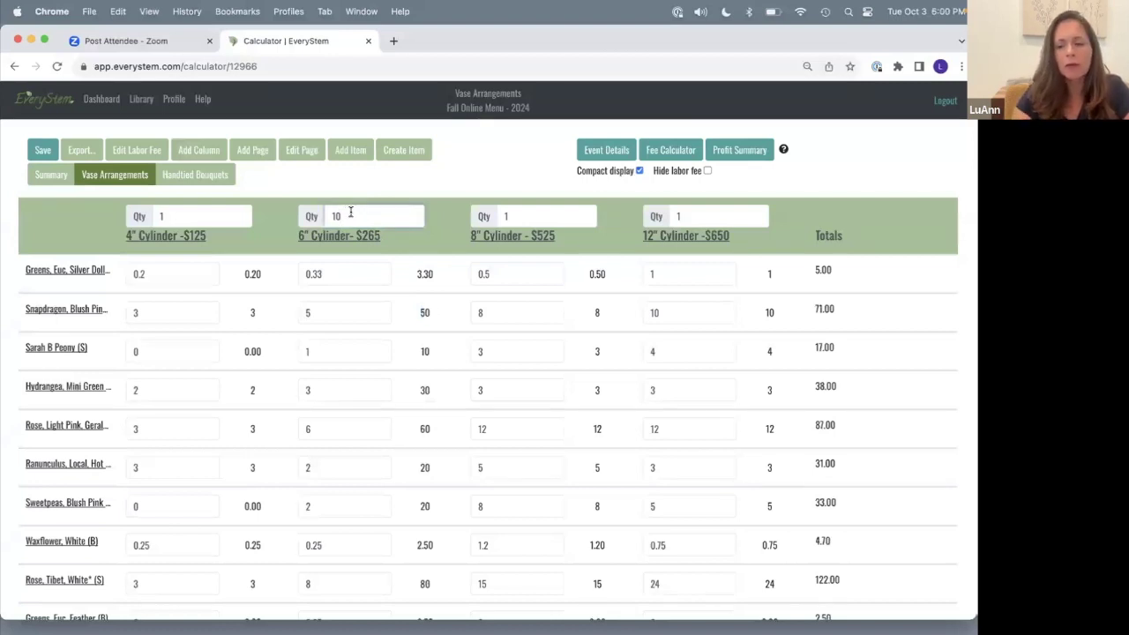
key(BackSpace)
click(311, 184)
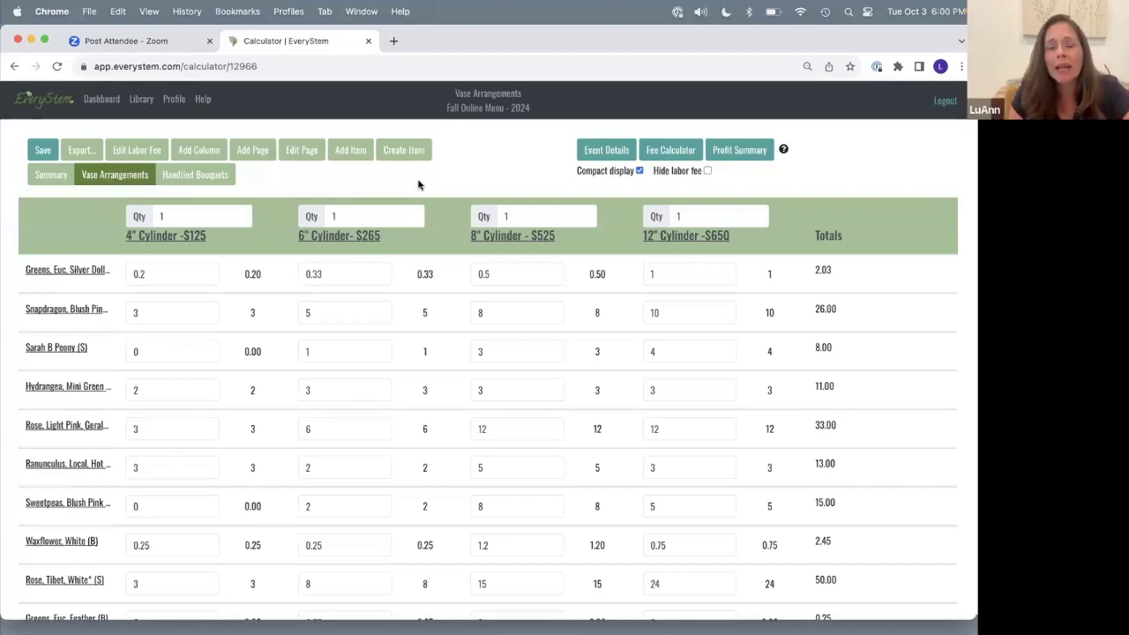
Review the retail values and differences of the vase arrangements, and save the Fall Online Menu - 2024 event.
scroll(371, 294, down, 5)
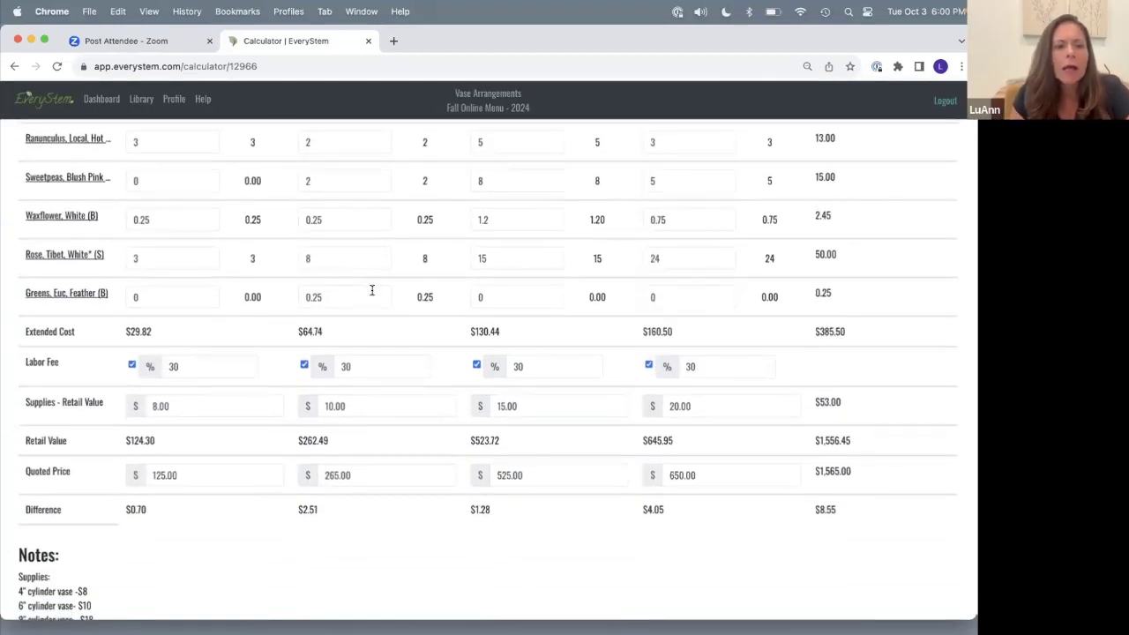
scroll(371, 292, up, 5)
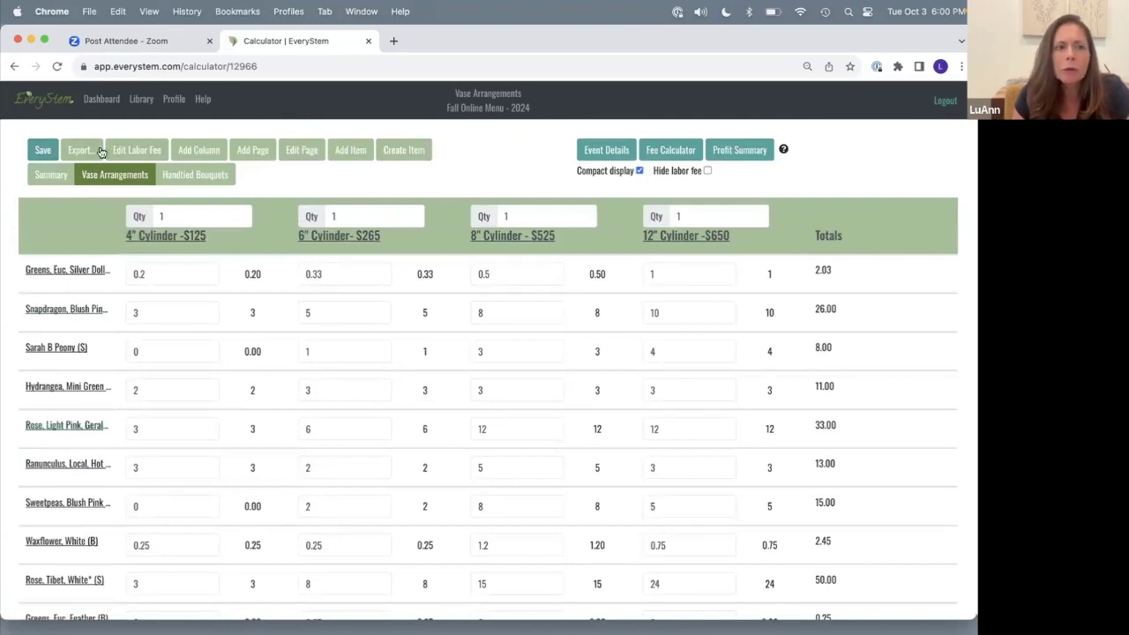
click(37, 149)
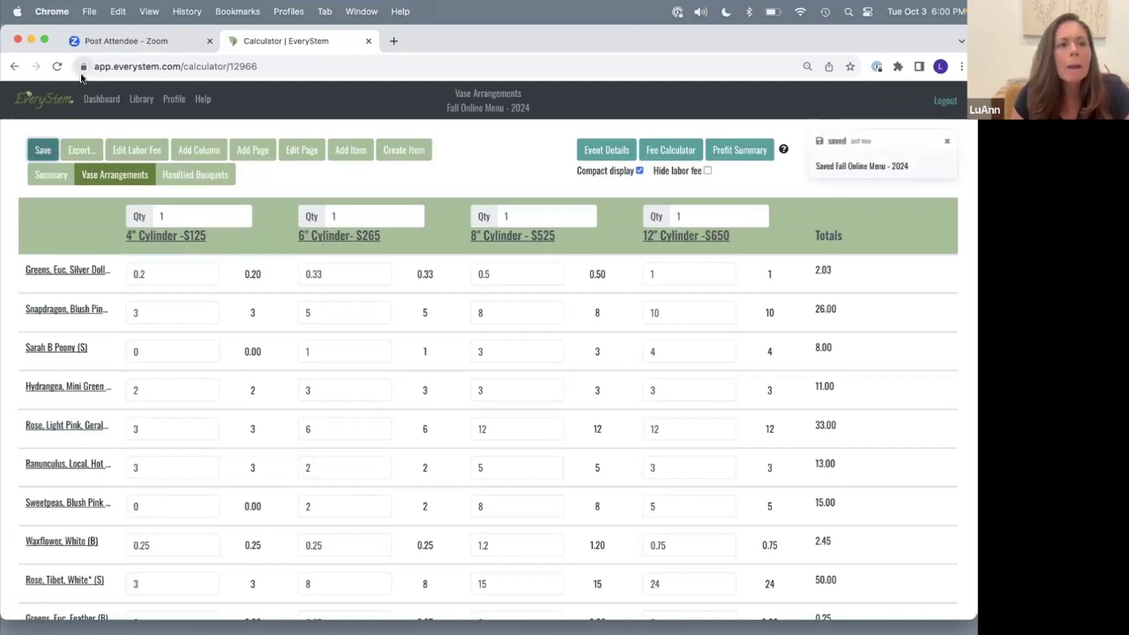
Copy the Fall Online Menu - 2024 event from the dashboard as "Fall Online Menu - 2024 - FINAL PRICES".
click(93, 98)
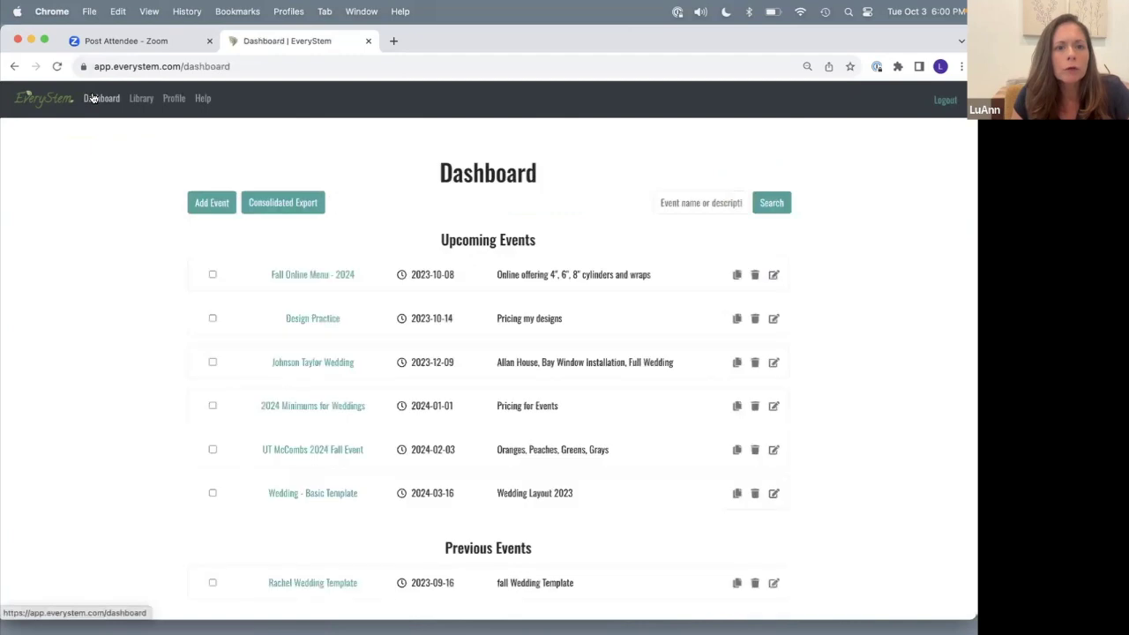
click(738, 276)
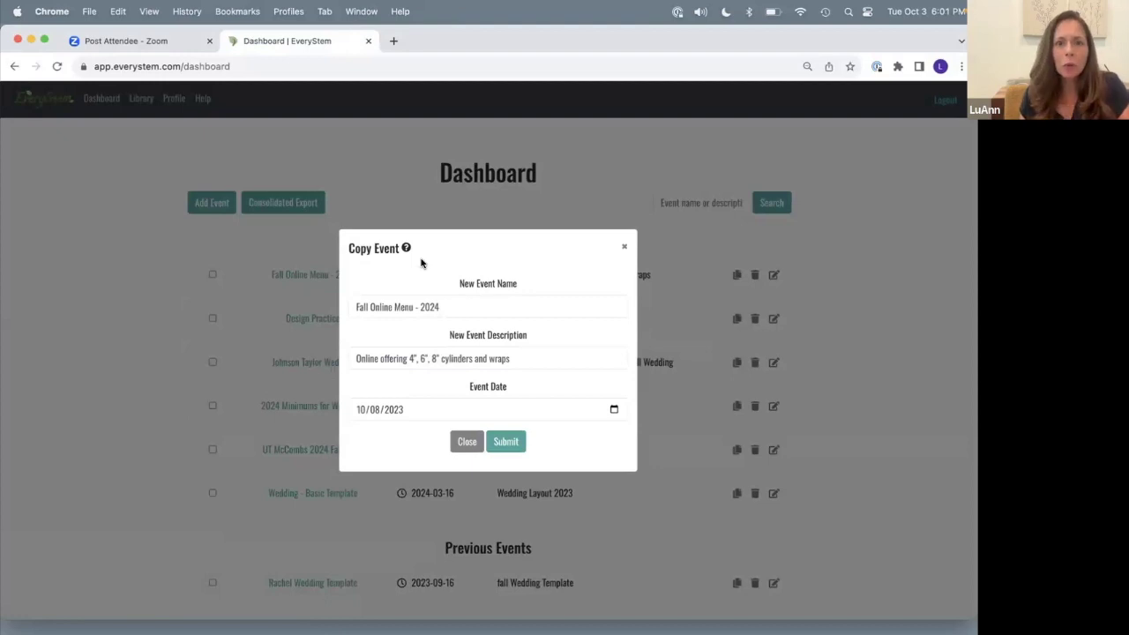
click(443, 307)
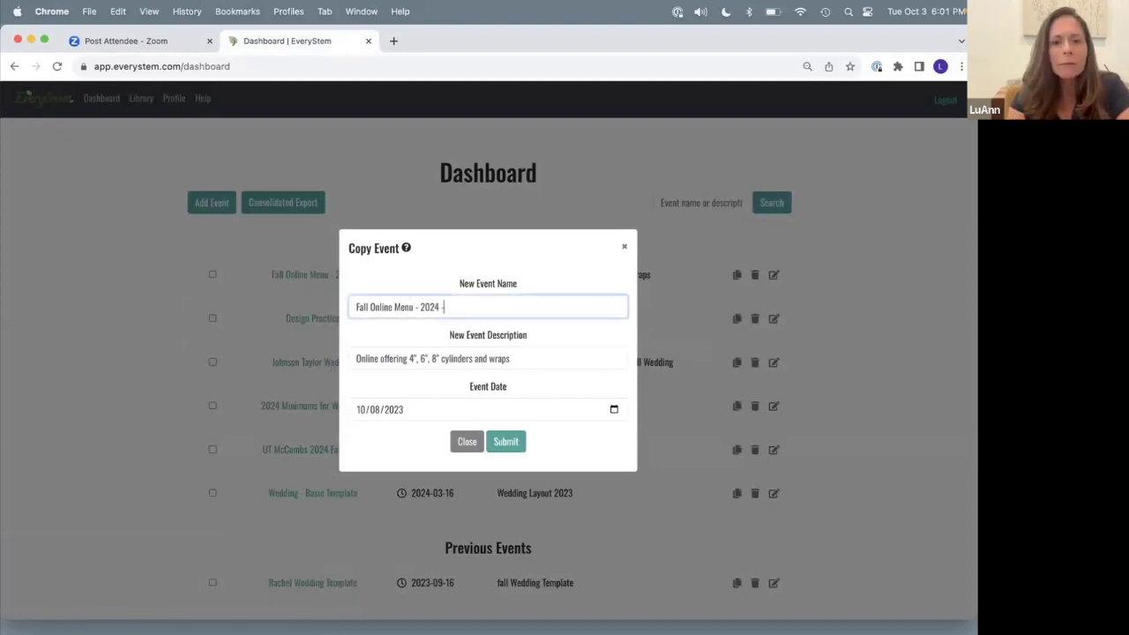
text(- FINAL PR)
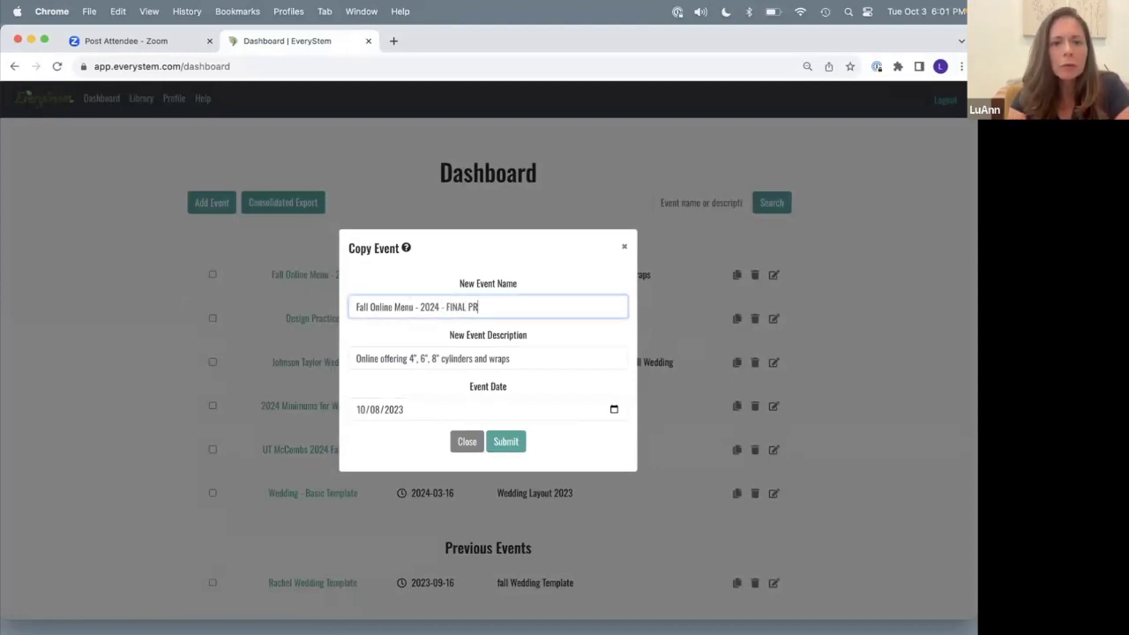
text(ICES)
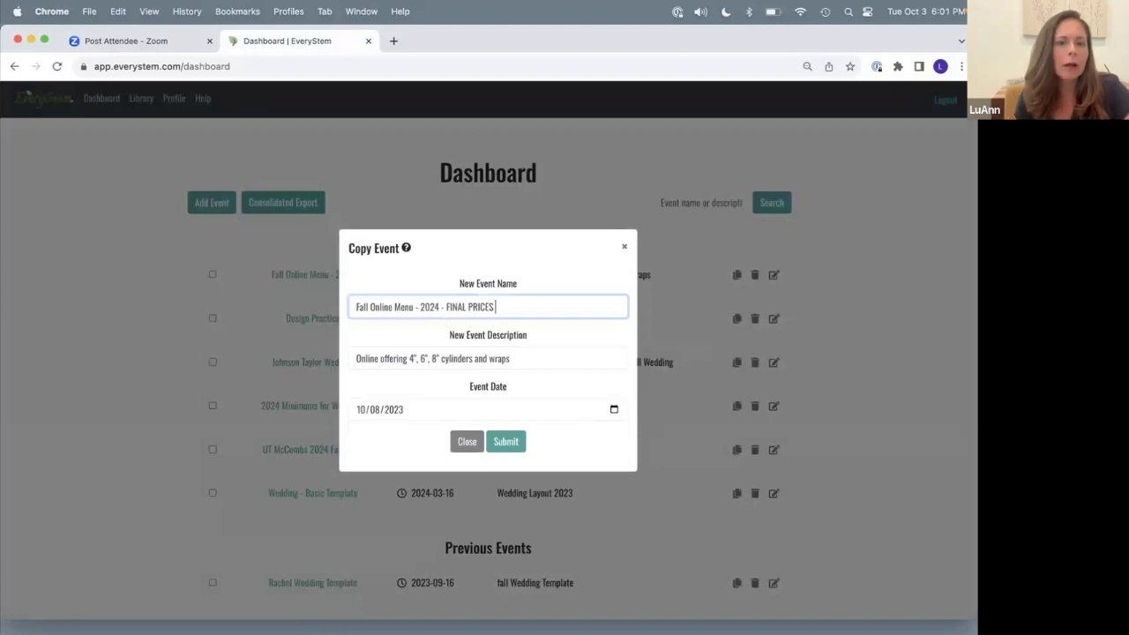
click(505, 441)
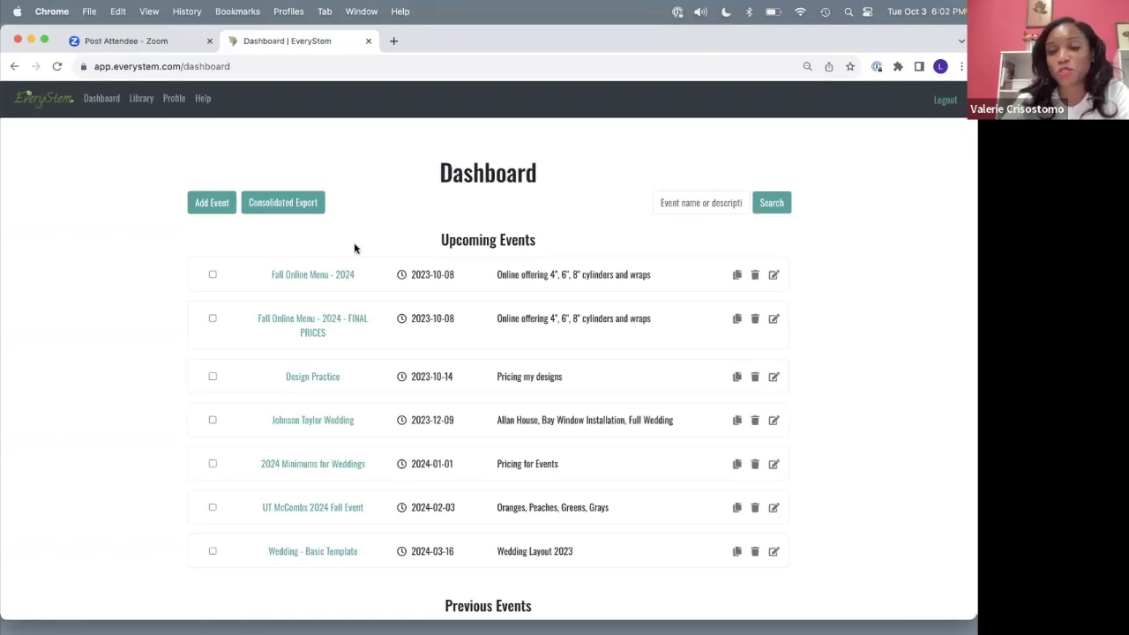
View the summary of the original Fall Online Menu - 2024 event and return to the dashboard.
scroll(255, 243, up, 1)
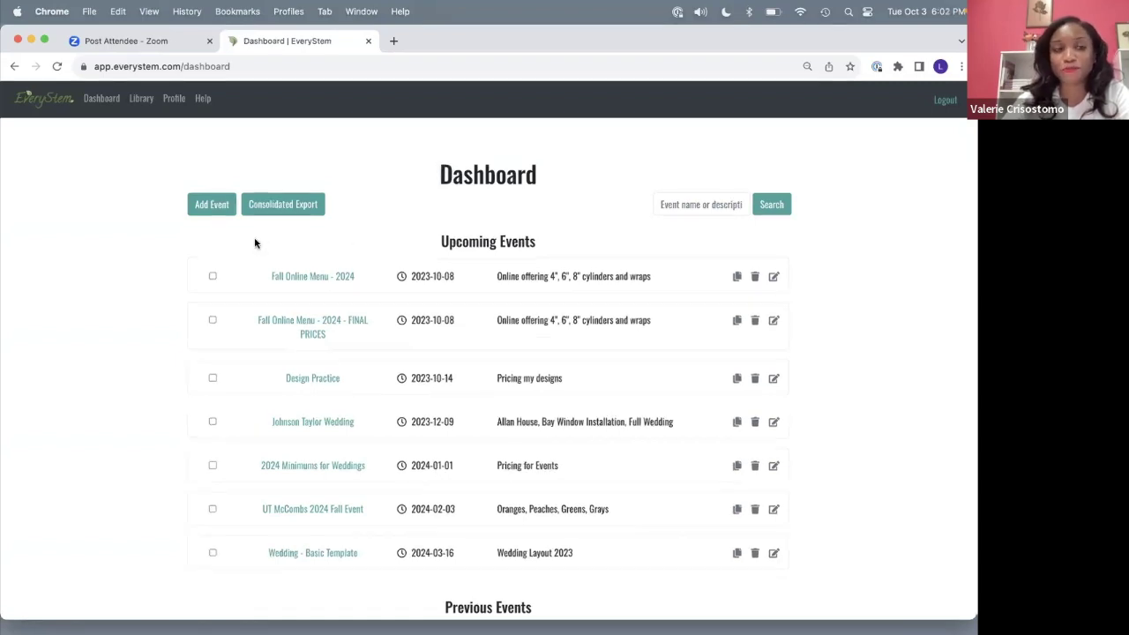
click(309, 276)
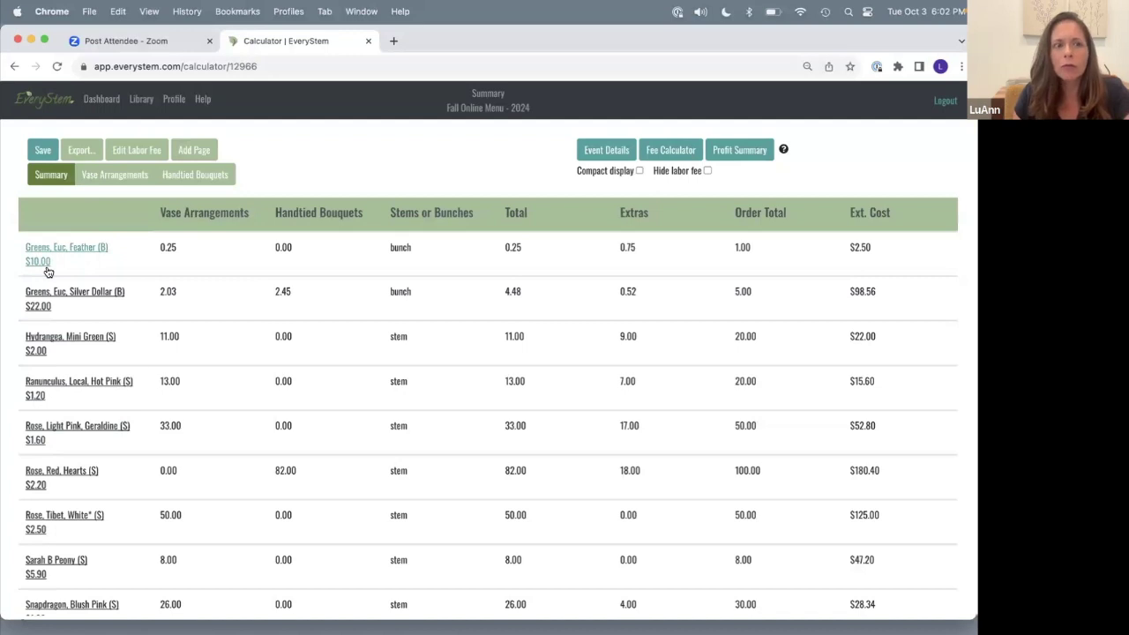
click(97, 99)
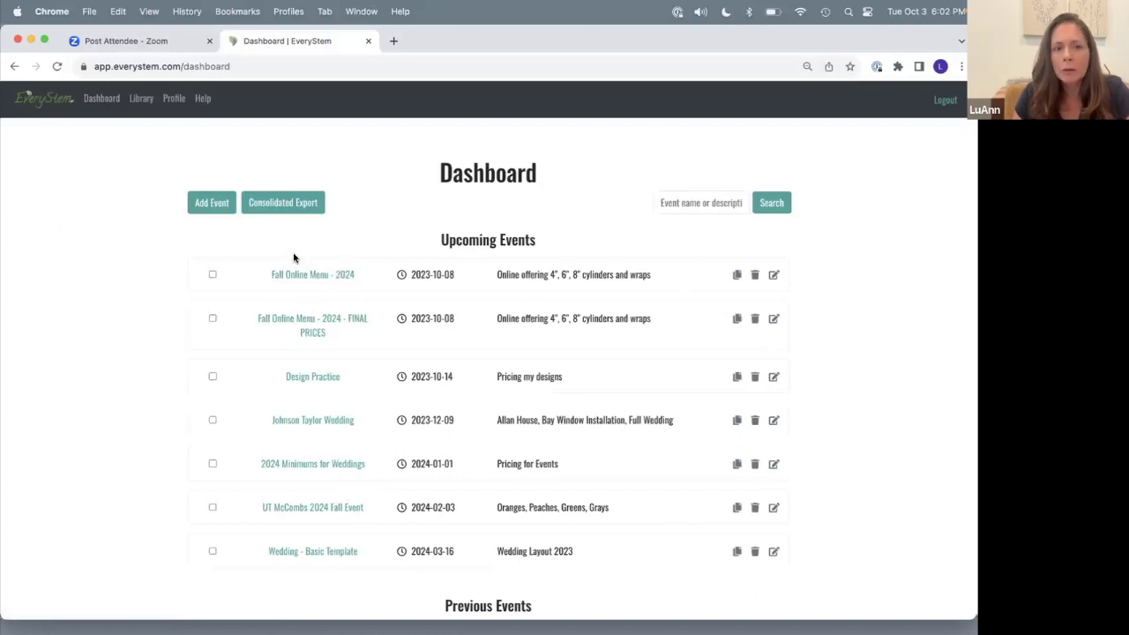
Open the item library and browse the flowers with their vendors, prices and pack amounts.
click(142, 104)
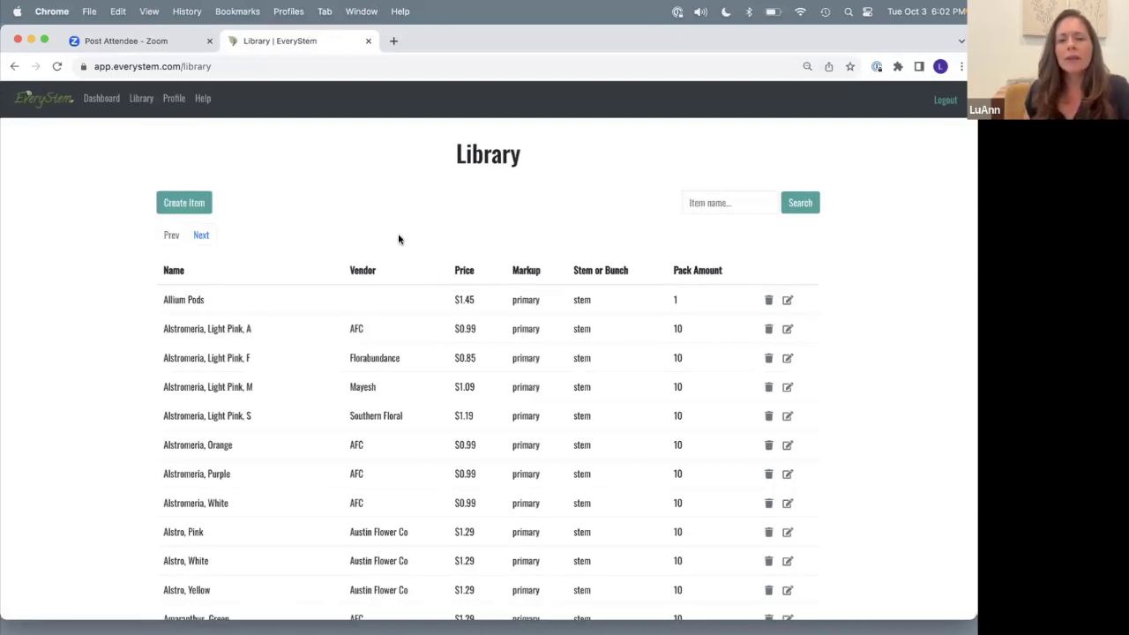
scroll(61, 276, down, 3)
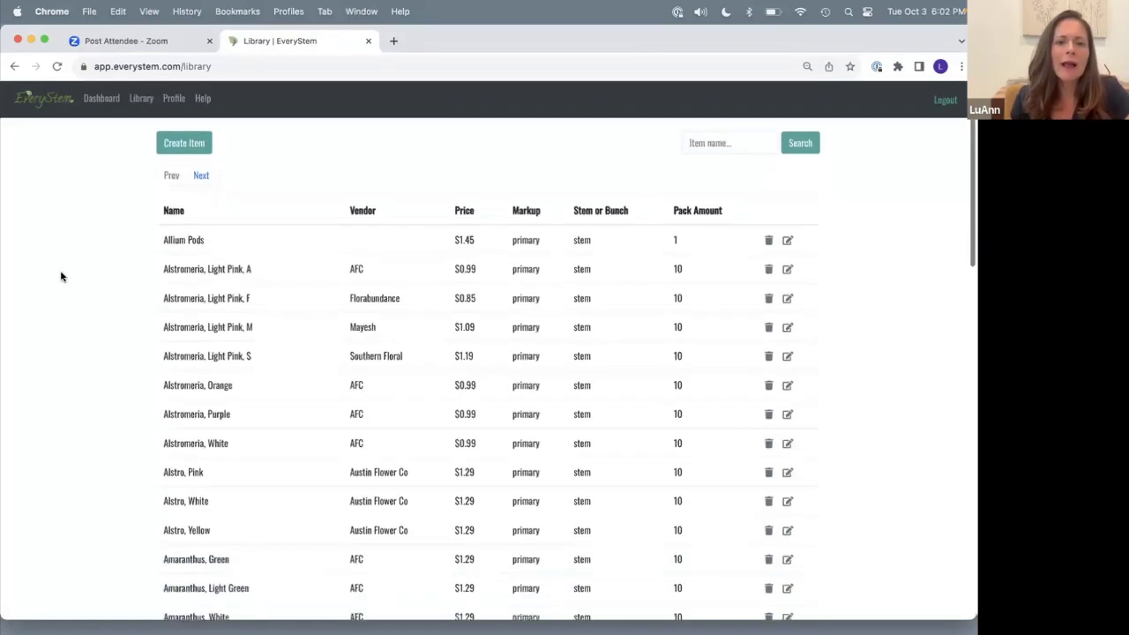
scroll(61, 276, down, 3)
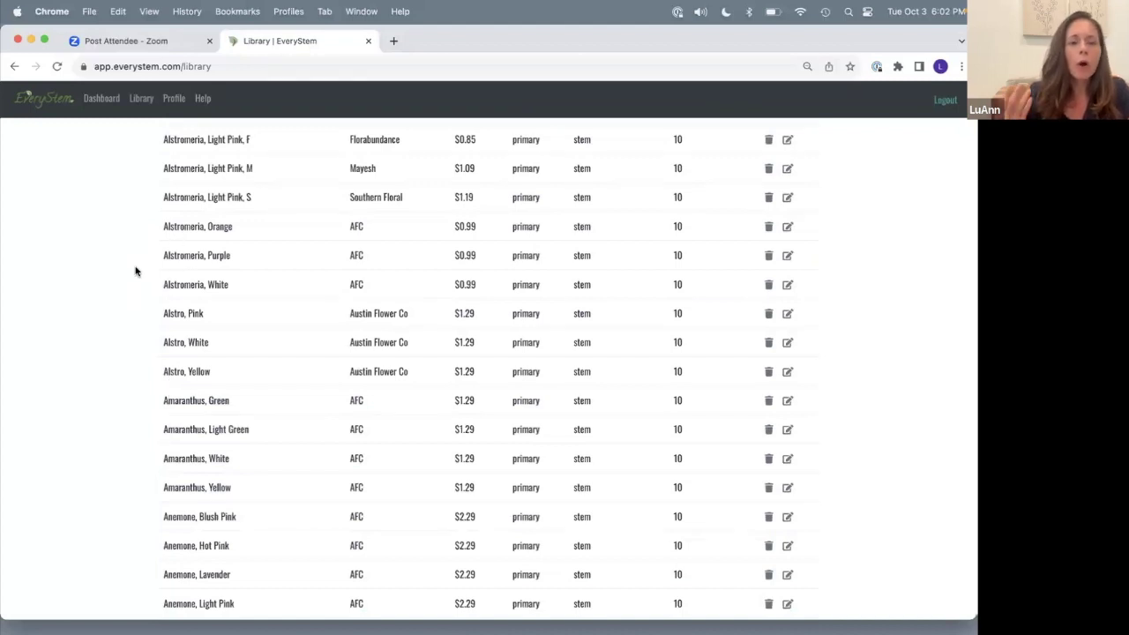
scroll(389, 287, up, 5)
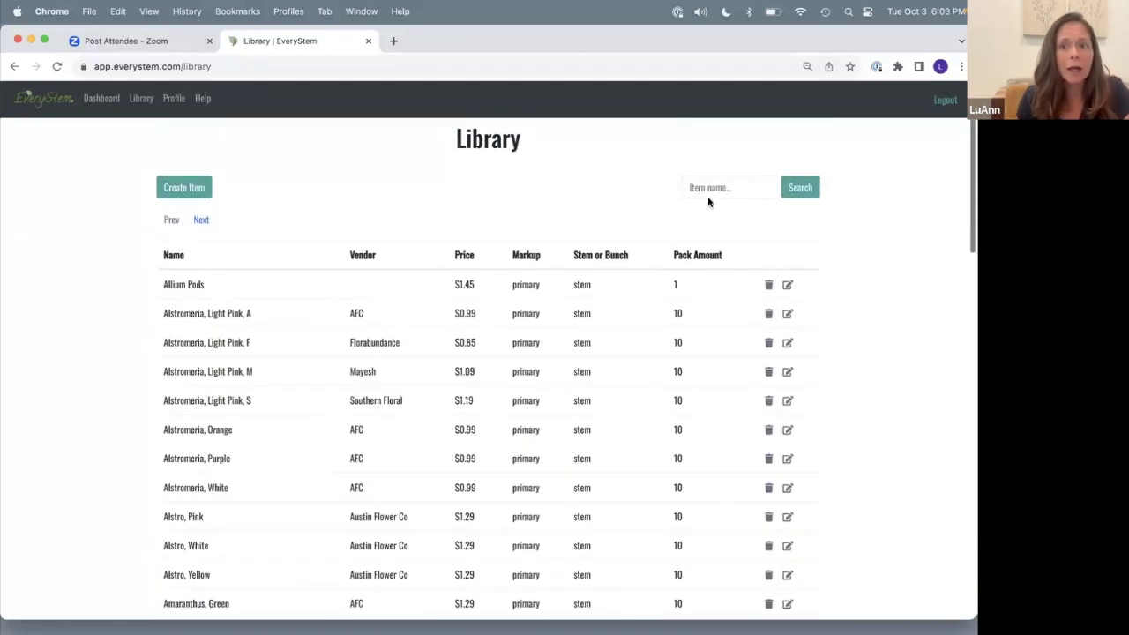
Search the library for "yell", examine the vendors and prices of the yellow flowers, and clear the search.
click(711, 188)
text(yell)
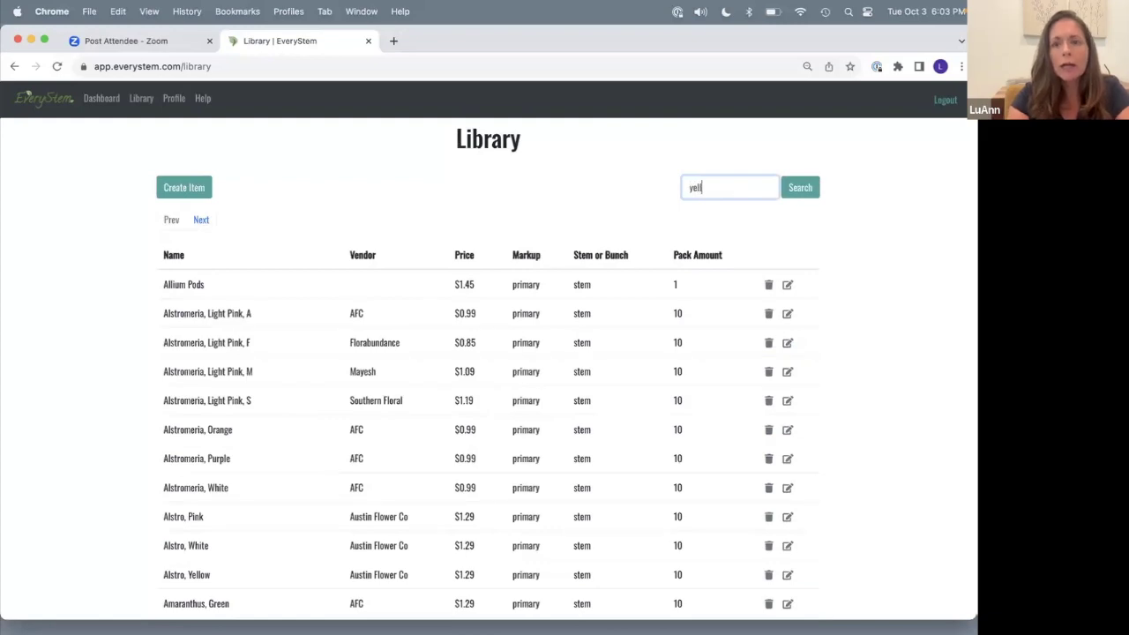
scroll(256, 310, down, 3)
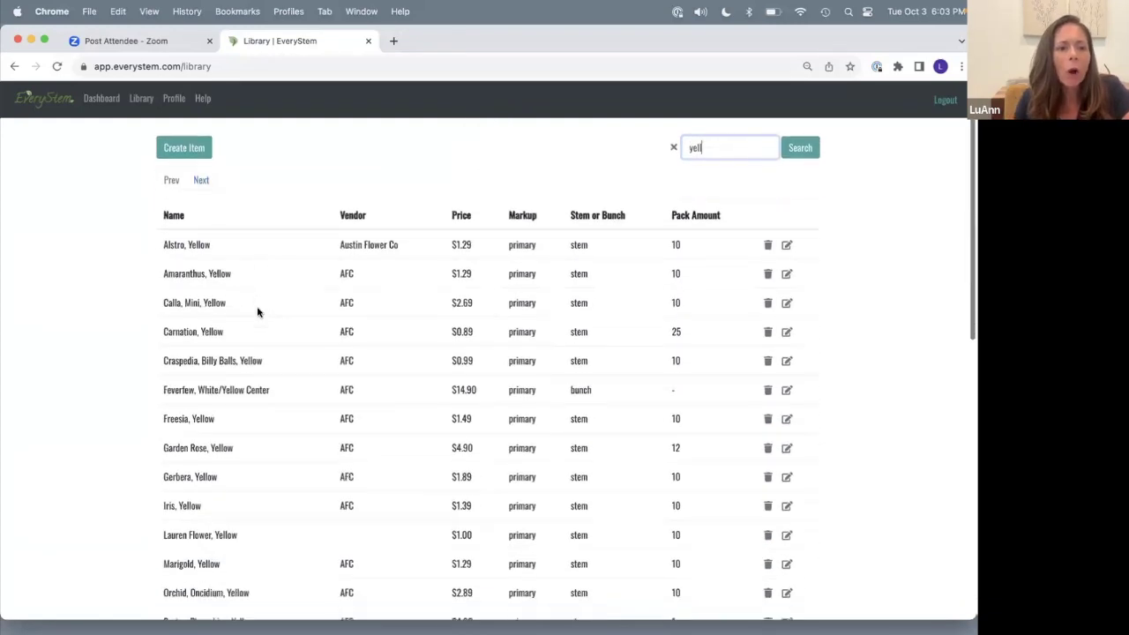
scroll(257, 310, down, 4)
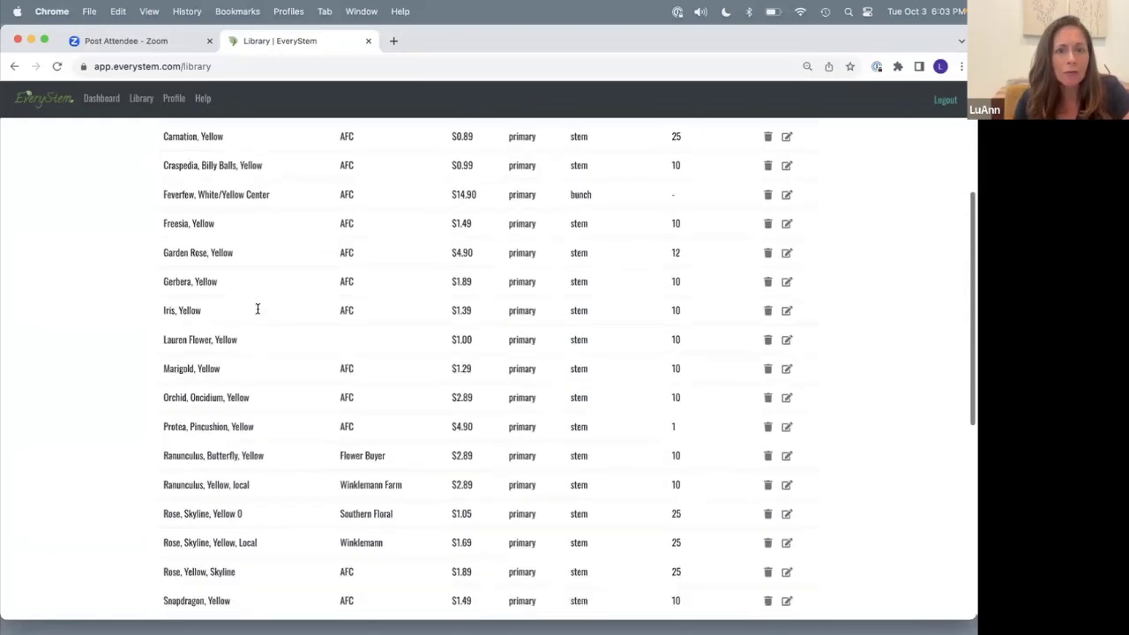
scroll(258, 311, down, 1)
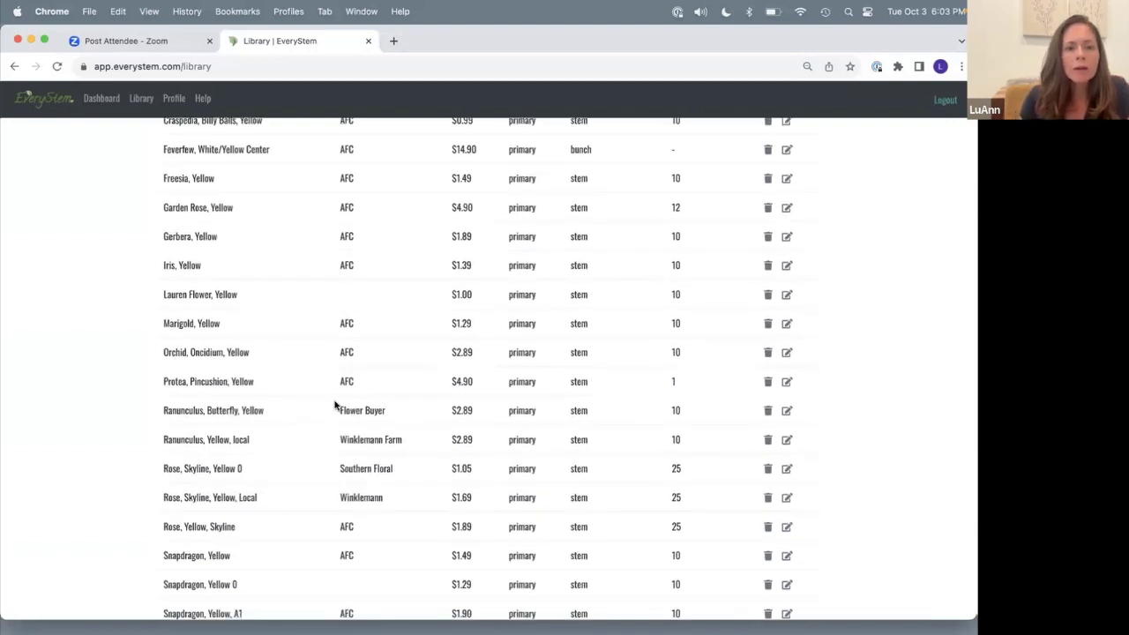
drag(448, 413, 480, 416)
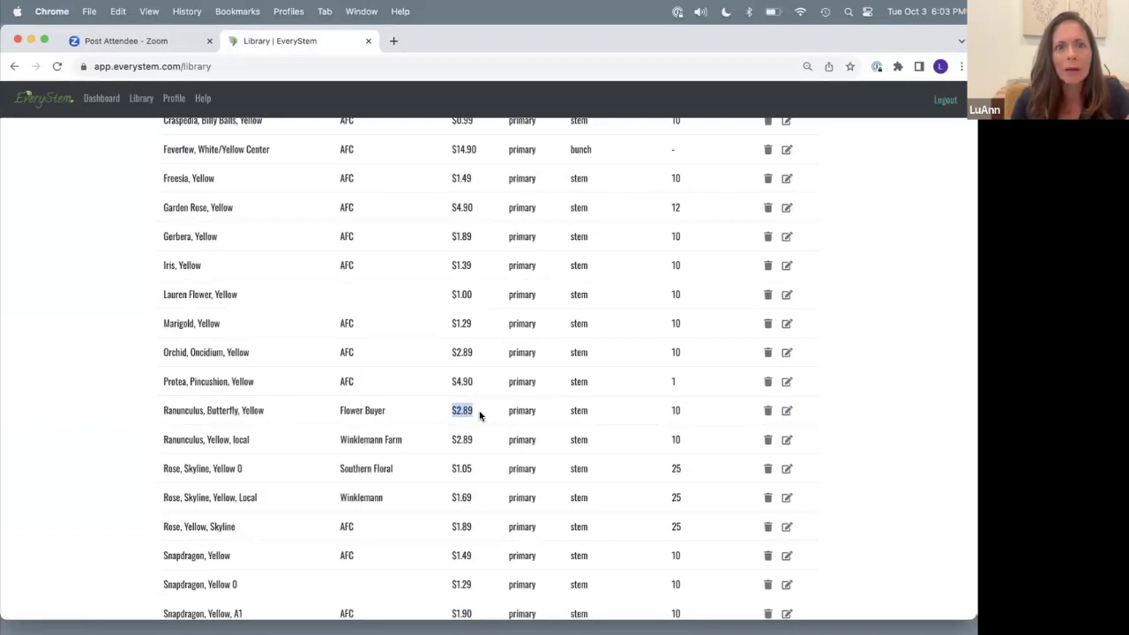
click(480, 415)
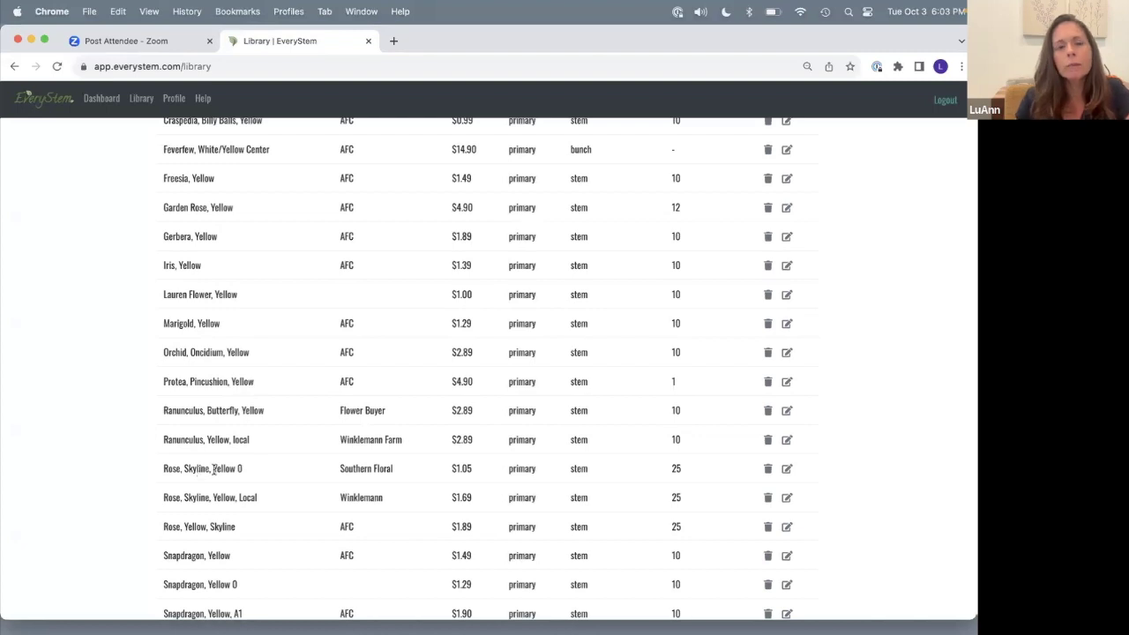
scroll(329, 484, up, 7)
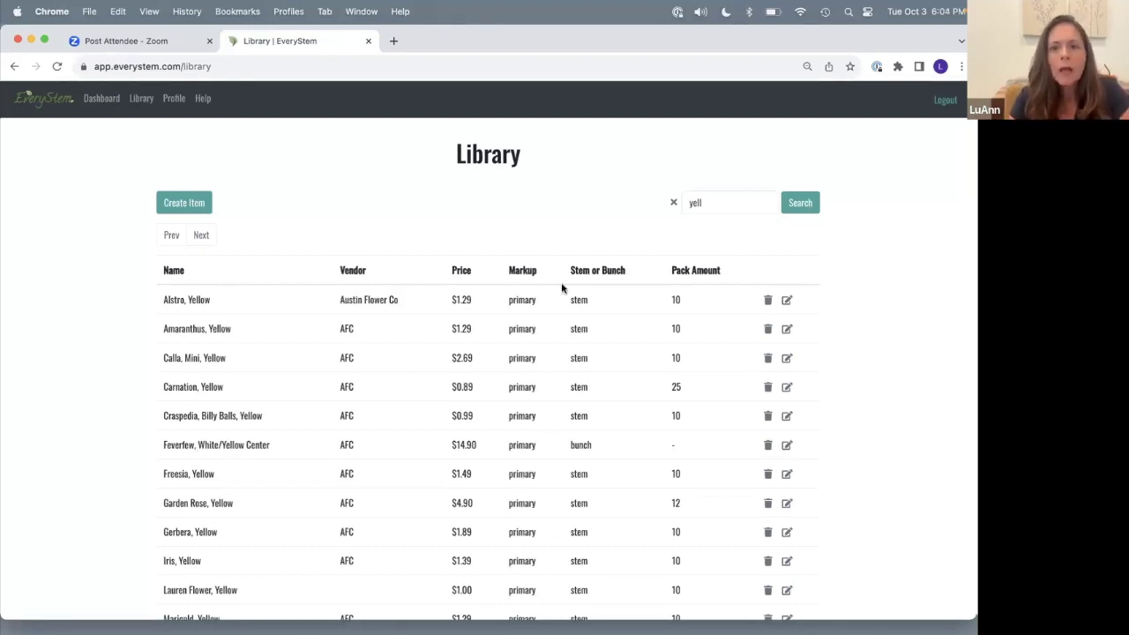
click(674, 204)
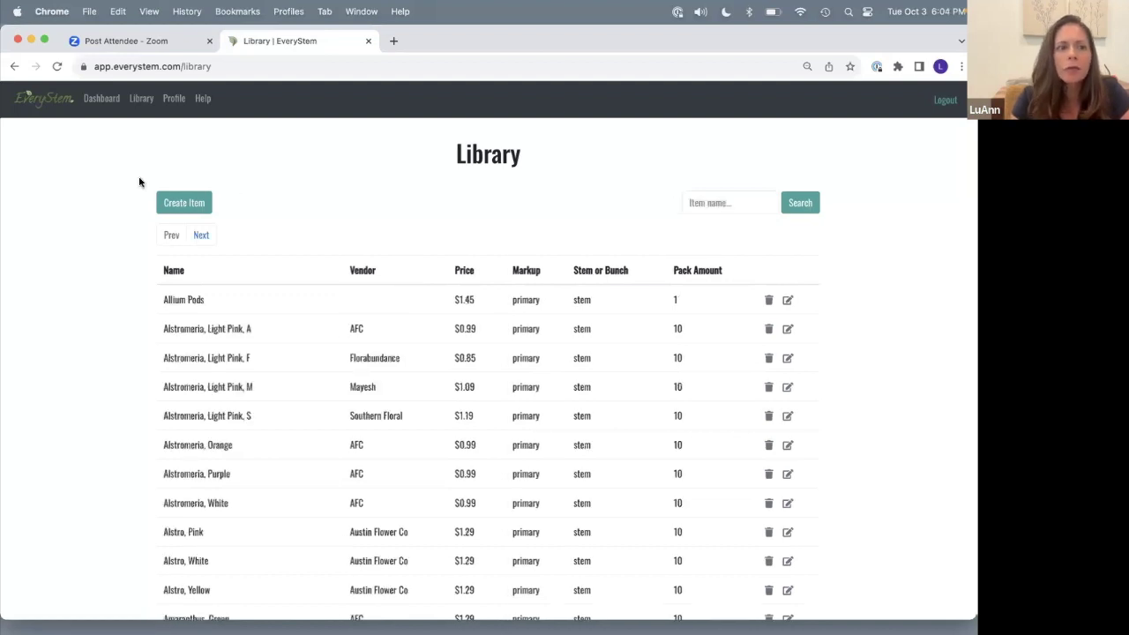
Start a new library item named "Kiwi Vine, Short 1" with AFC as the vendor.
click(177, 199)
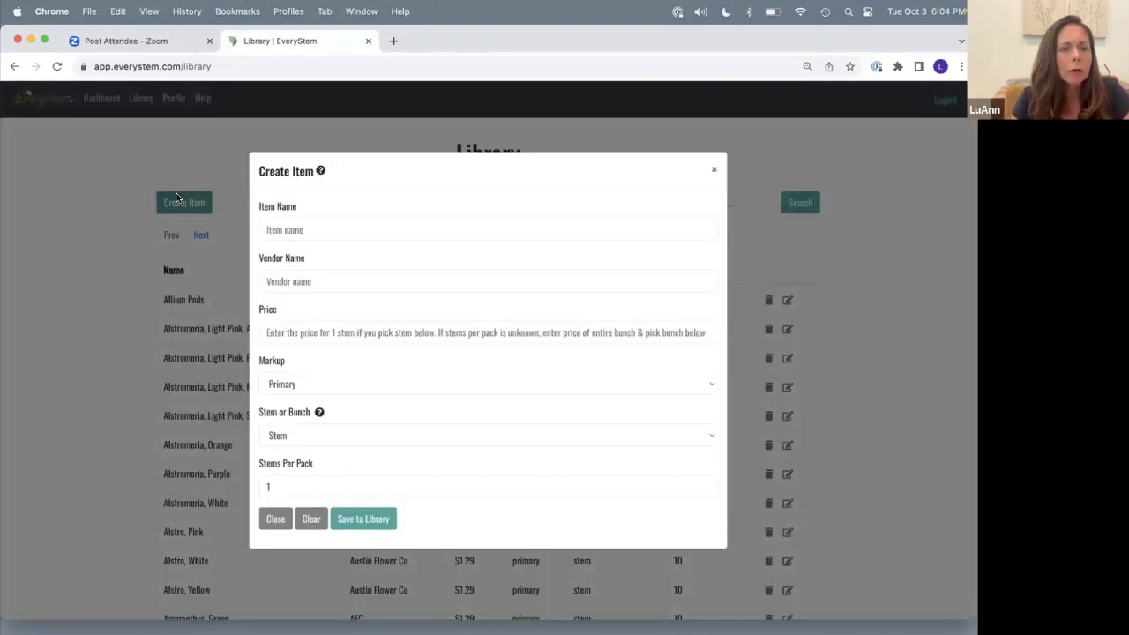
click(284, 232)
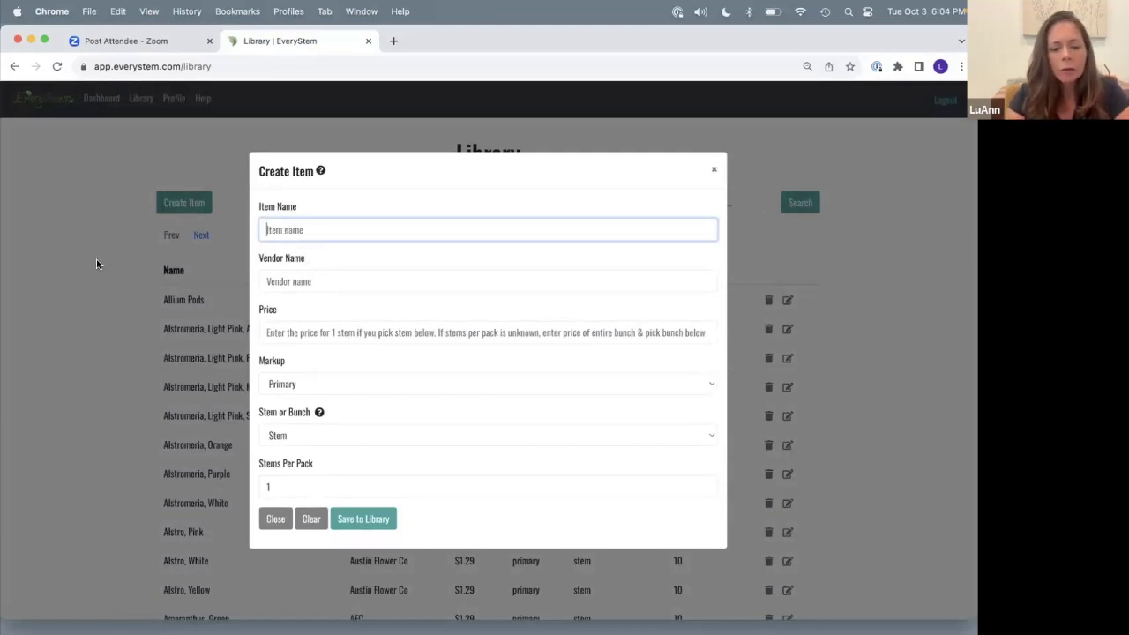
text(K)
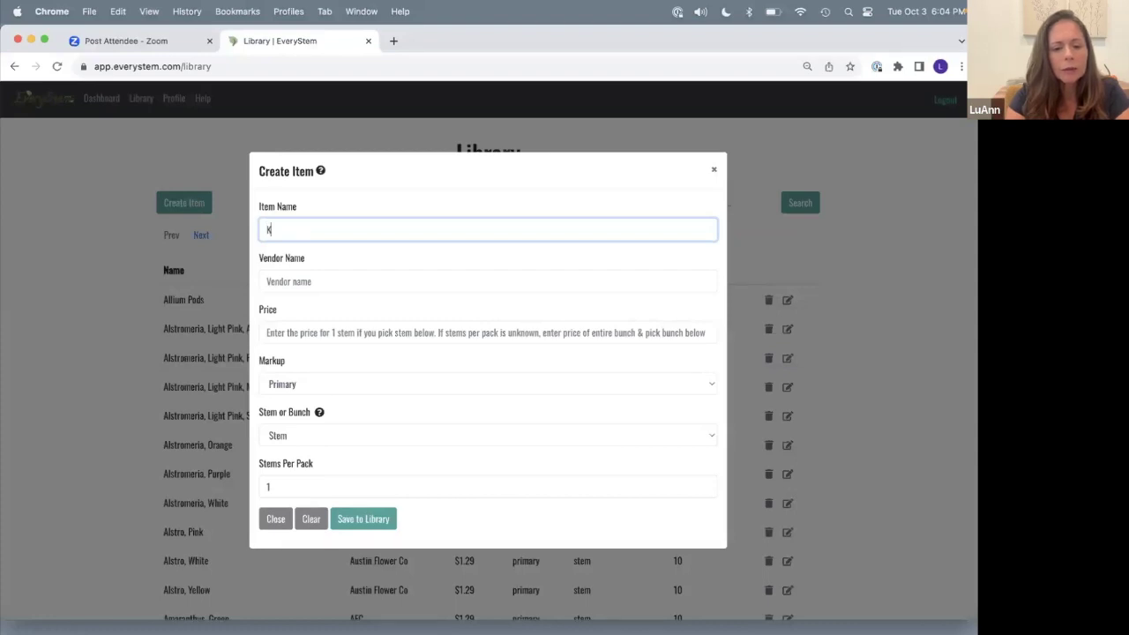
text(iwi Vine, )
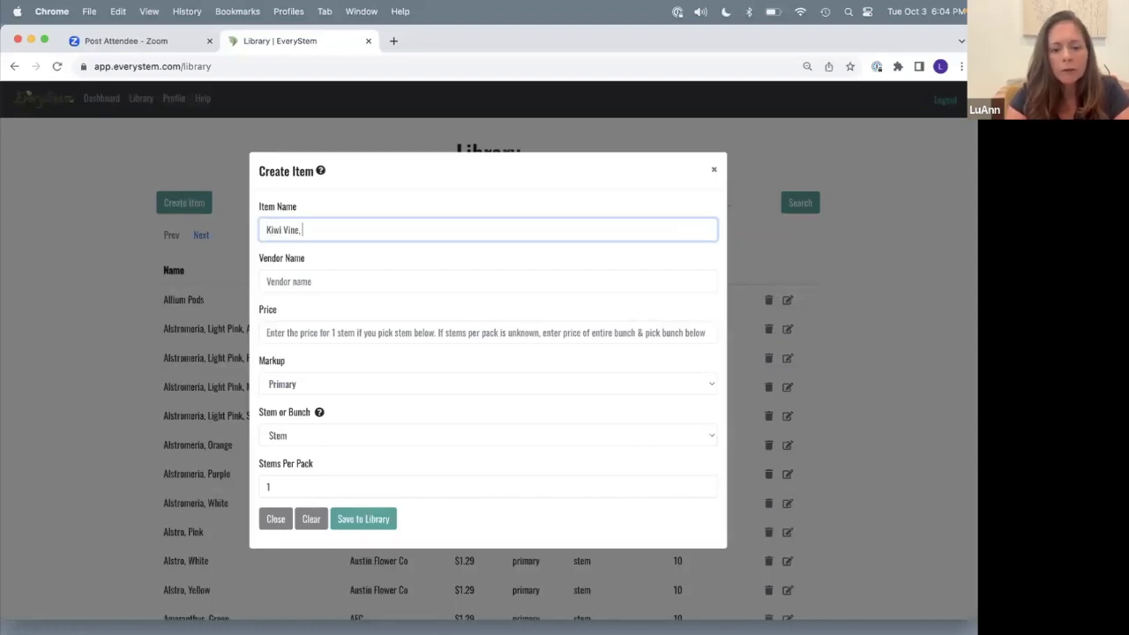
text(Short )
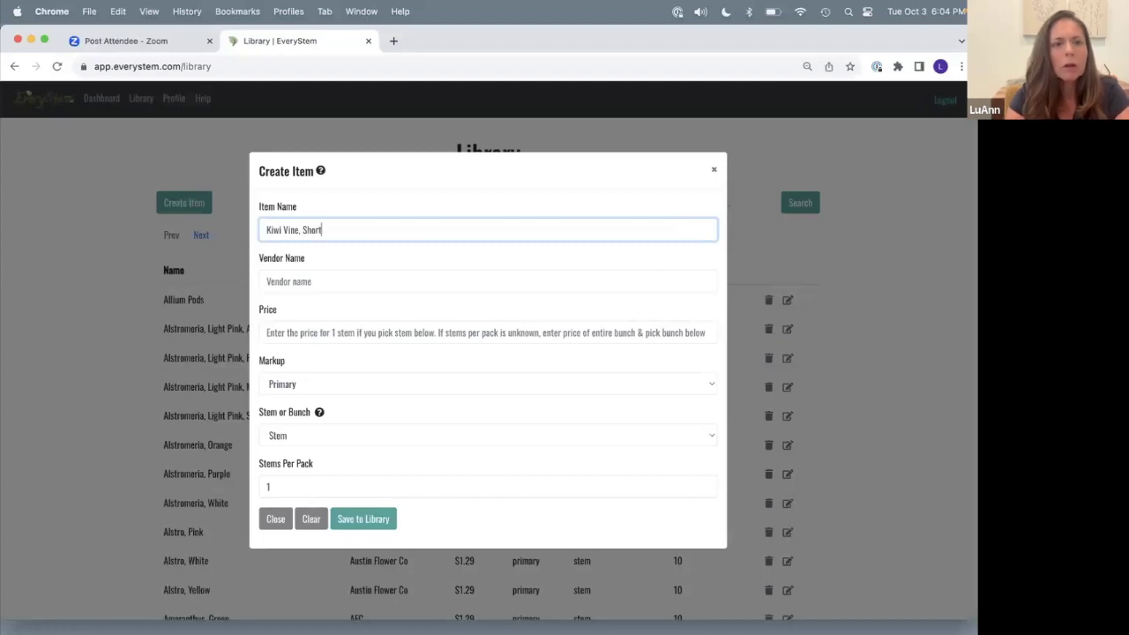
text(1)
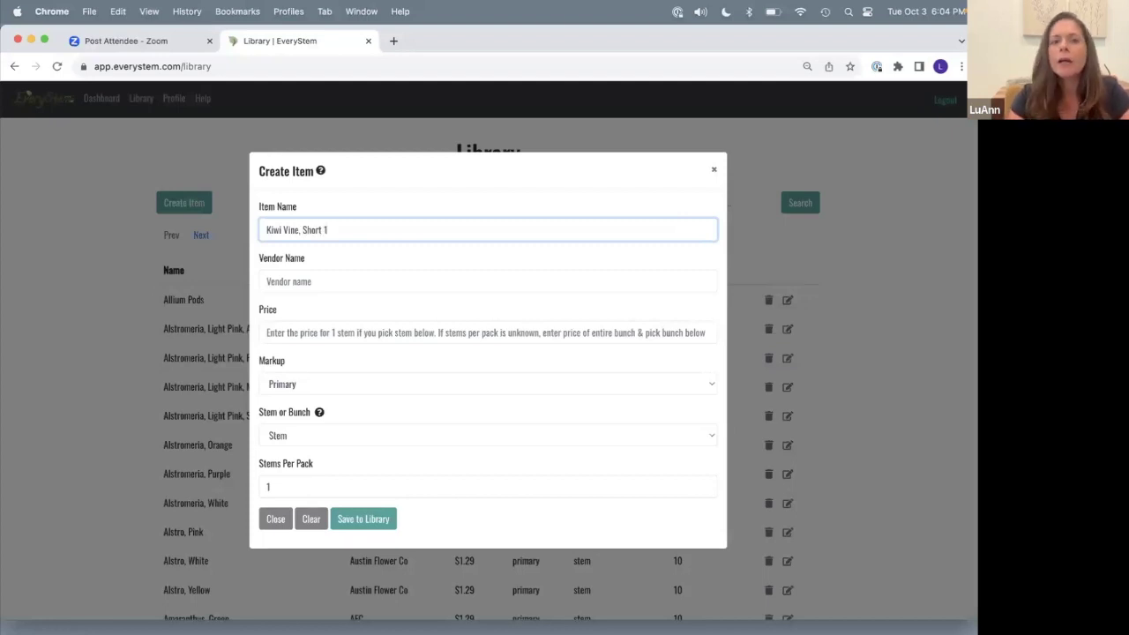
click(291, 281)
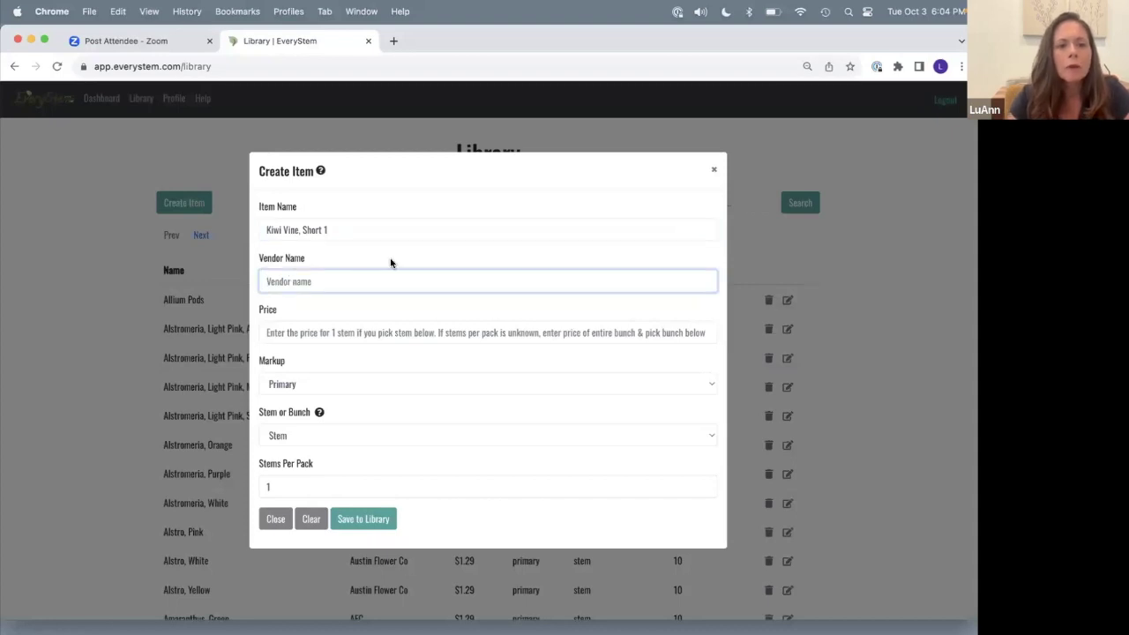
text(AFC)
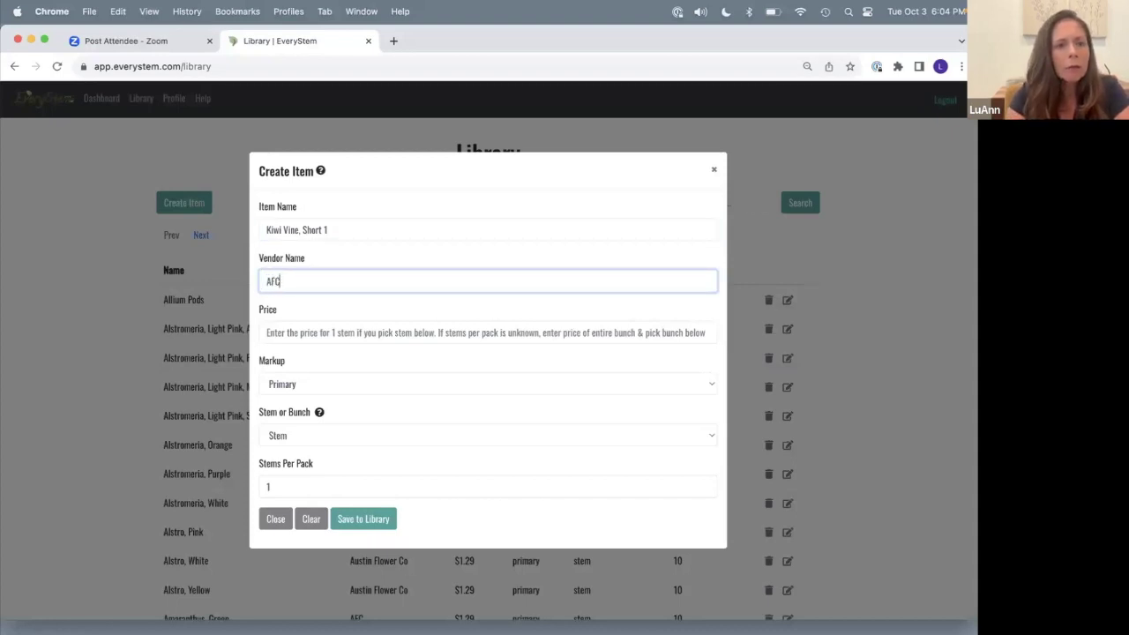
Price Kiwi Vine, Short 1 at 16.00 with Primary markup, set it to sell by the bunch, and save it to the library.
click(294, 334)
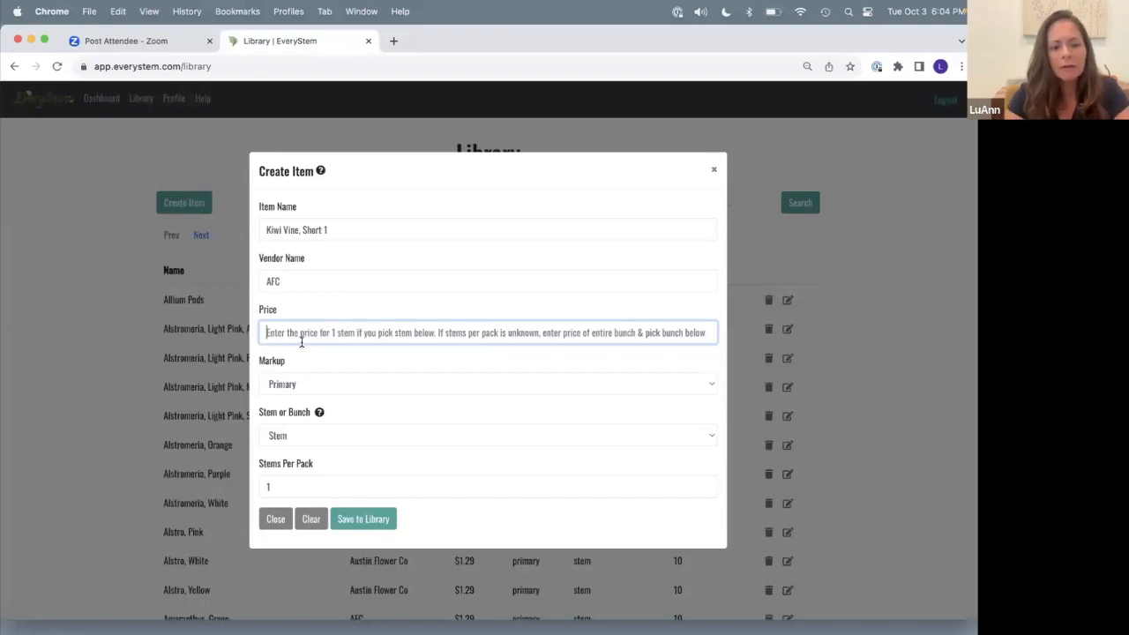
text(16.00)
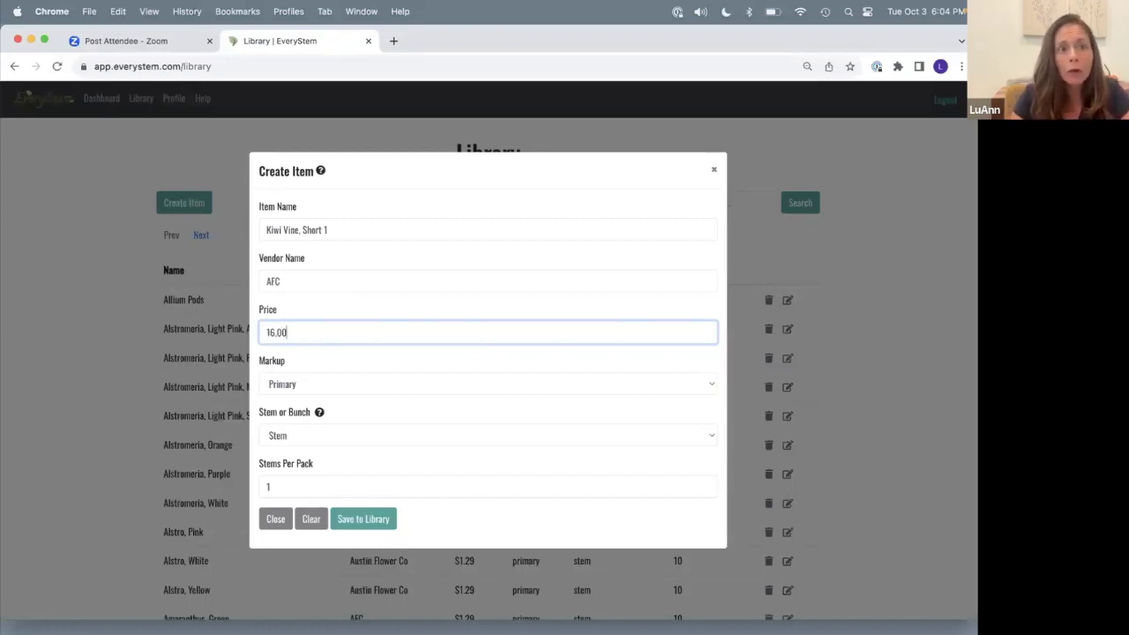
click(279, 390)
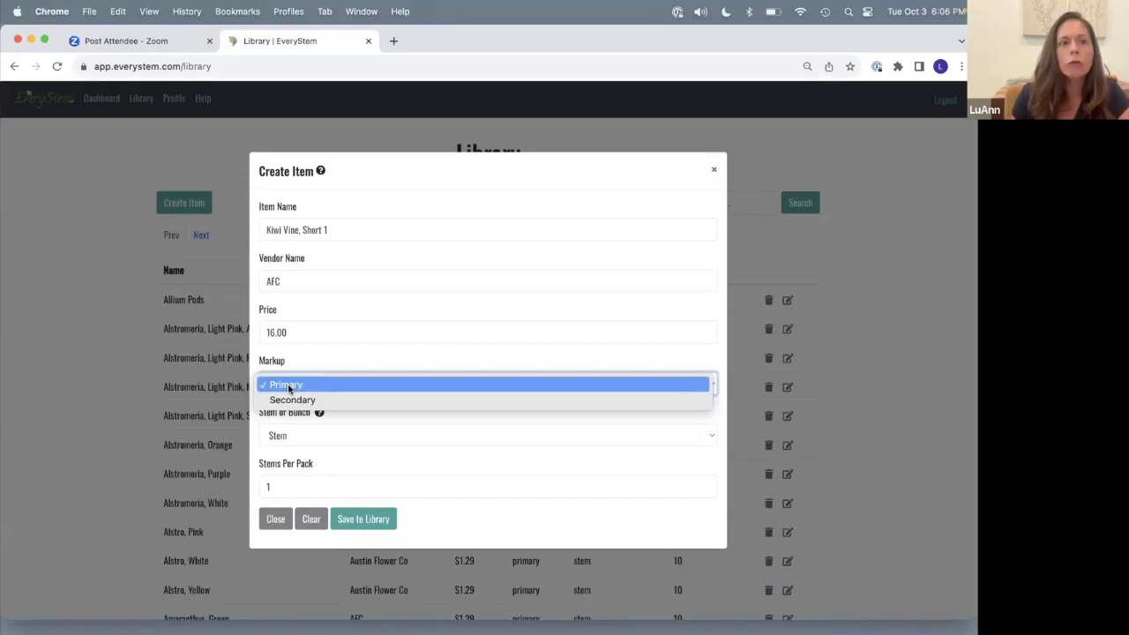
click(288, 386)
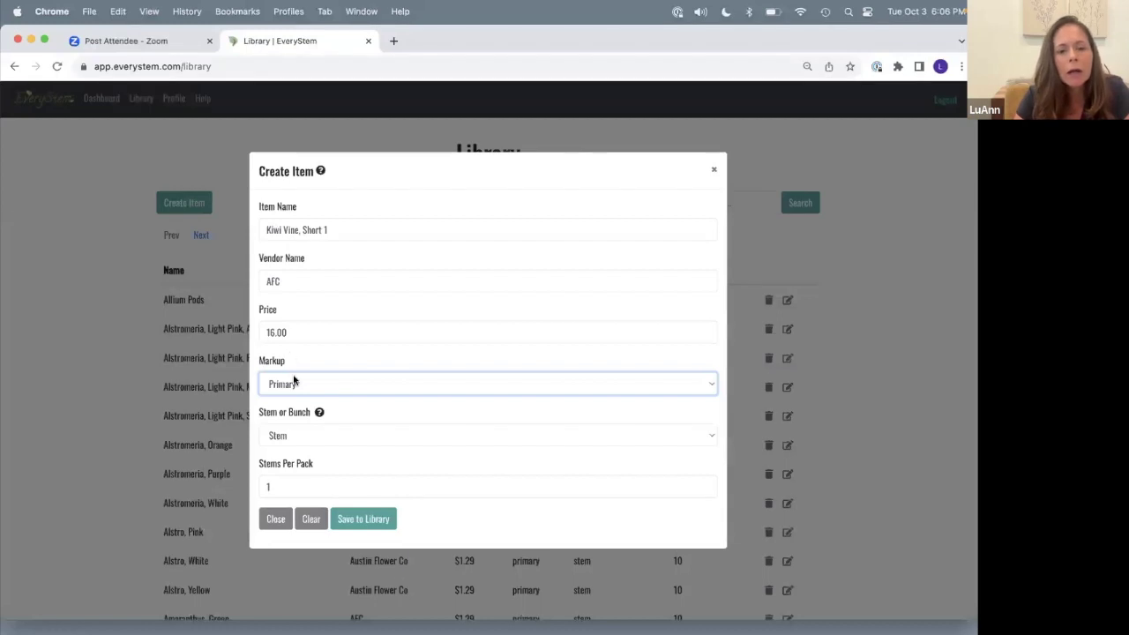
click(303, 434)
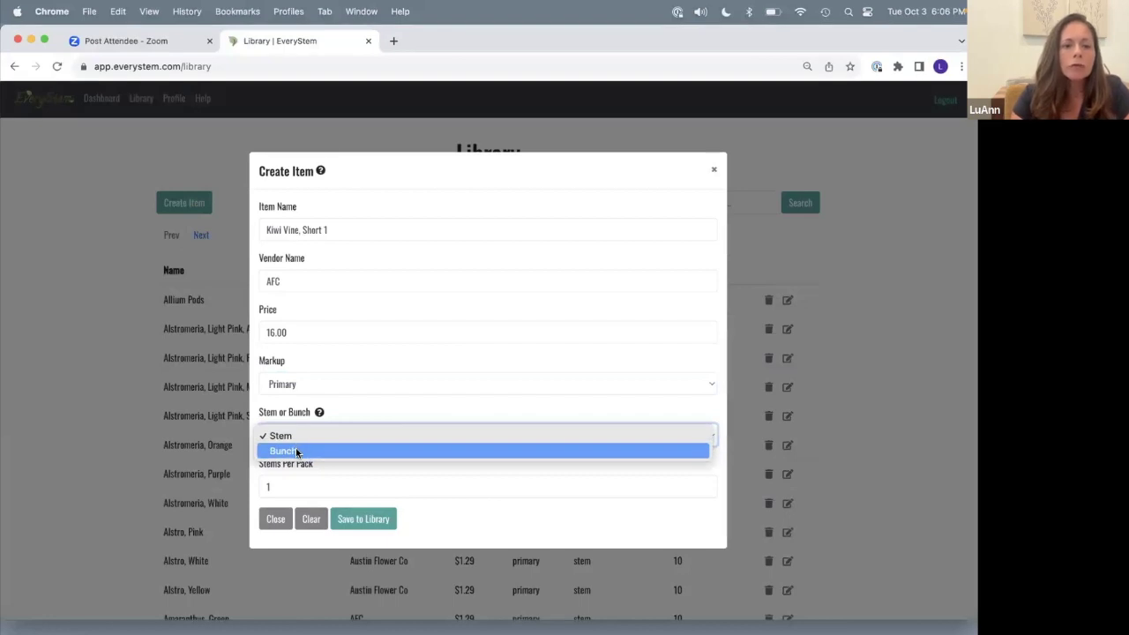
click(291, 331)
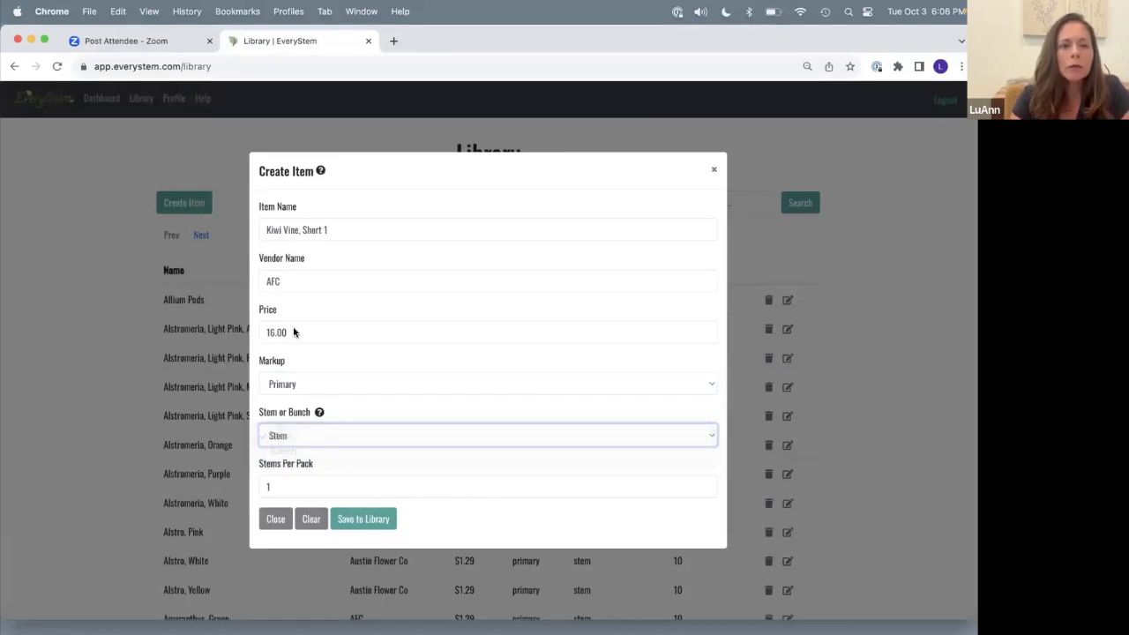
click(289, 331)
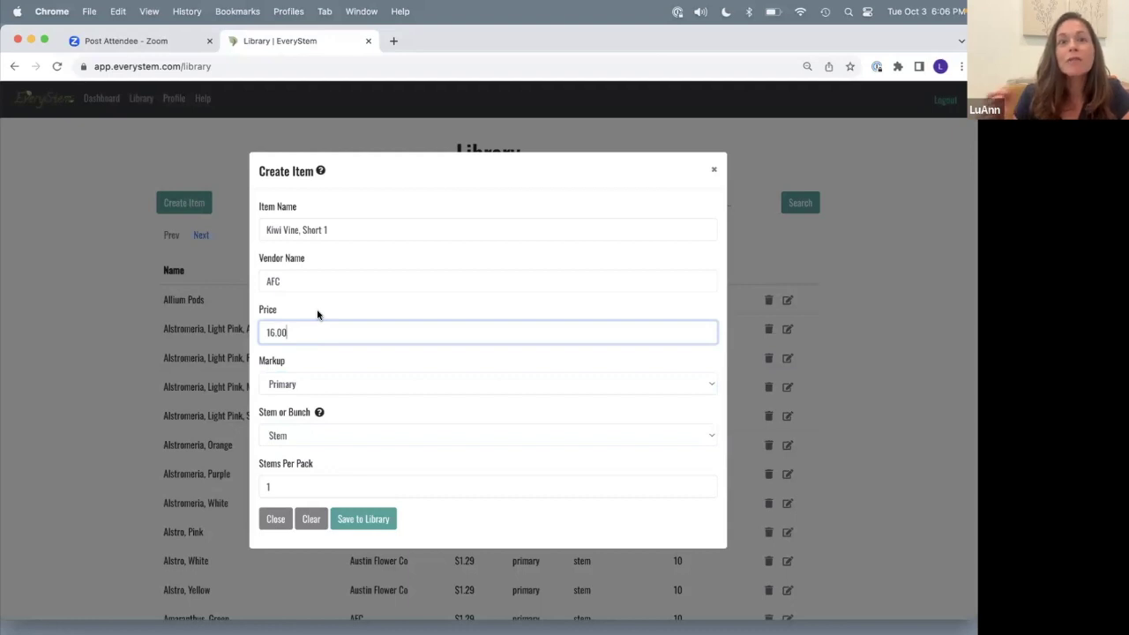
click(282, 444)
click(283, 452)
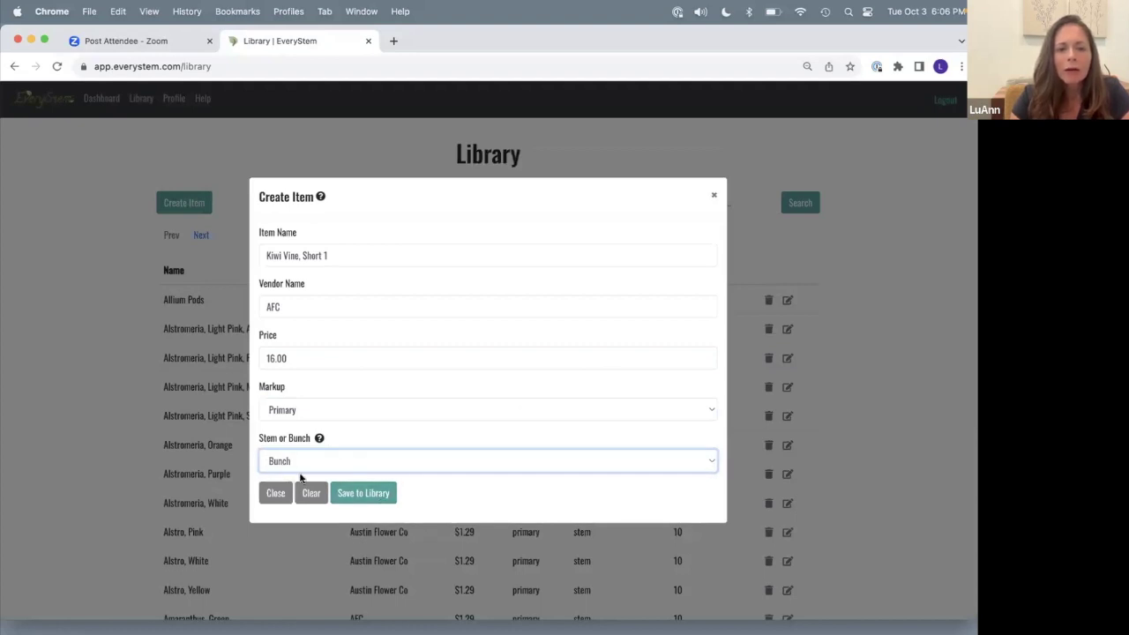
click(374, 499)
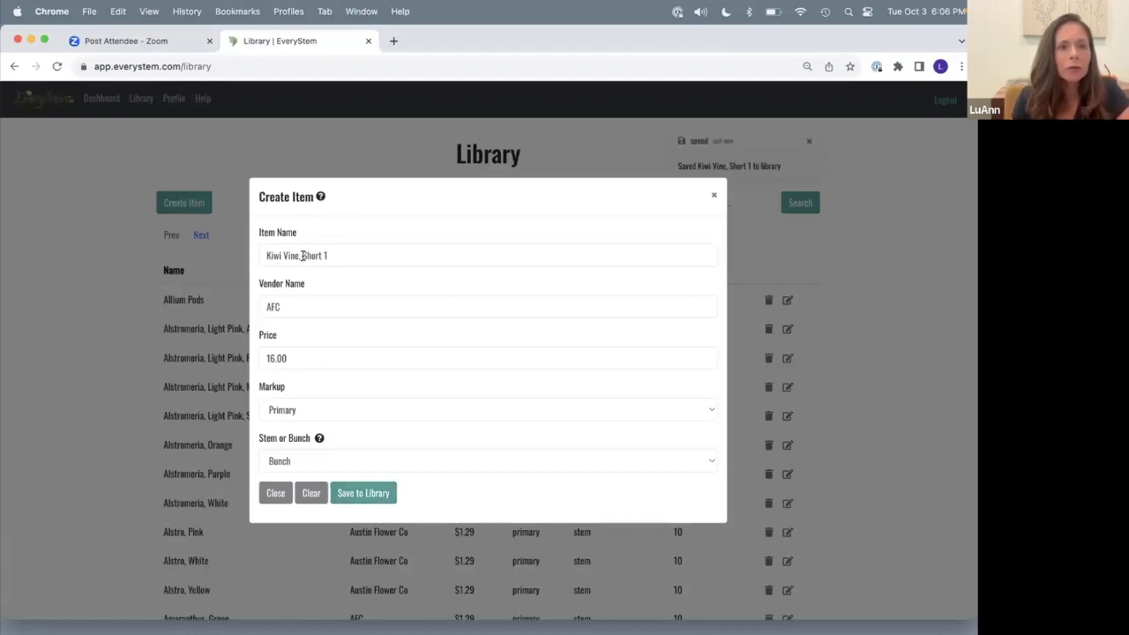
Rename the item form's entry as "Kiwi Vine, Tall", set its price to 22.00, and save it to the library.
drag(303, 256, 353, 256)
text(Tall)
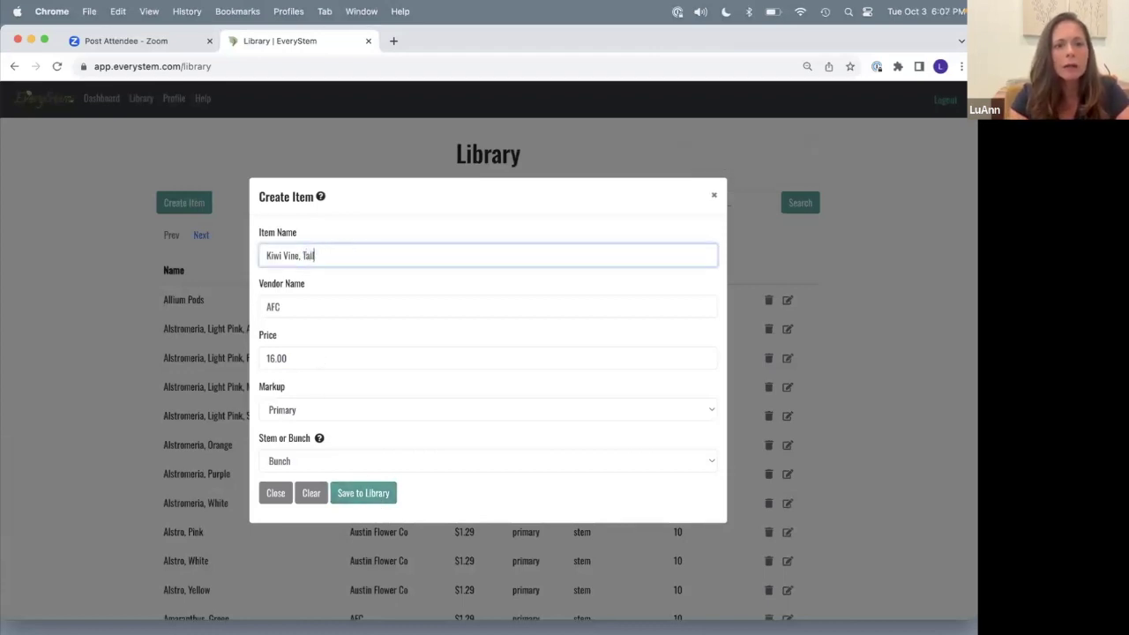
click(282, 357)
double_click(276, 358)
text(22)
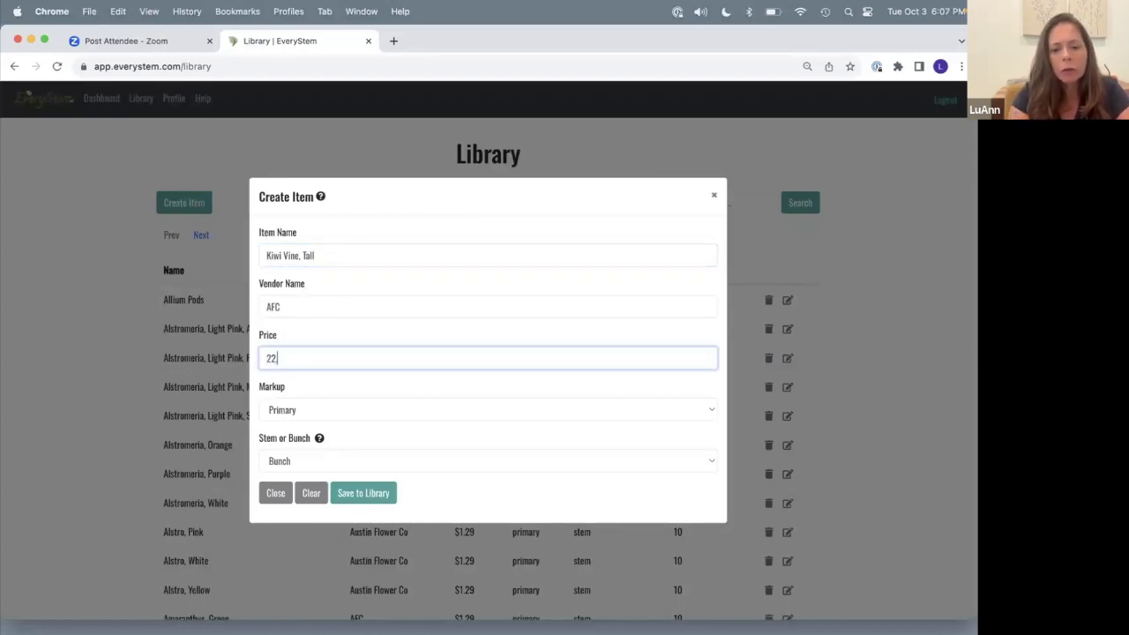
text(.00)
click(345, 497)
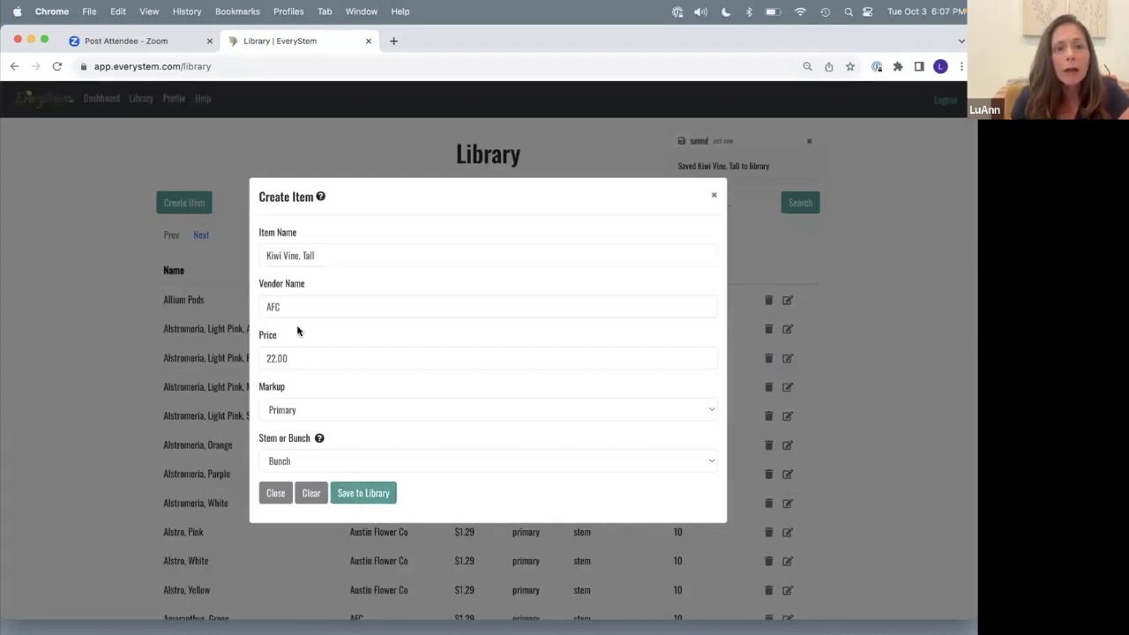
Create a "Curly Willow, Tall" library item priced at 18.00 from the same form, save it, and close the form.
drag(298, 256, 266, 256)
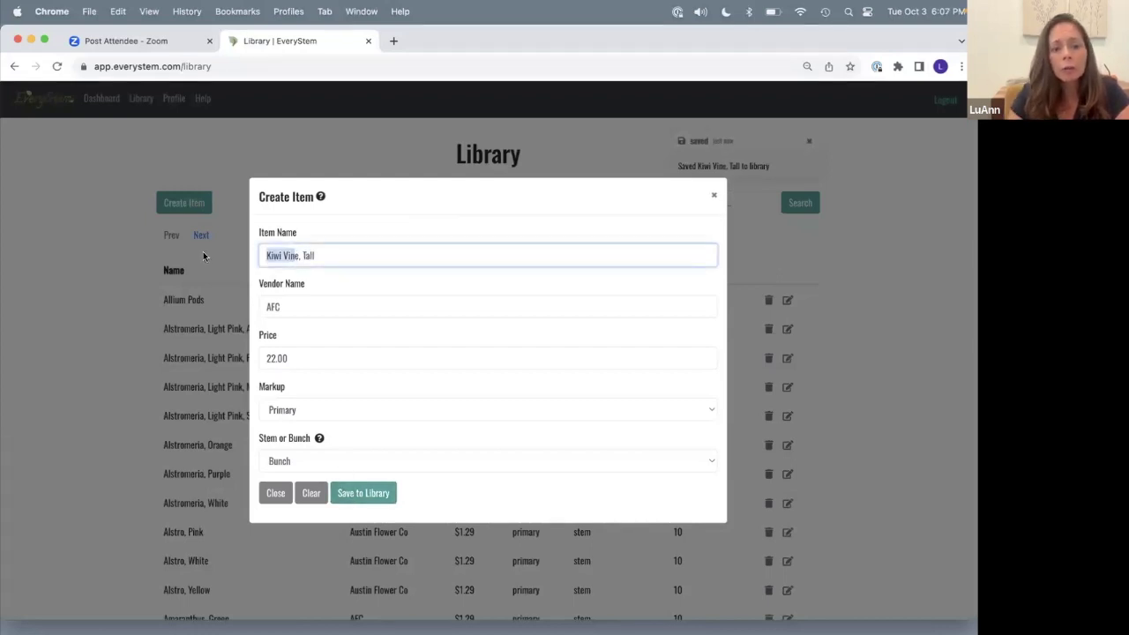
text(Cue)
text(ly Willow)
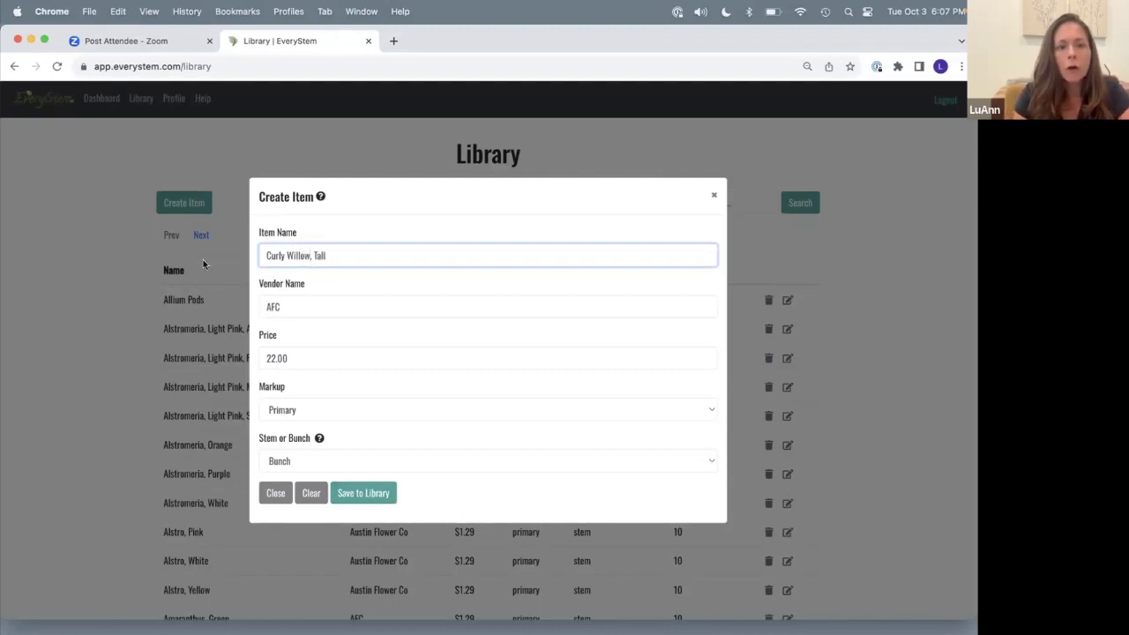
click(295, 357)
drag(295, 356, 217, 358)
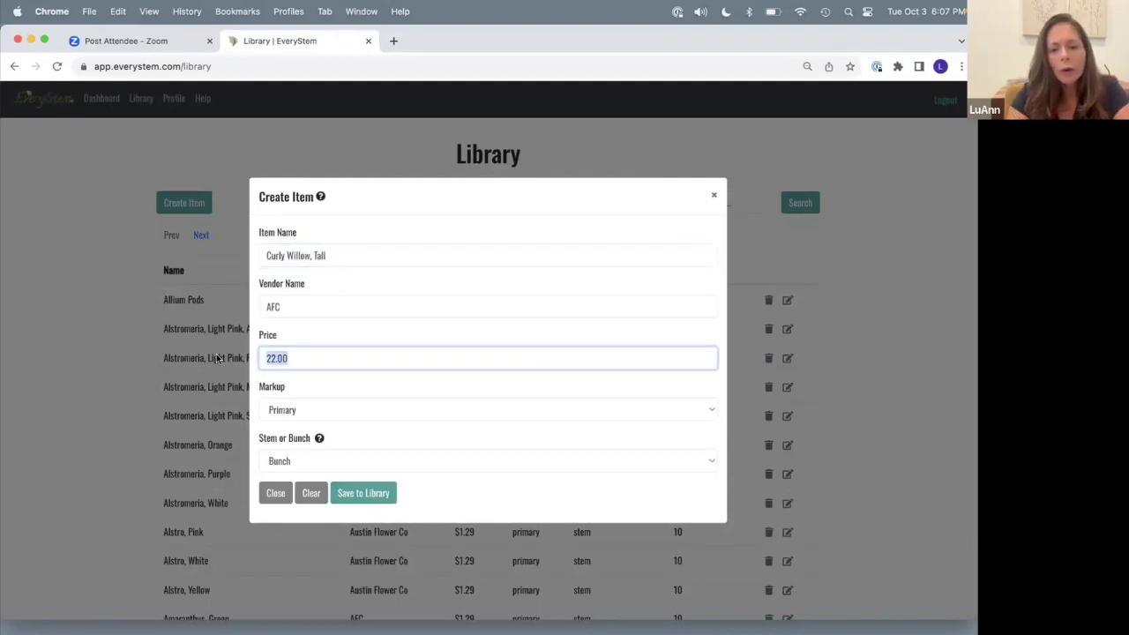
text(18.00)
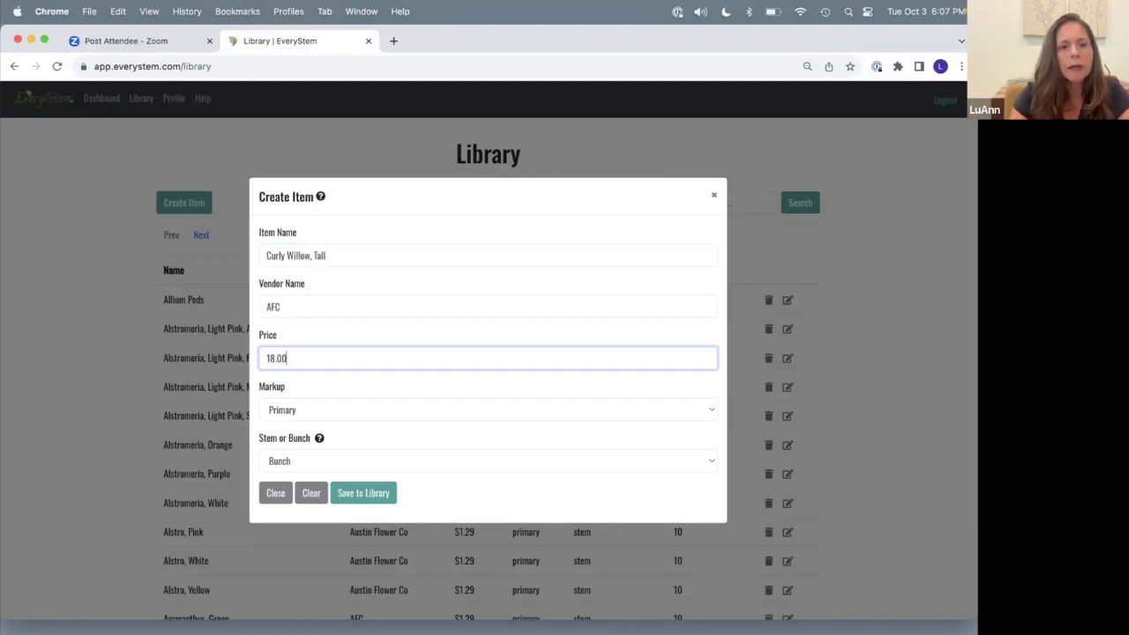
click(379, 494)
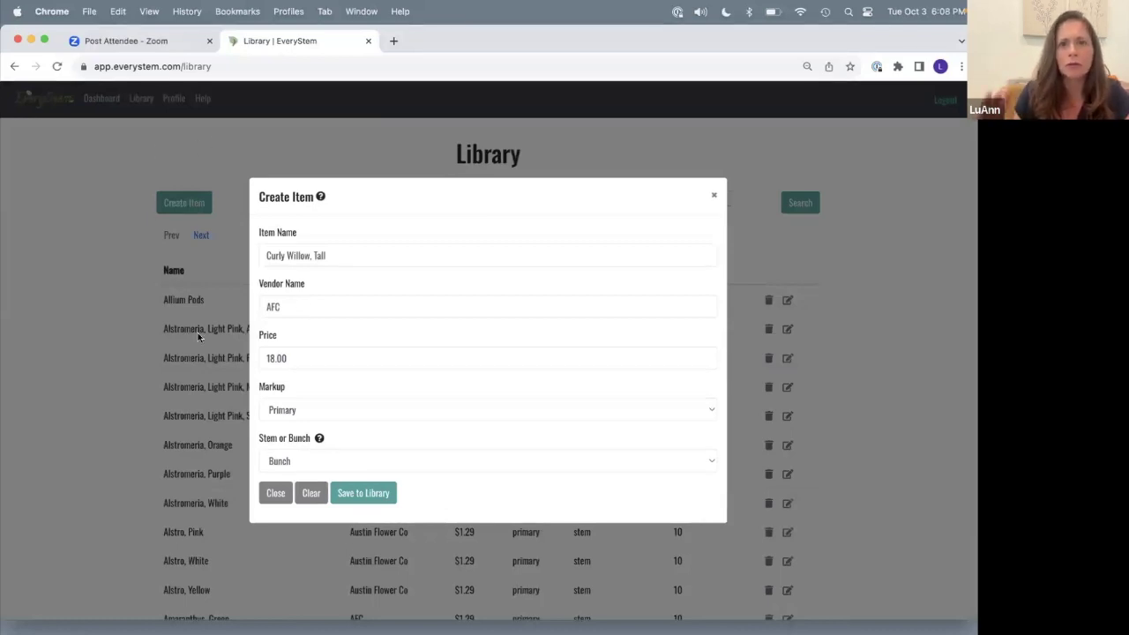
click(714, 199)
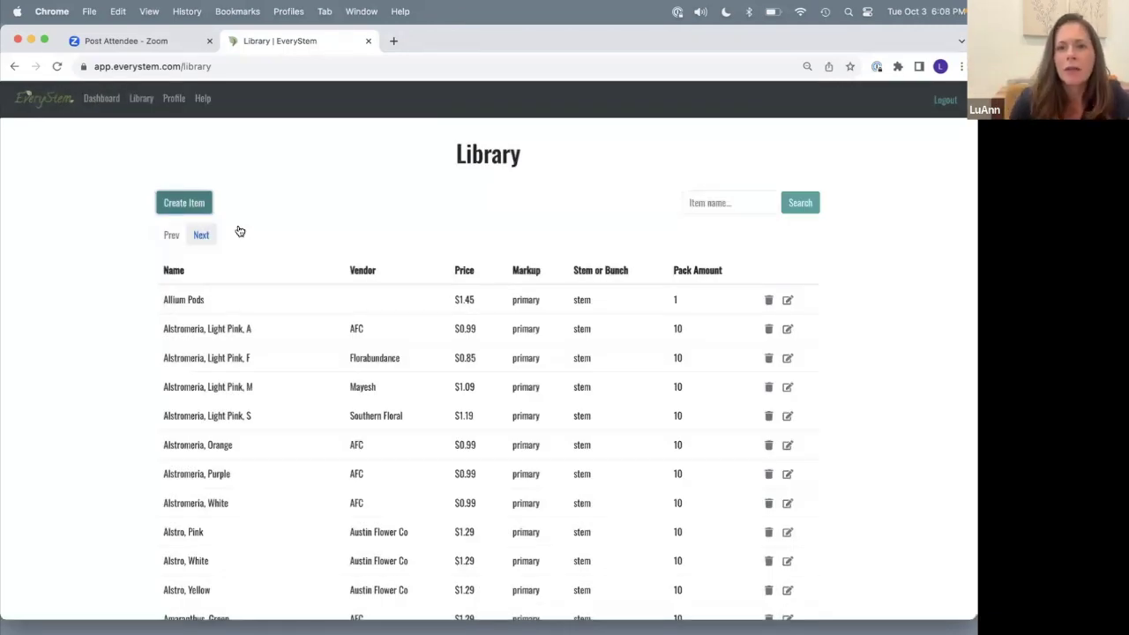
click(201, 234)
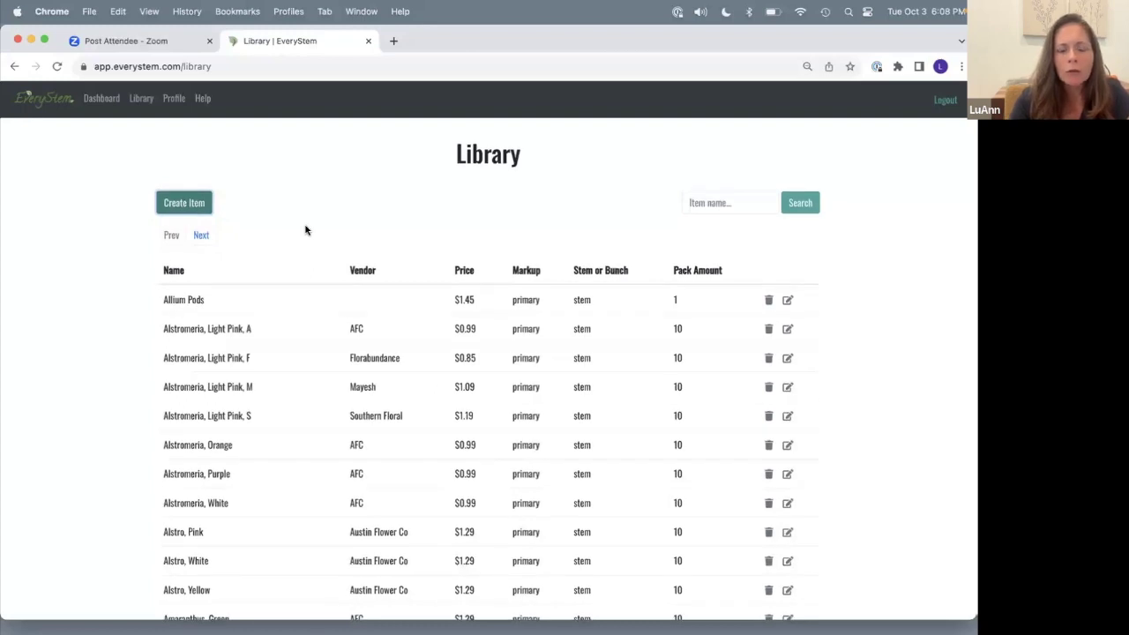
Open the 2024 Minimums for Weddings event from the dashboard and examine the flower types, prices and totals in its summary.
click(98, 100)
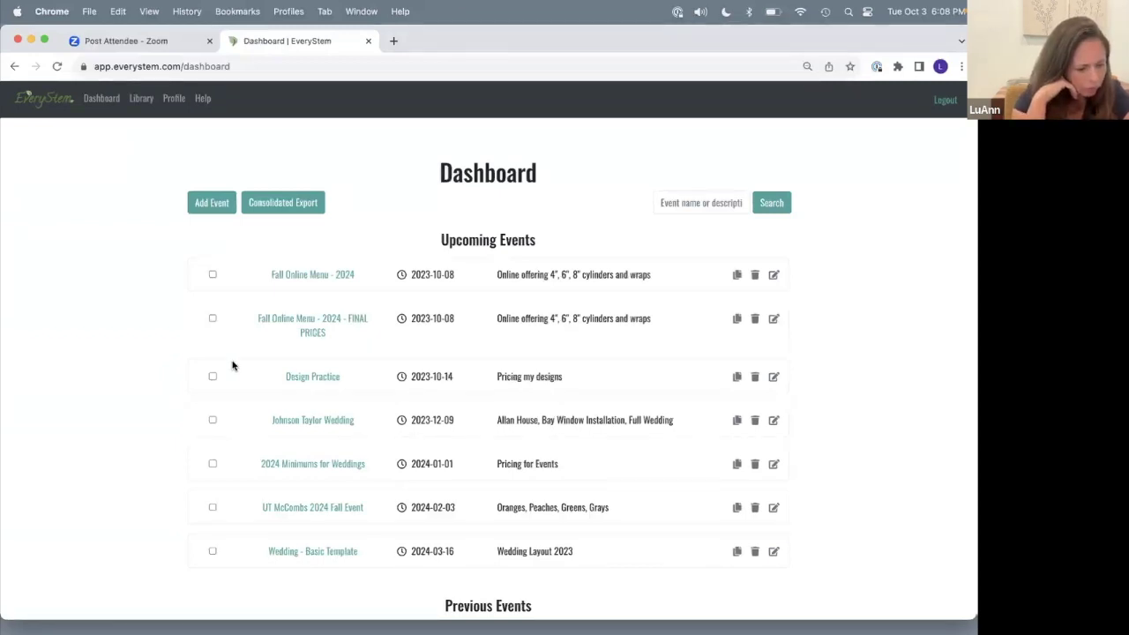
scroll(233, 365, down, 5)
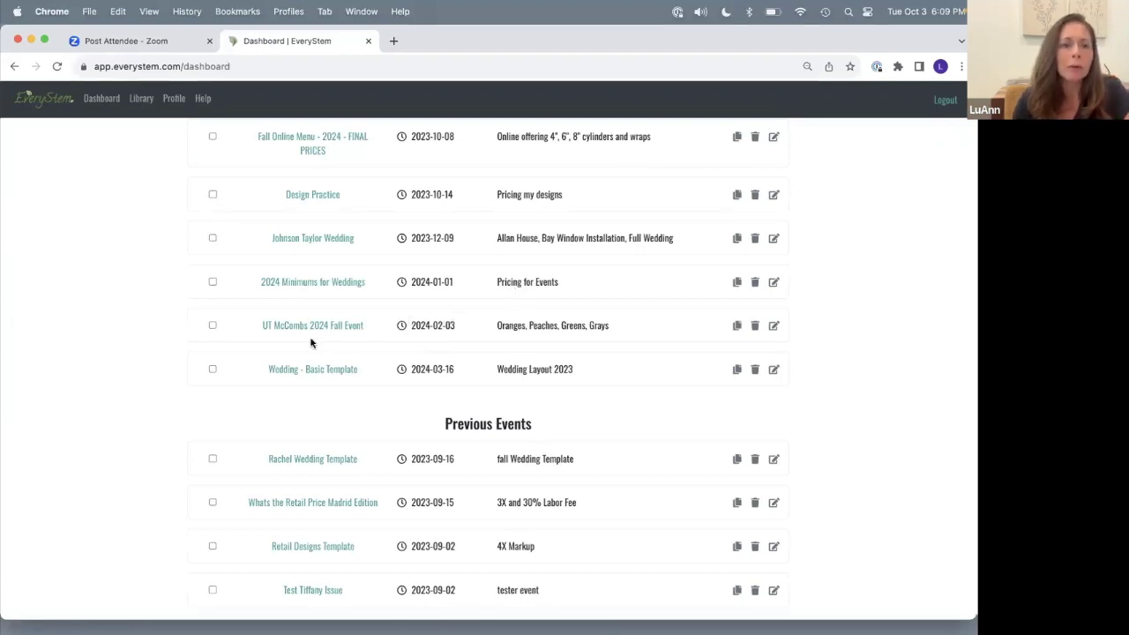
click(299, 287)
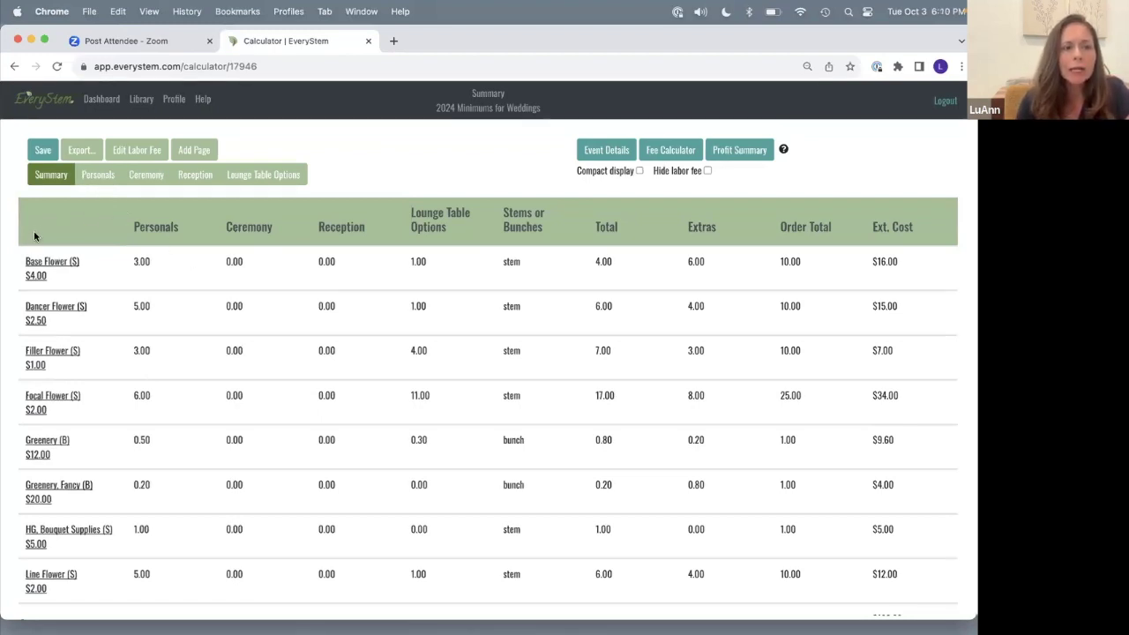
scroll(33, 233, down, 2)
scroll(35, 233, up, 2)
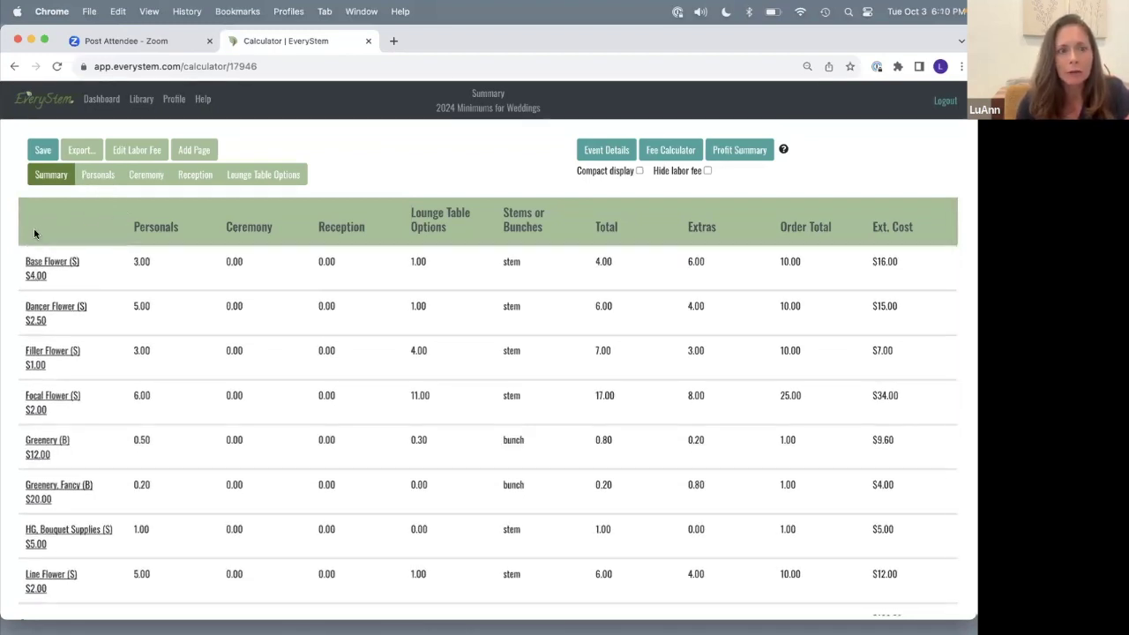
scroll(6, 188, down, 3)
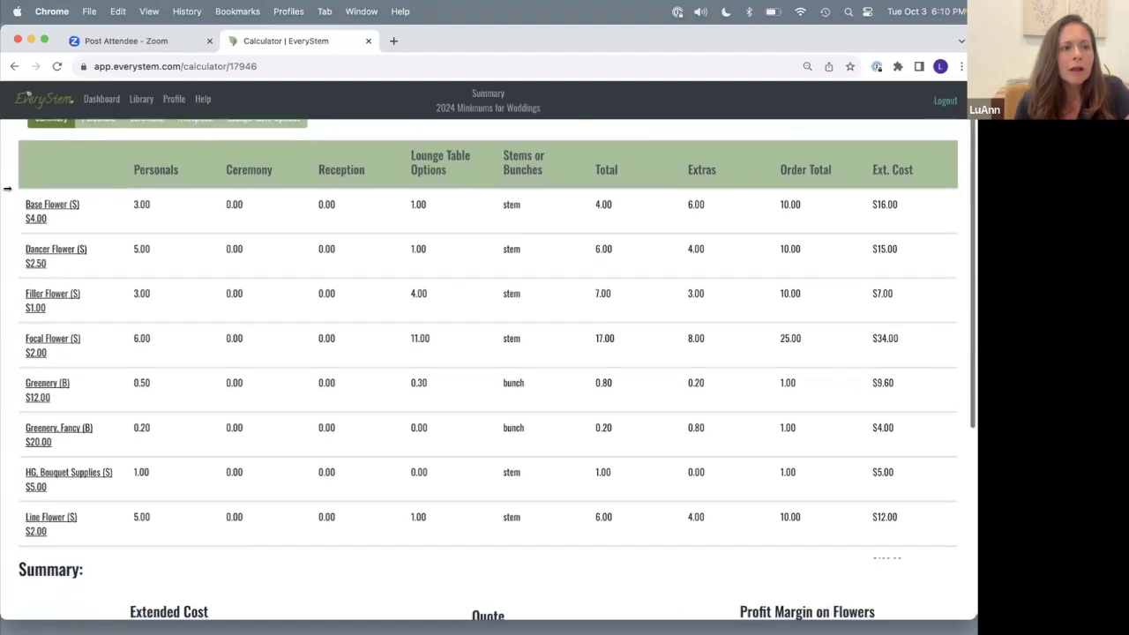
scroll(6, 188, up, 1)
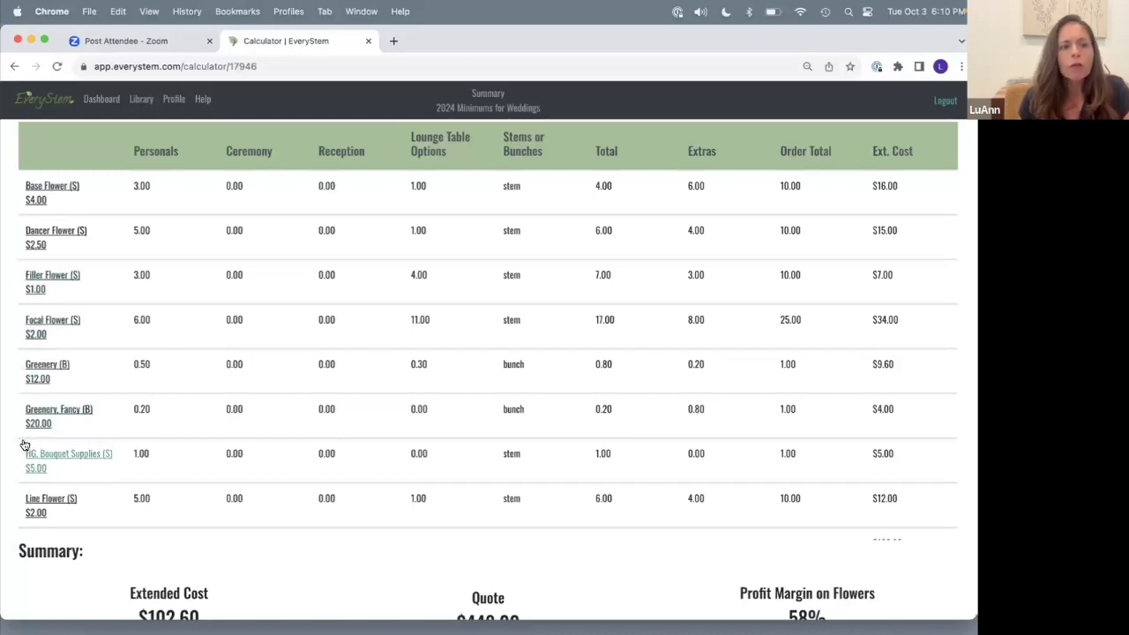
scroll(15, 446, down, 1)
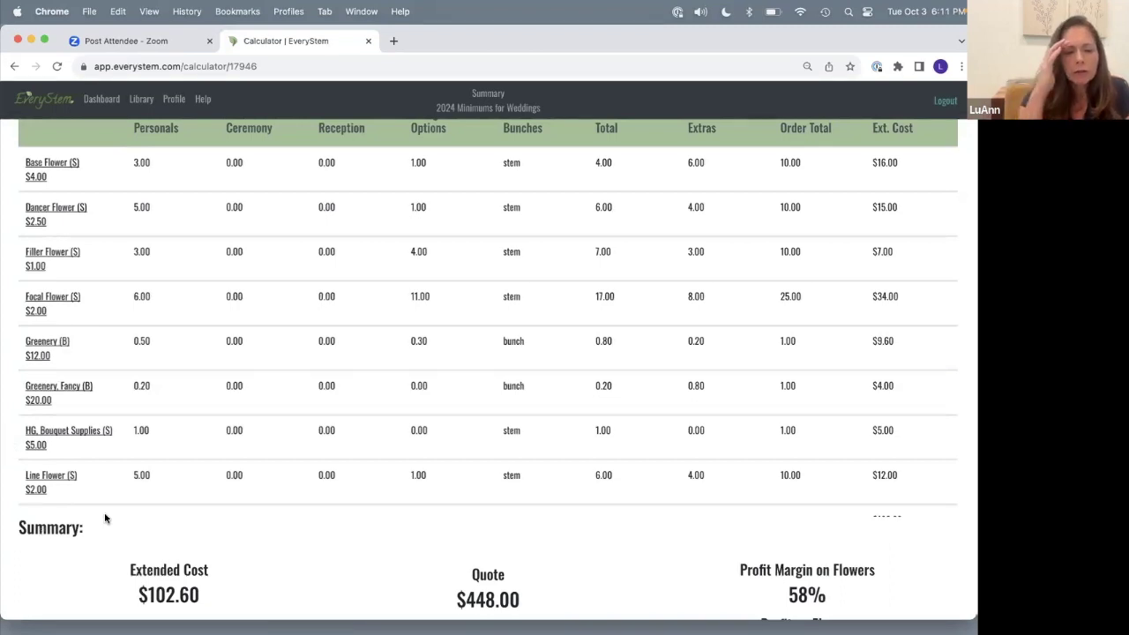
scroll(35, 505, up, 2)
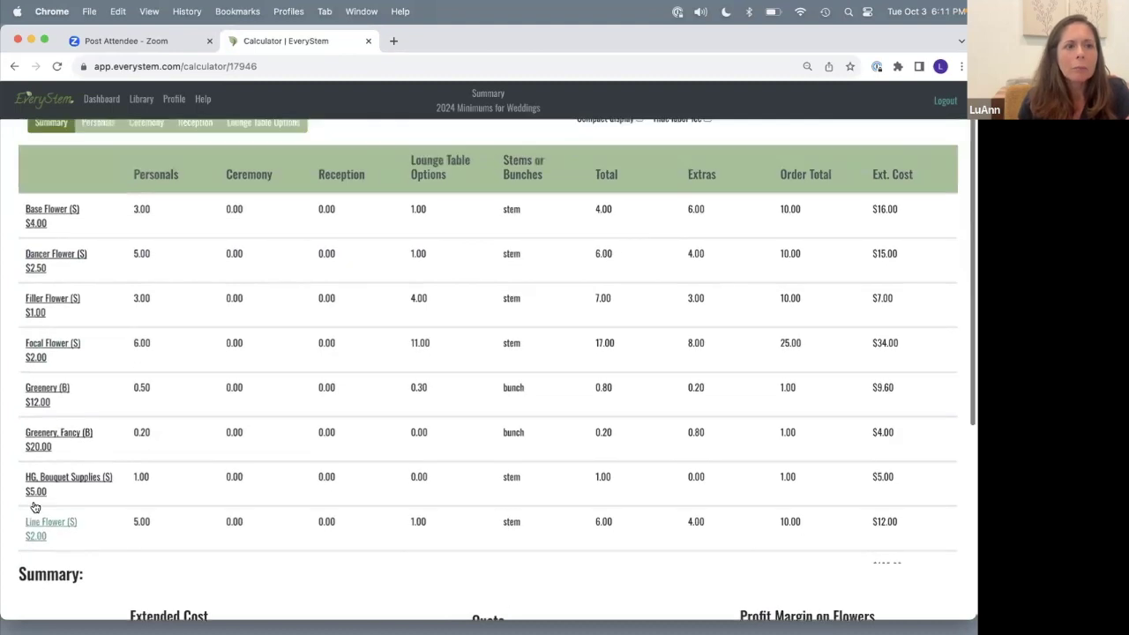
scroll(35, 506, up, 2)
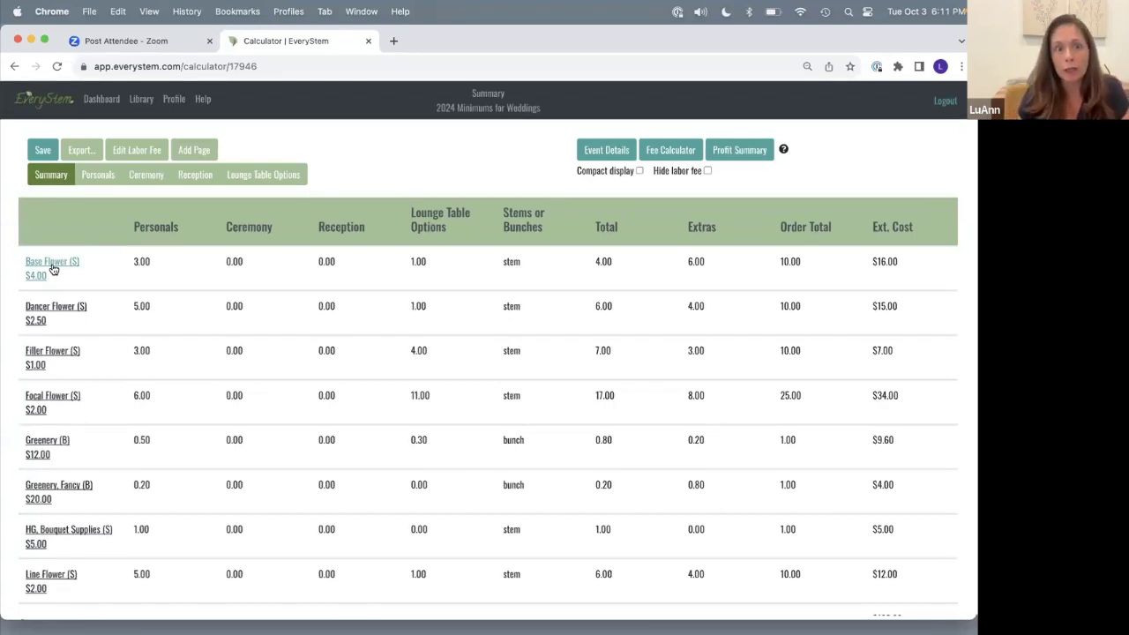
On the Personals page, examine the retail value of the Bouquet 8" diam SM and open its quoted price.
click(99, 176)
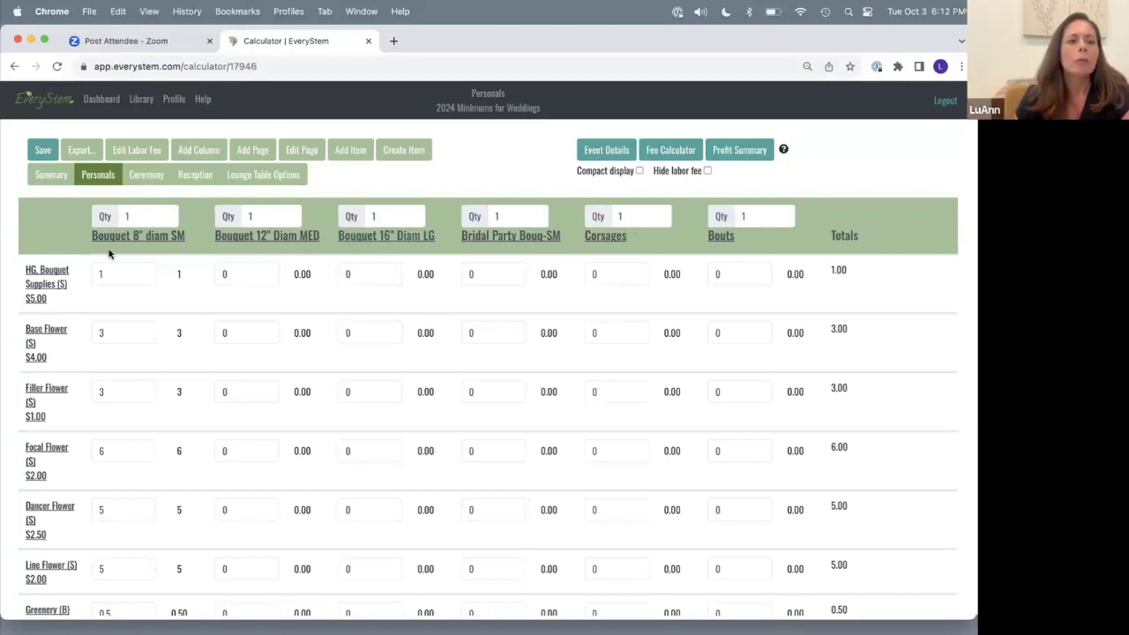
scroll(64, 239, down, 1)
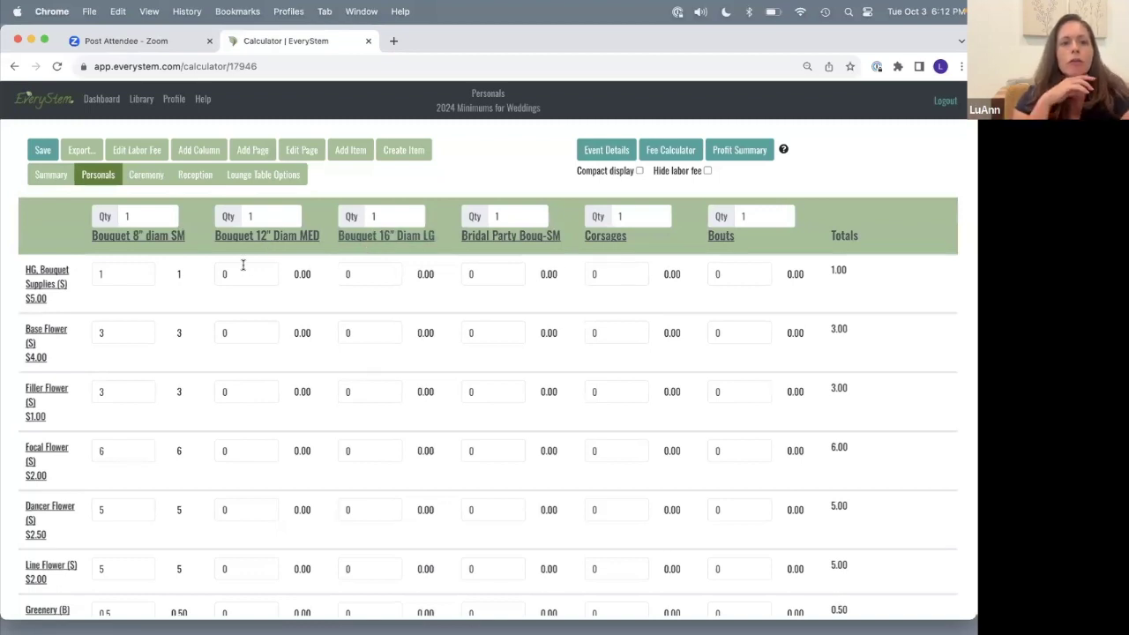
scroll(30, 281, down, 3)
scroll(27, 280, down, 5)
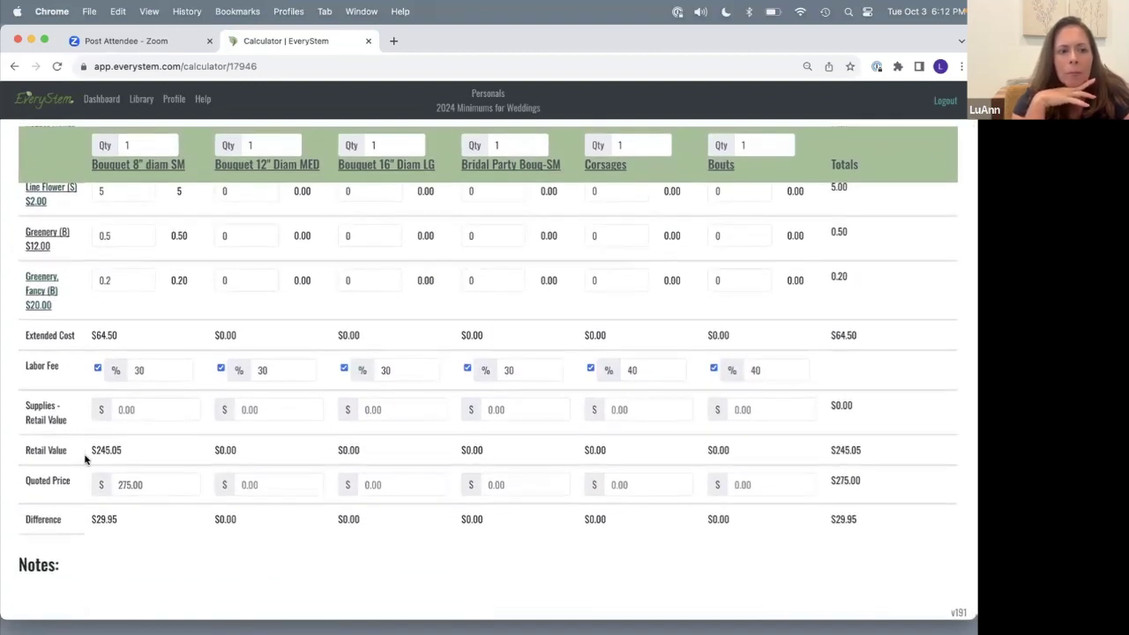
drag(91, 459, 129, 462)
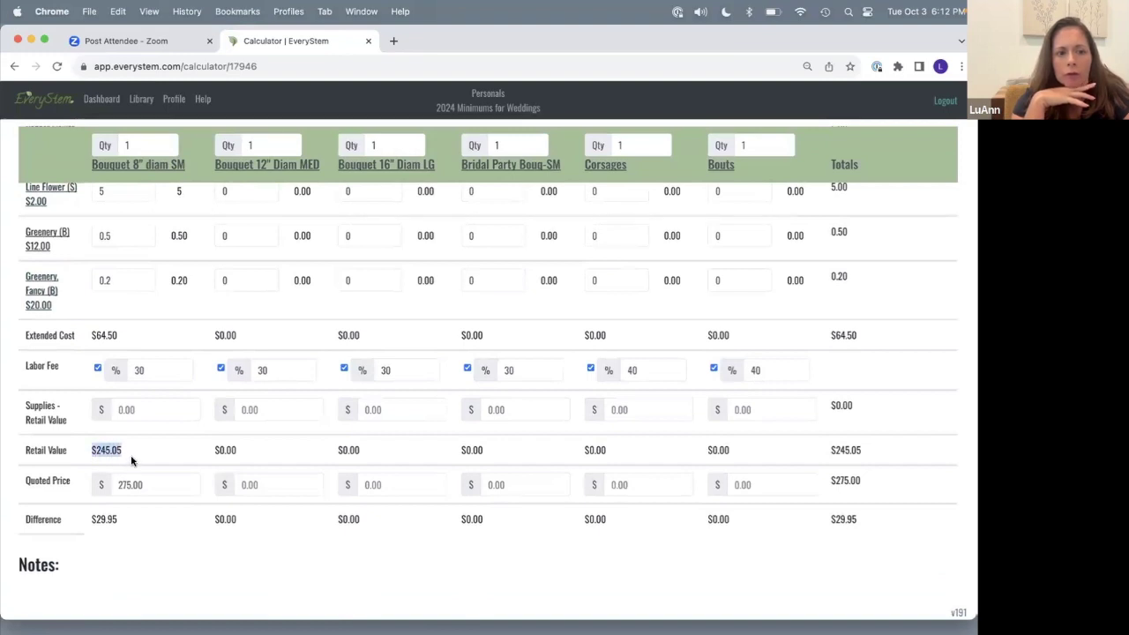
click(129, 459)
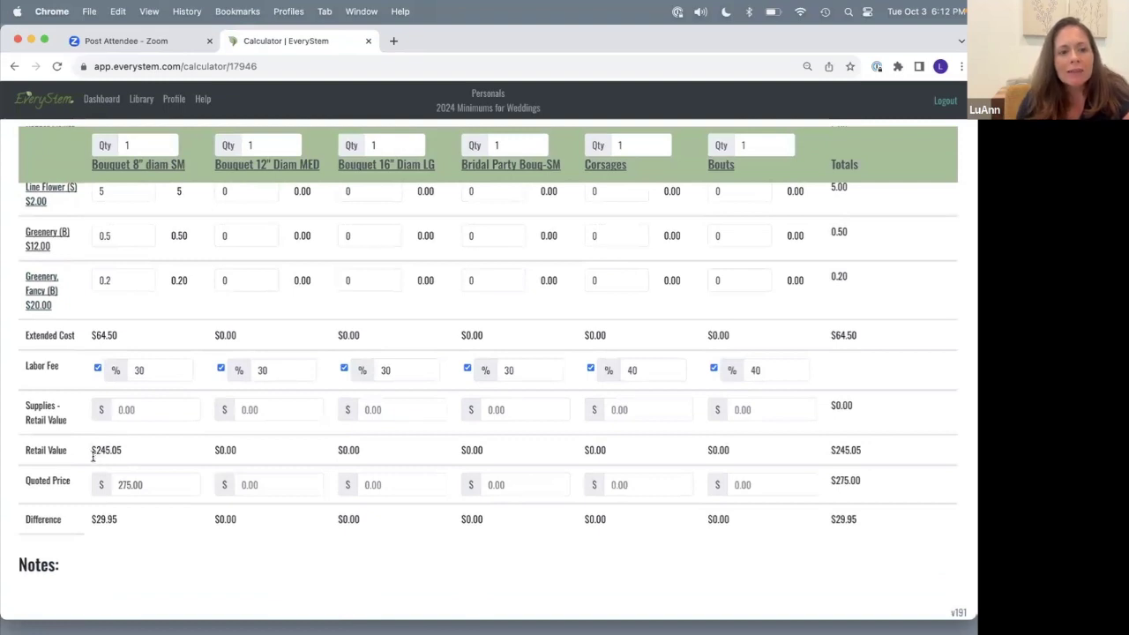
drag(98, 455, 146, 453)
click(146, 454)
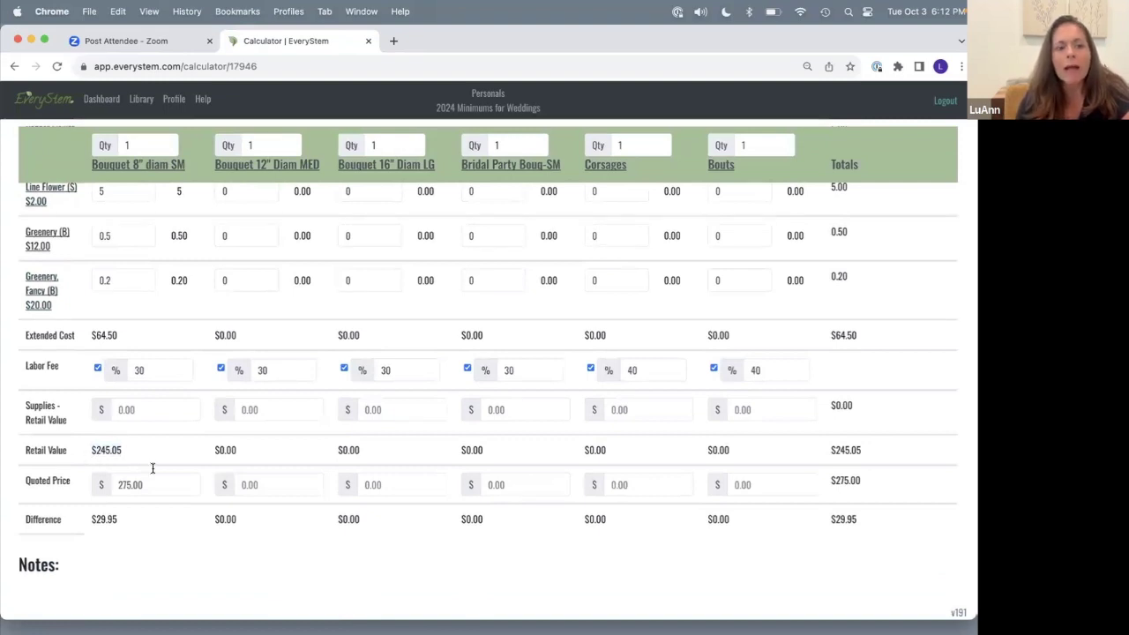
click(154, 488)
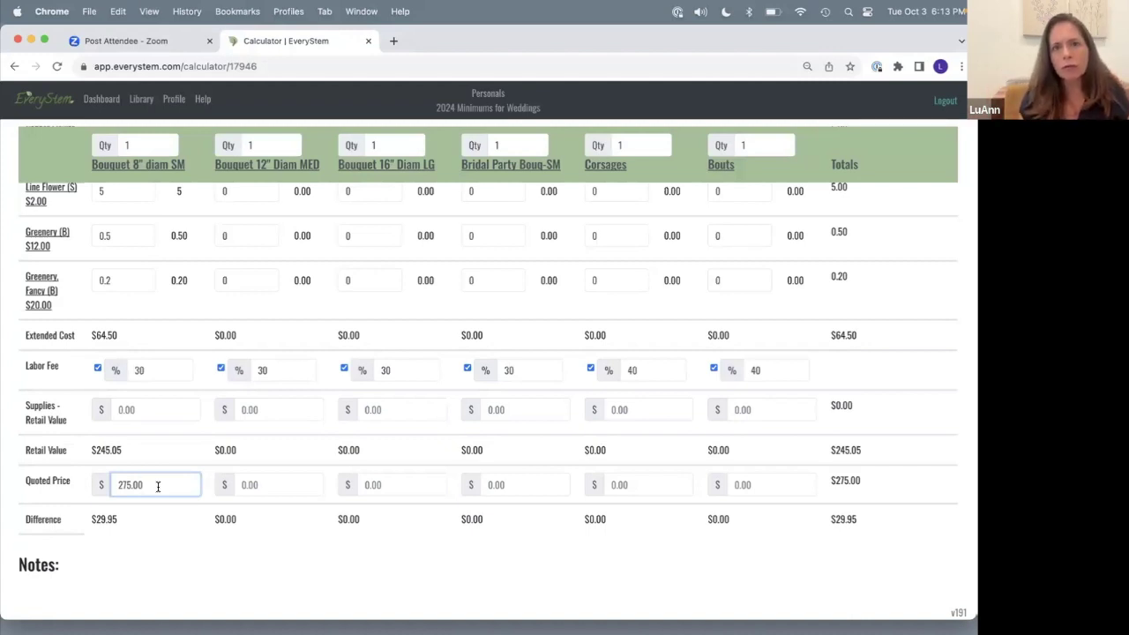
Check the Difference value for the Bouquet 8" diam SM on the Personals page.
drag(92, 520, 115, 522)
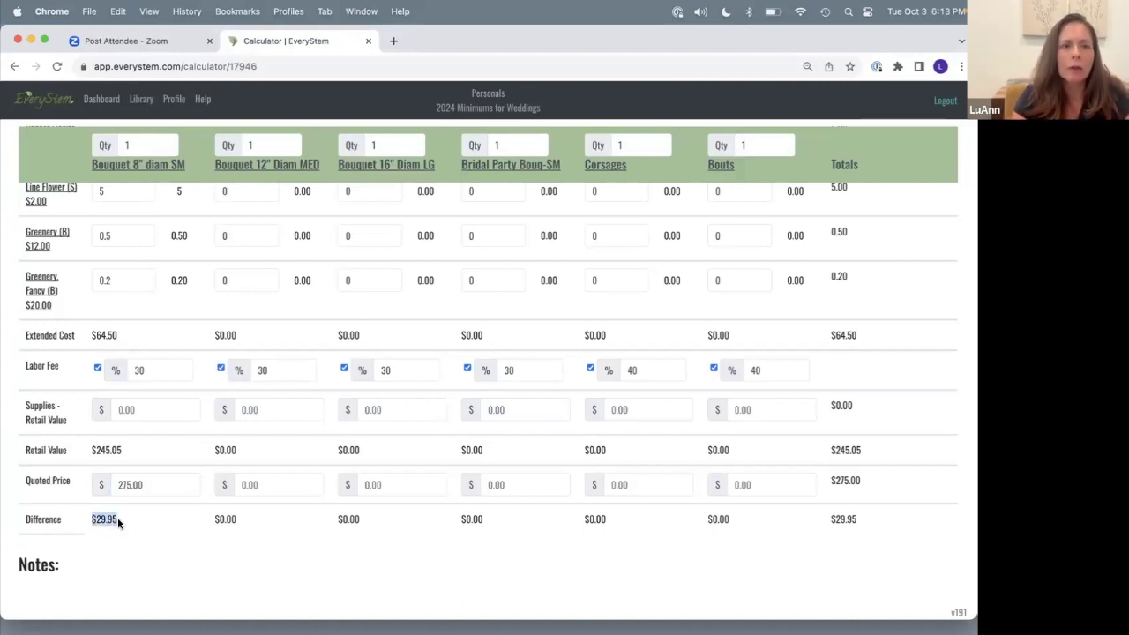
click(117, 526)
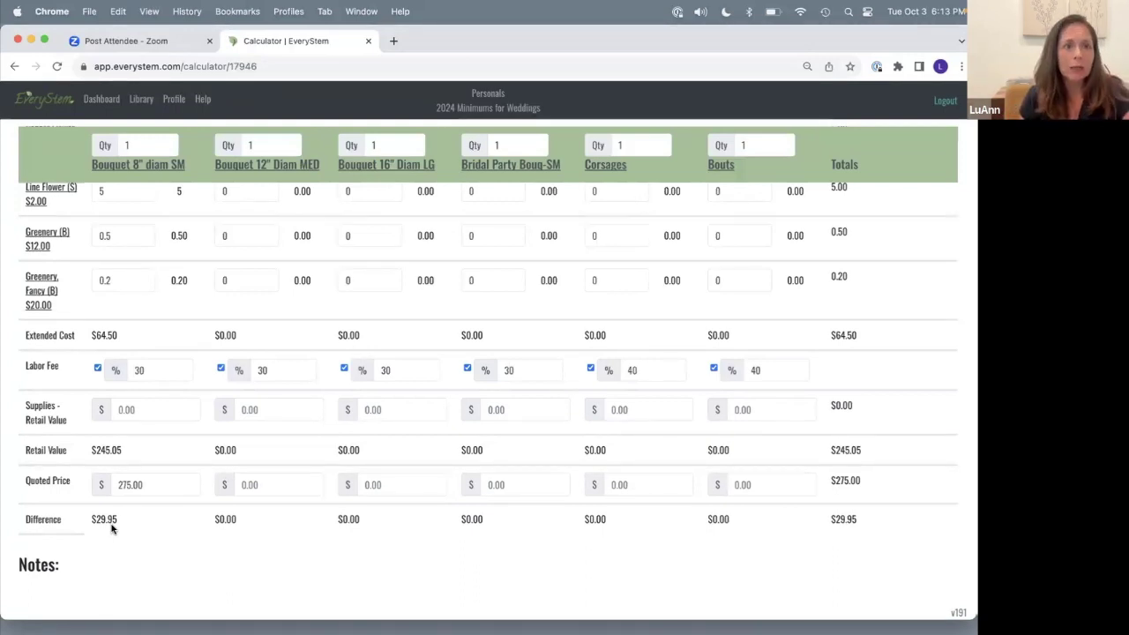
For Bouquet 12" Diam MED, set HG, Bouquet Supplies to 1, Base Flower to 3 and Filler Flower to 4.
scroll(224, 379, up, 4)
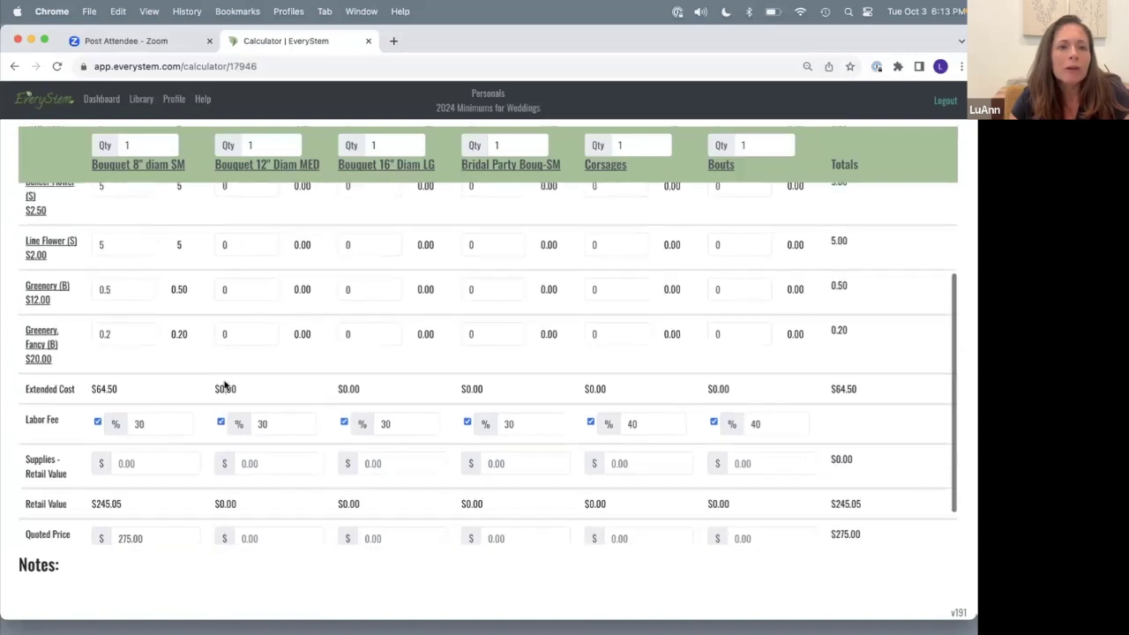
scroll(224, 380, up, 4)
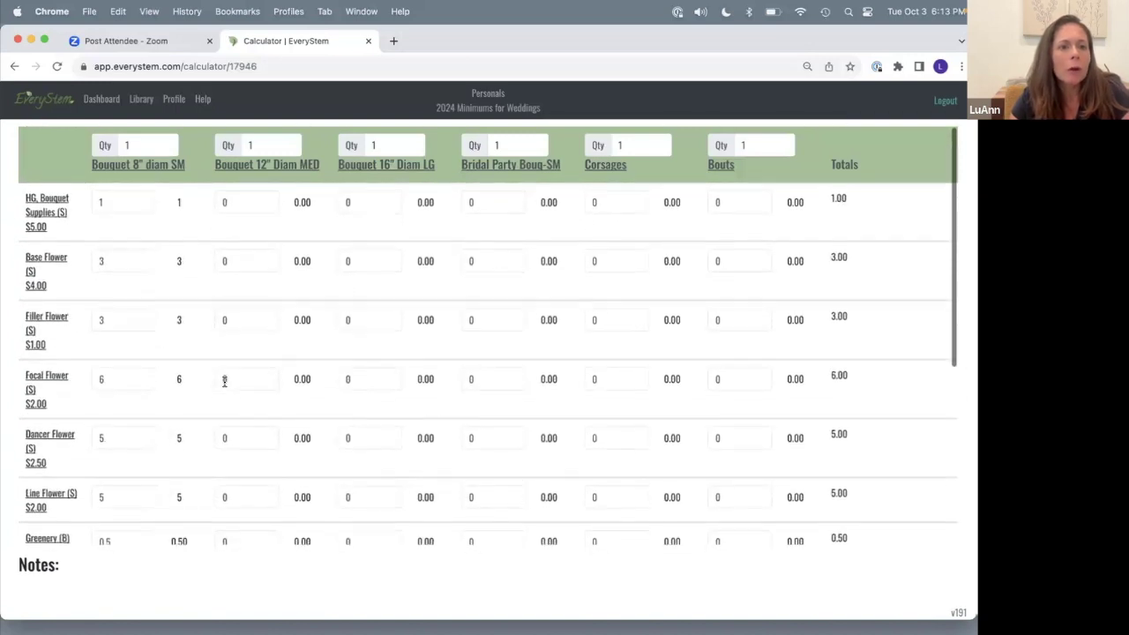
click(240, 203)
text(1)
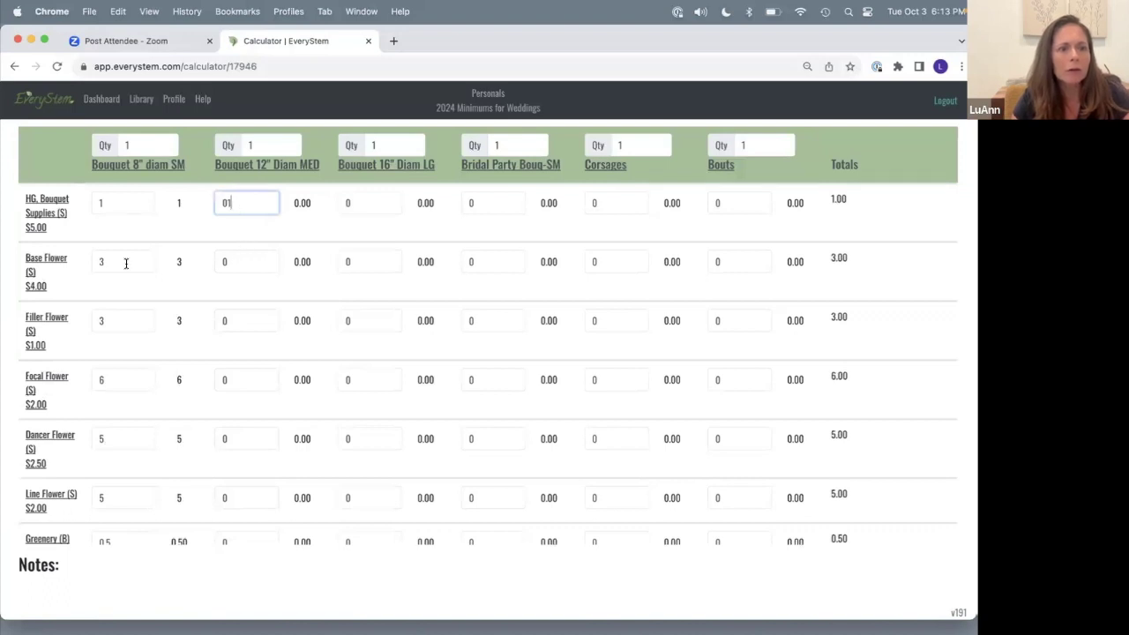
click(247, 262)
text(3)
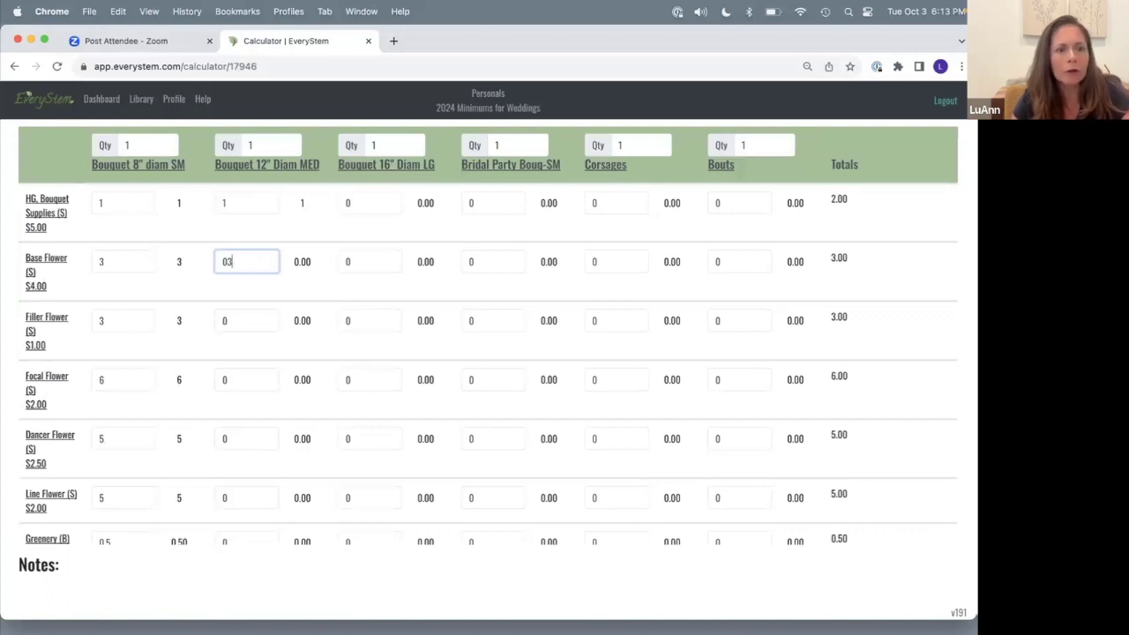
click(247, 321)
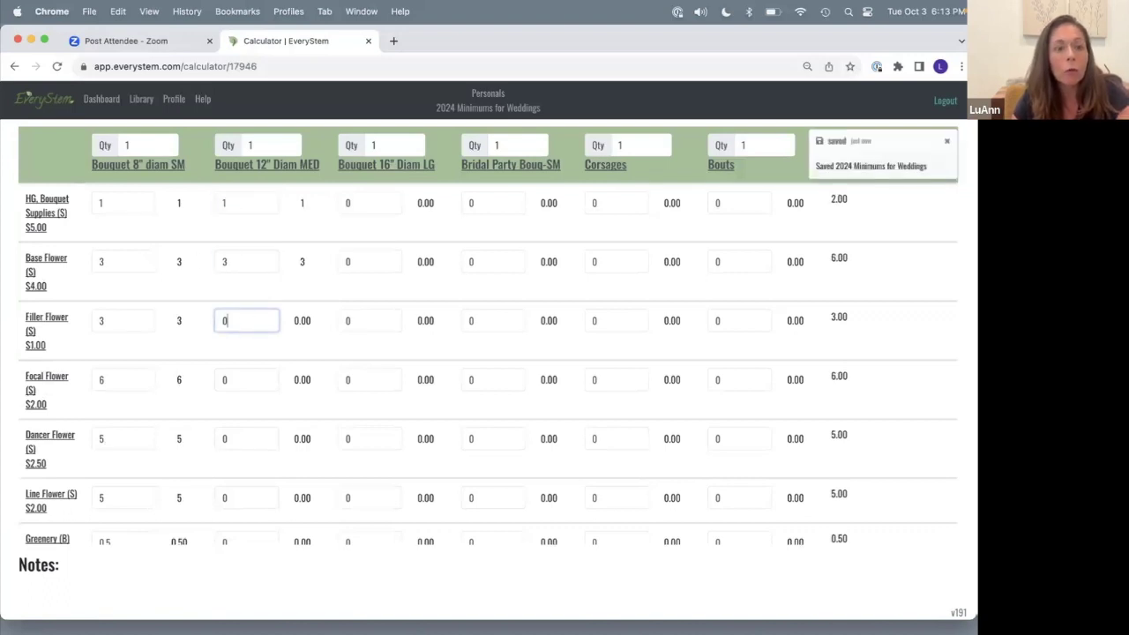
text(4)
Set the Bouquet 12" Diam MED quantities to 9 for Focal Flower, 6 for Dancer Flower and 6 for Line Flower.
click(247, 379)
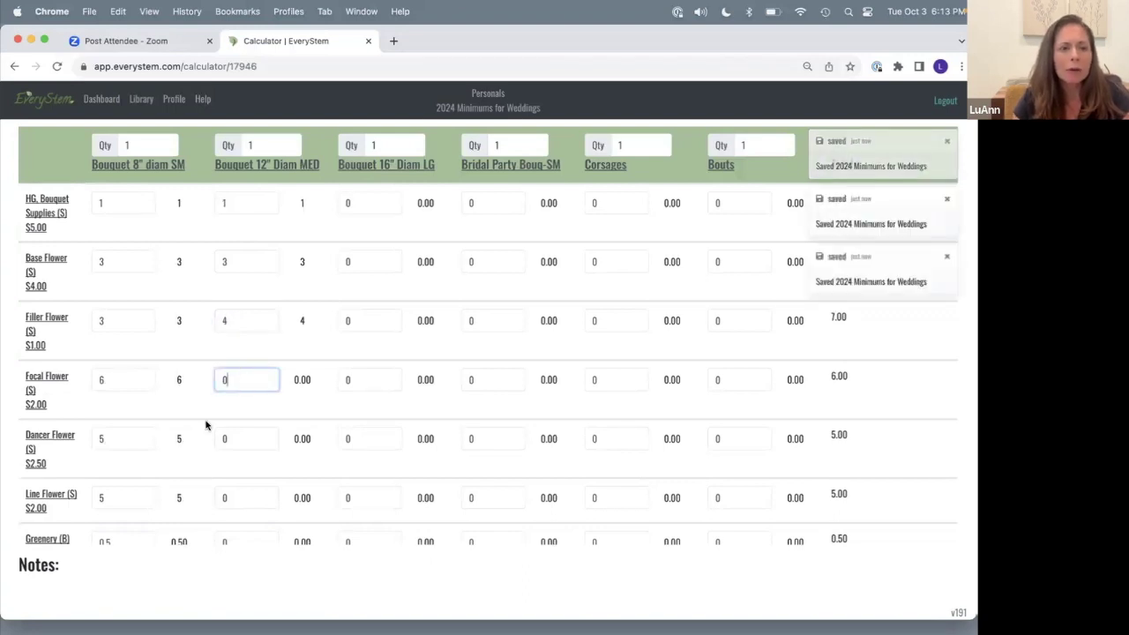
scroll(207, 425, up, 2)
scroll(206, 425, down, 2)
scroll(207, 425, down, 2)
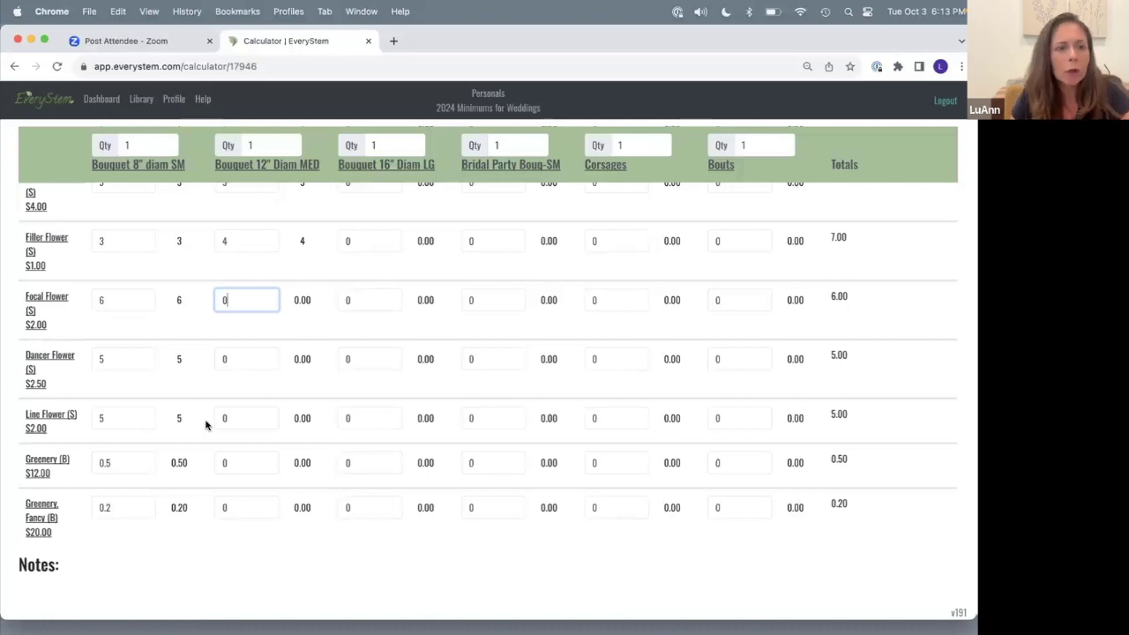
text(9)
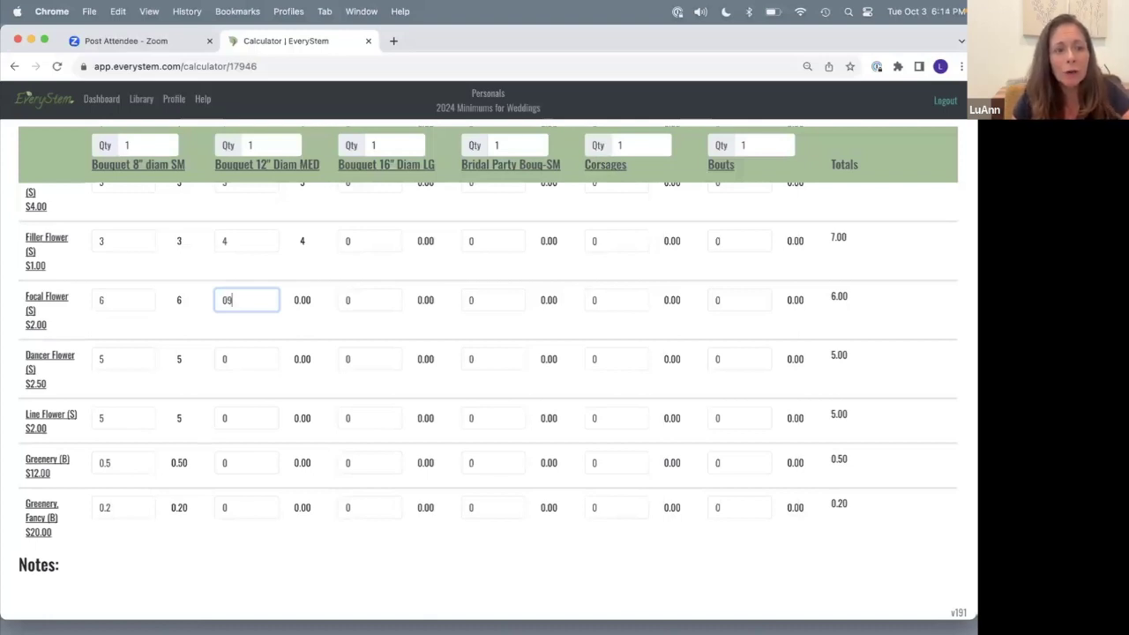
click(235, 360)
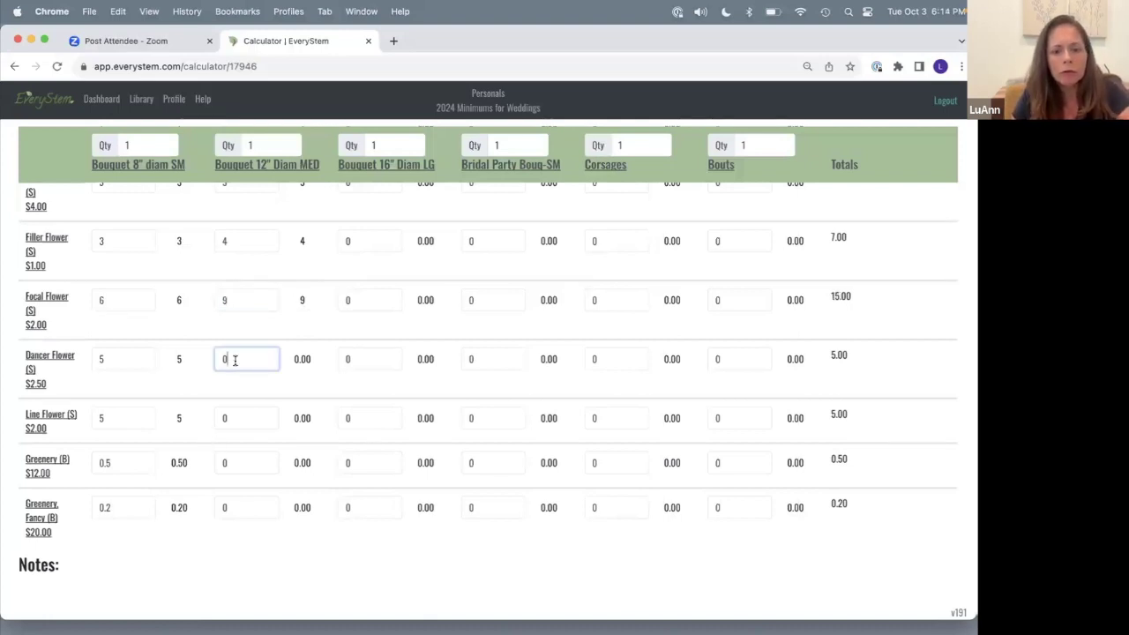
text(6)
click(238, 420)
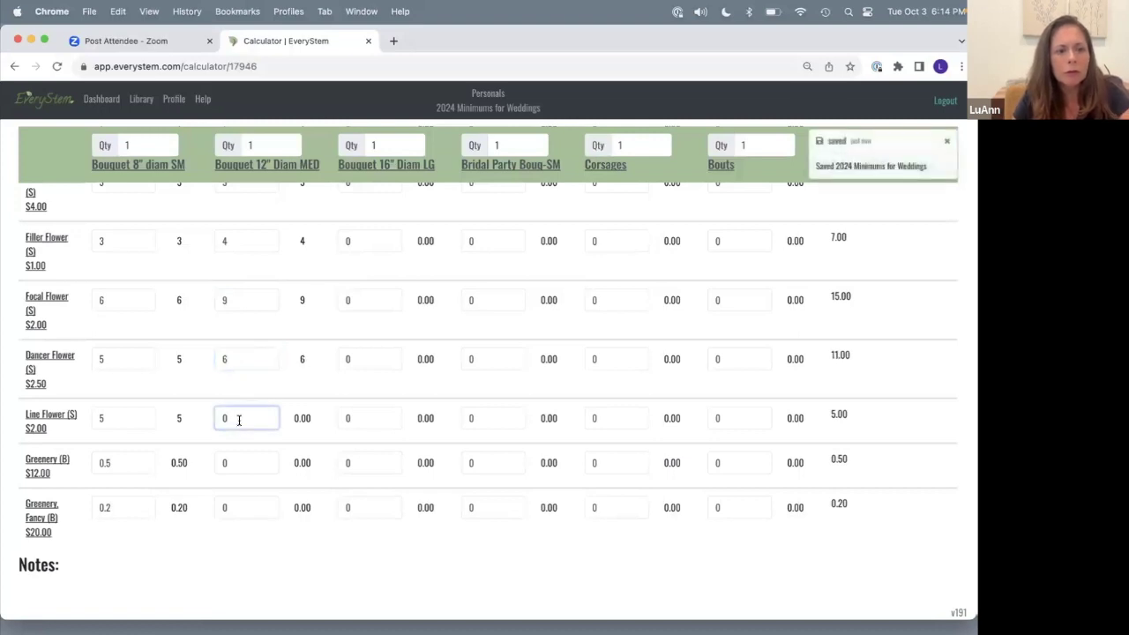
text(6)
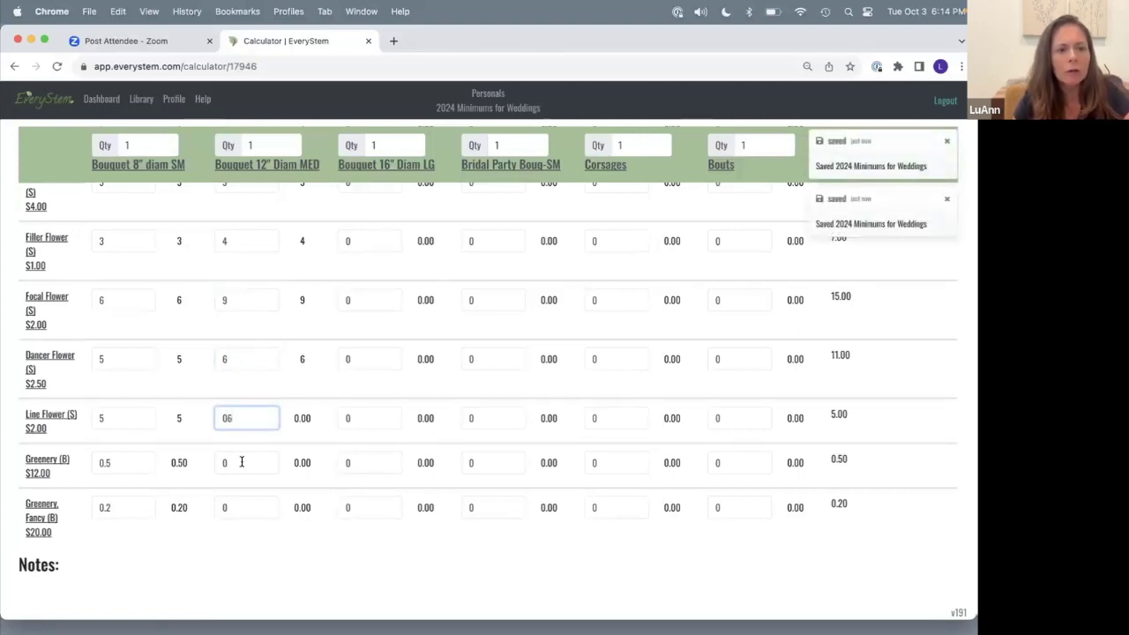
Set both Greenery and Greenery, Fancy to 0.5 bunch for the Bouquet 12" Diam MED.
click(240, 462)
text(.5)
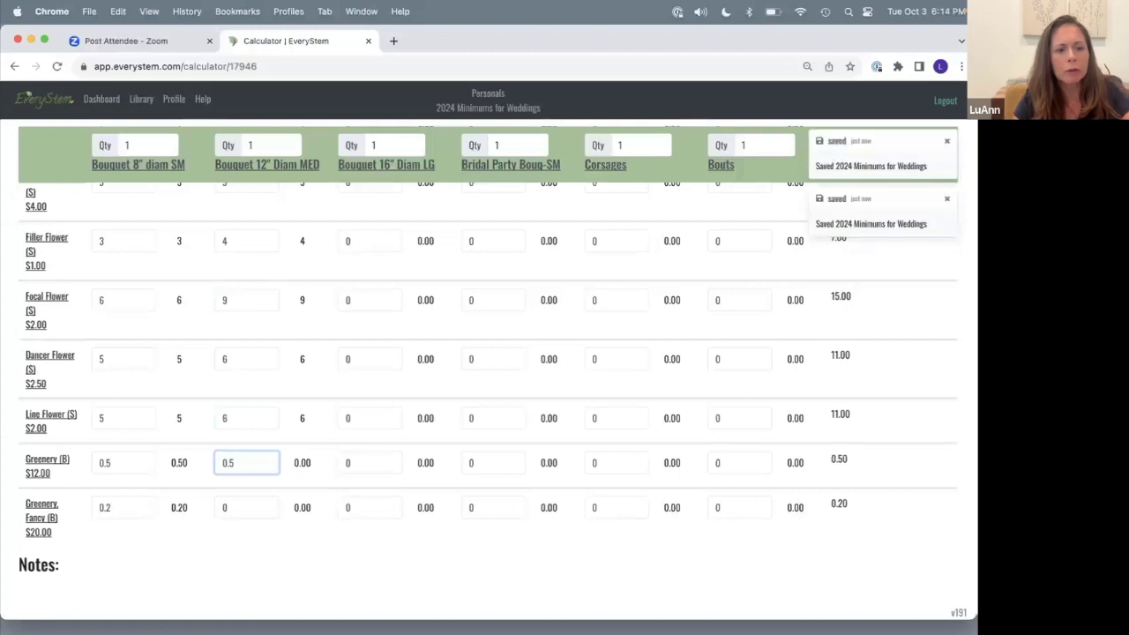
click(203, 516)
scroll(203, 516, down, 3)
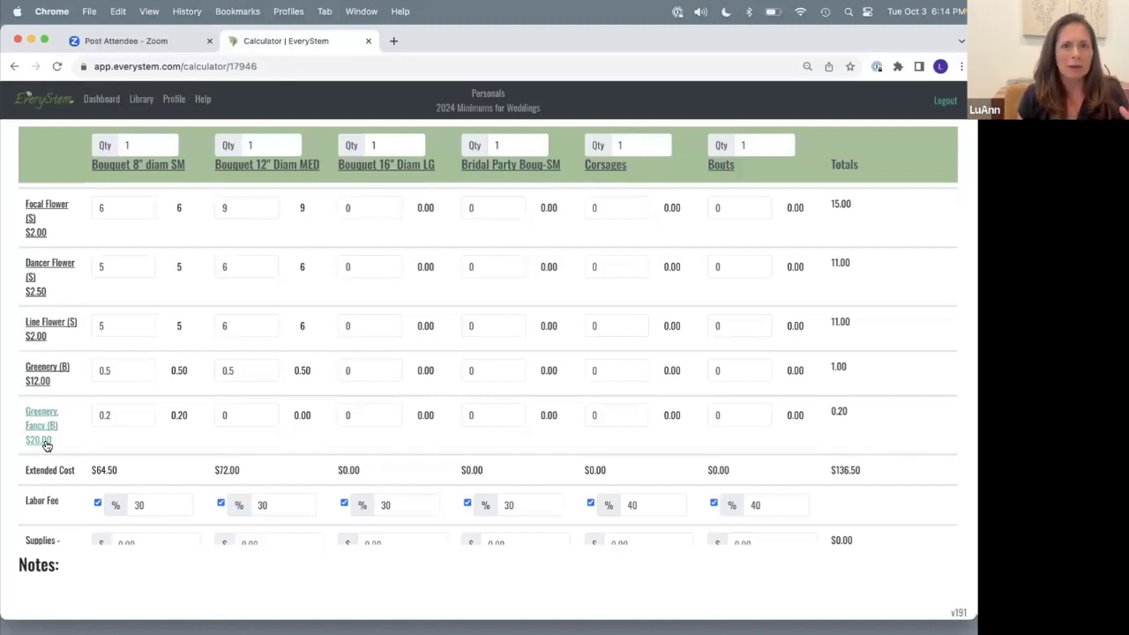
click(246, 420)
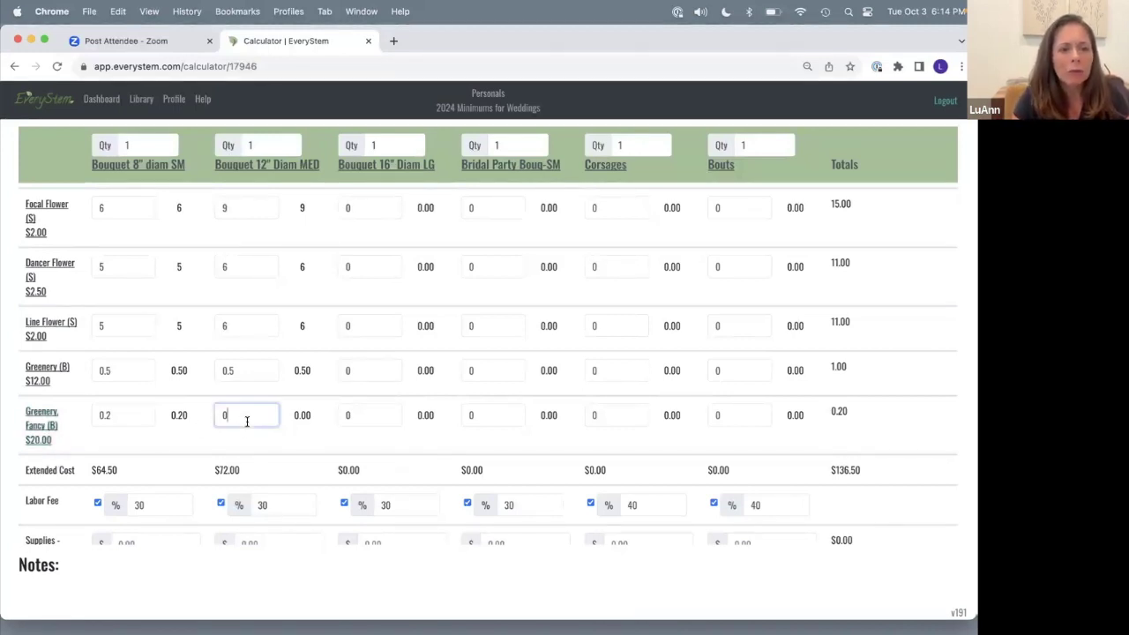
text(.5)
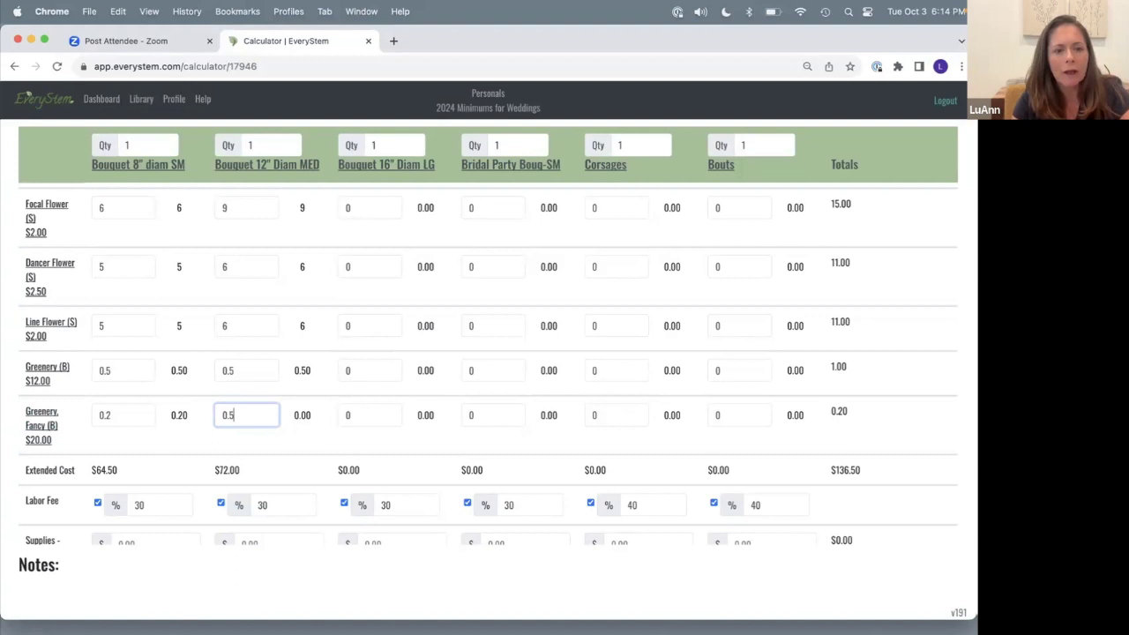
click(206, 474)
Examine the extended cost, labor fee and retail value of the Bouquet 12" Diam MED.
scroll(205, 475, down, 3)
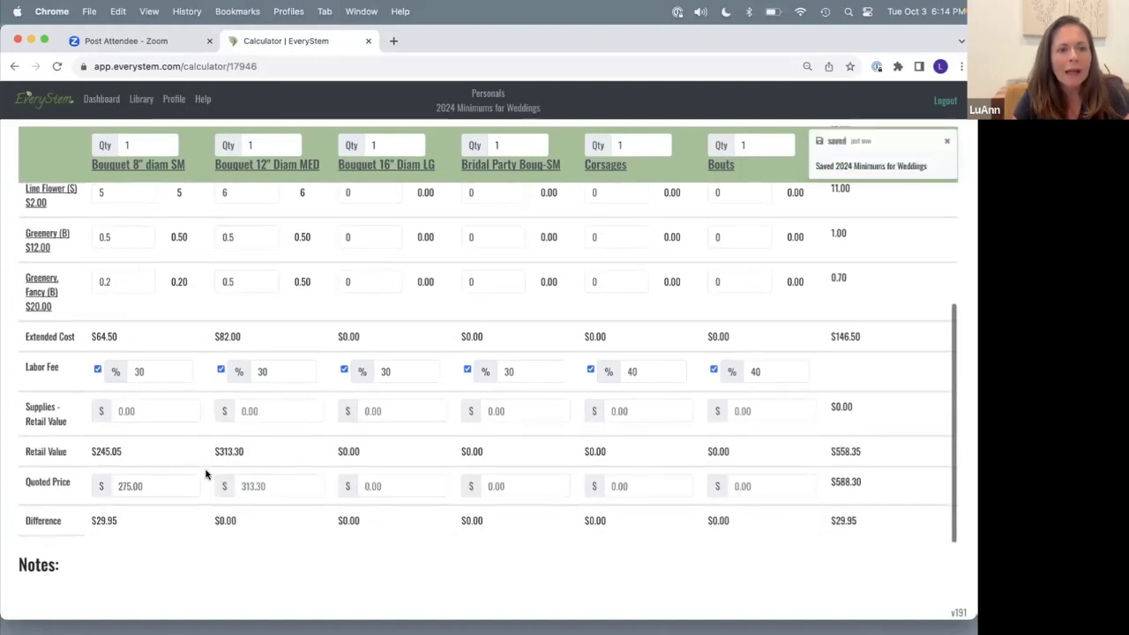
drag(208, 338, 250, 344)
click(251, 344)
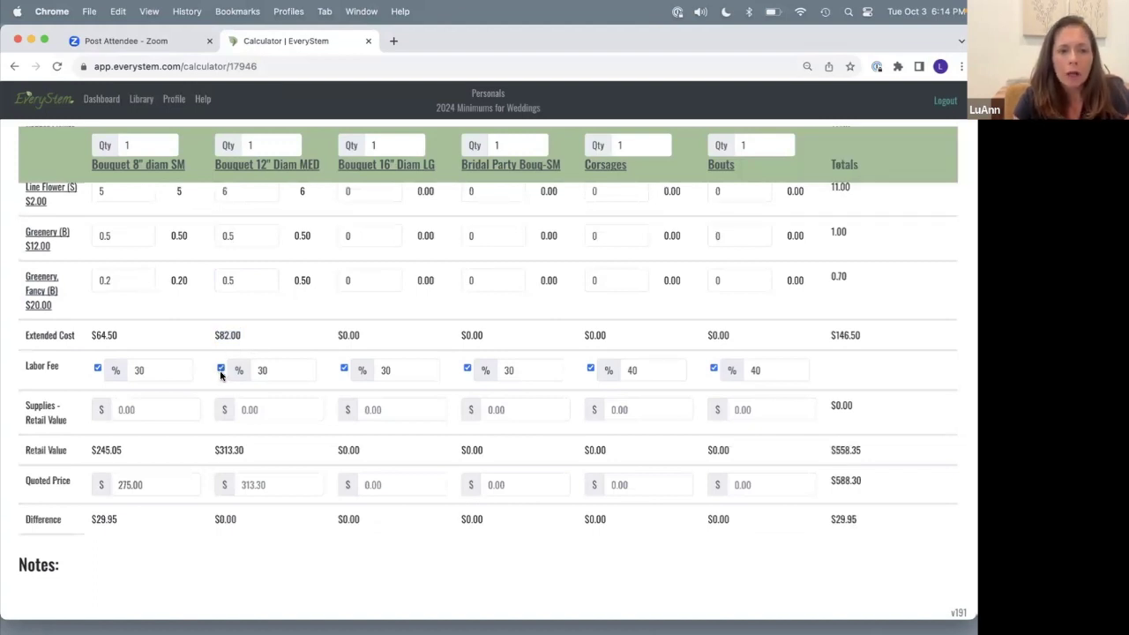
click(279, 371)
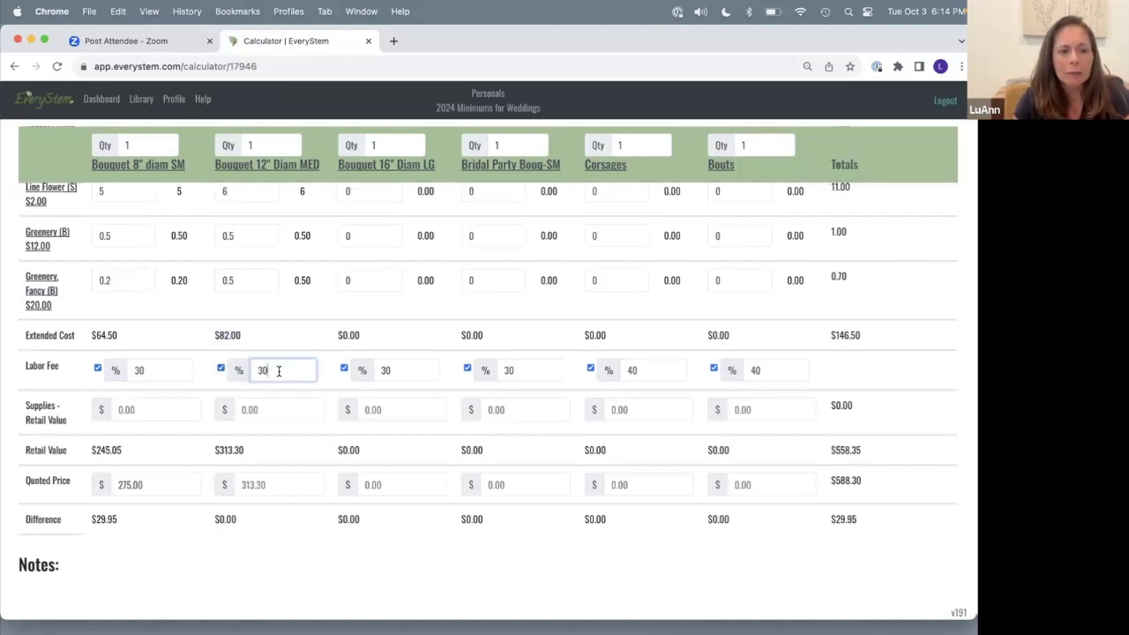
click(204, 407)
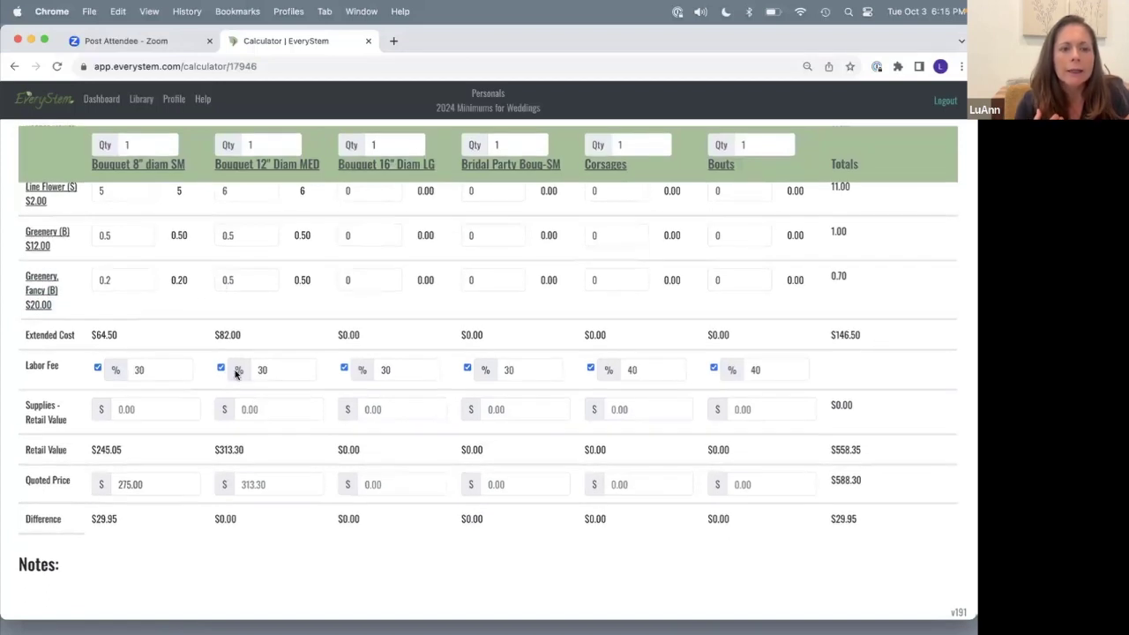
drag(213, 452, 252, 453)
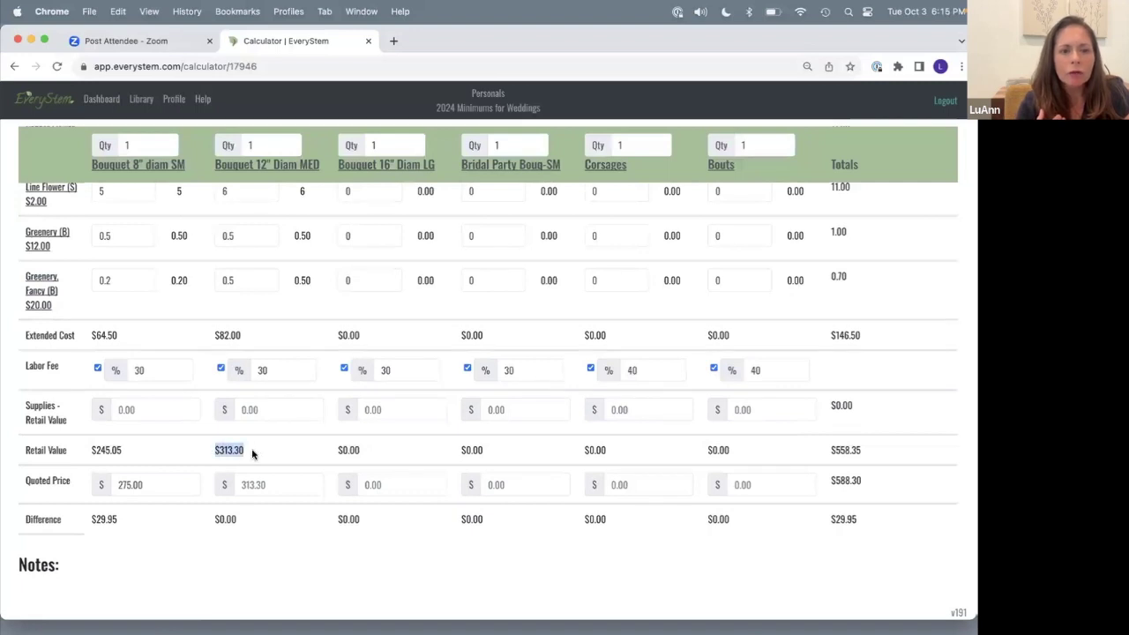
click(252, 454)
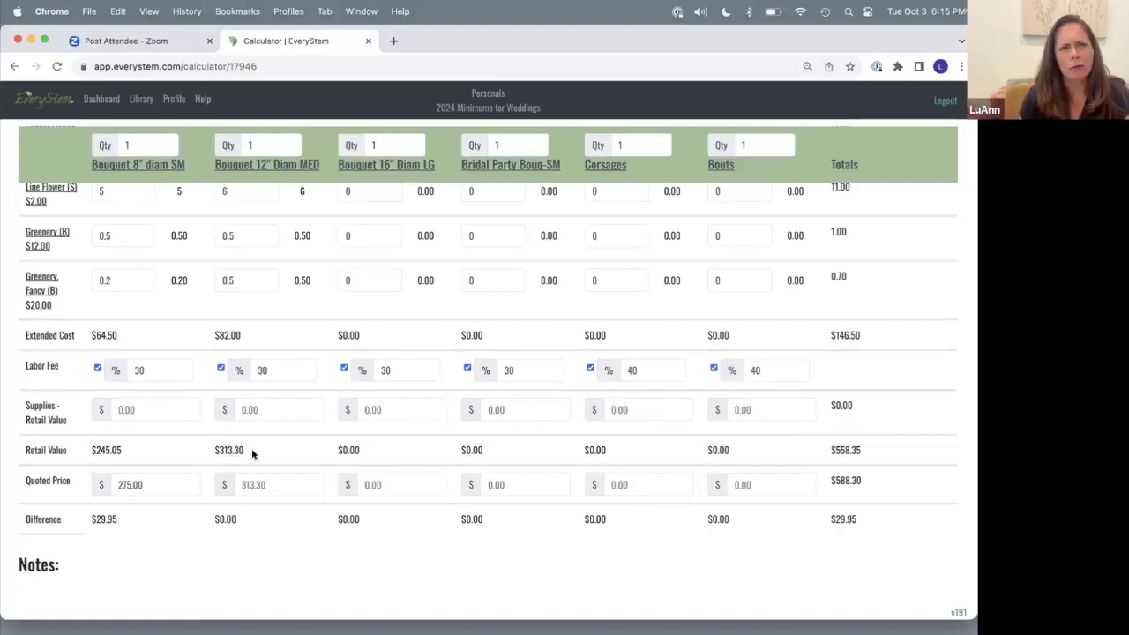
Set the quoted price of the Bouquet 12" Diam MED to 345.
click(255, 485)
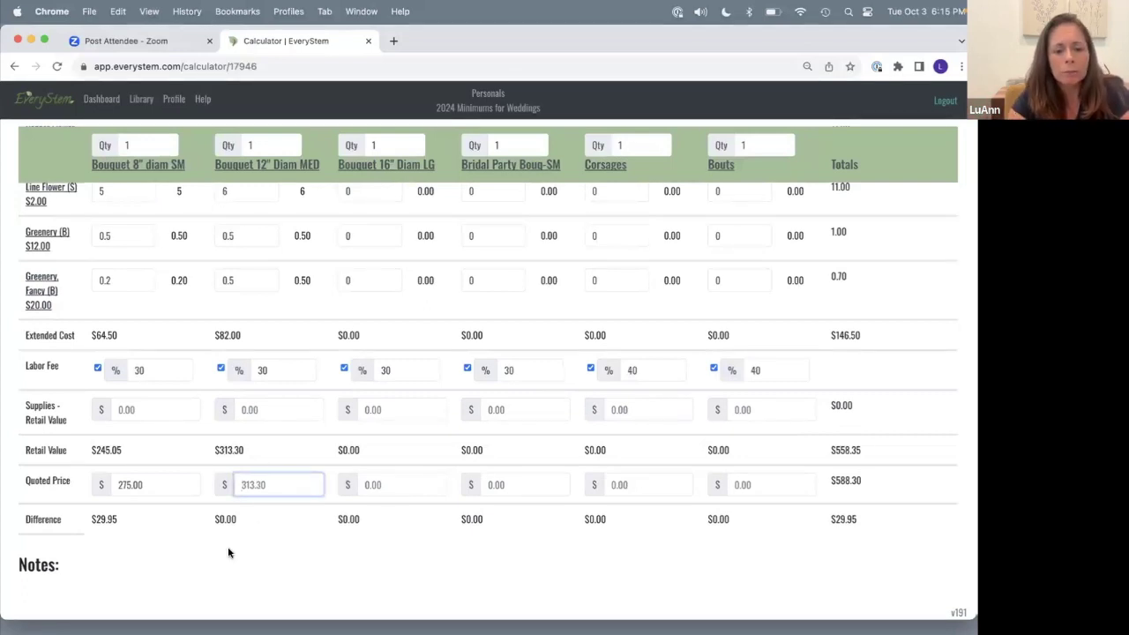
text(345)
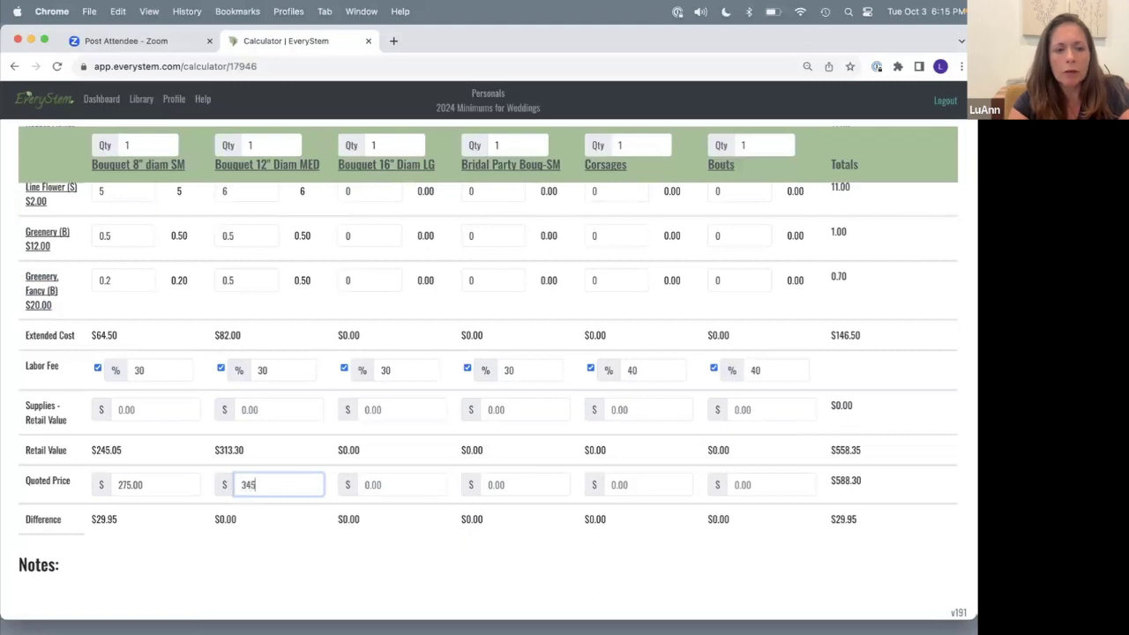
click(199, 597)
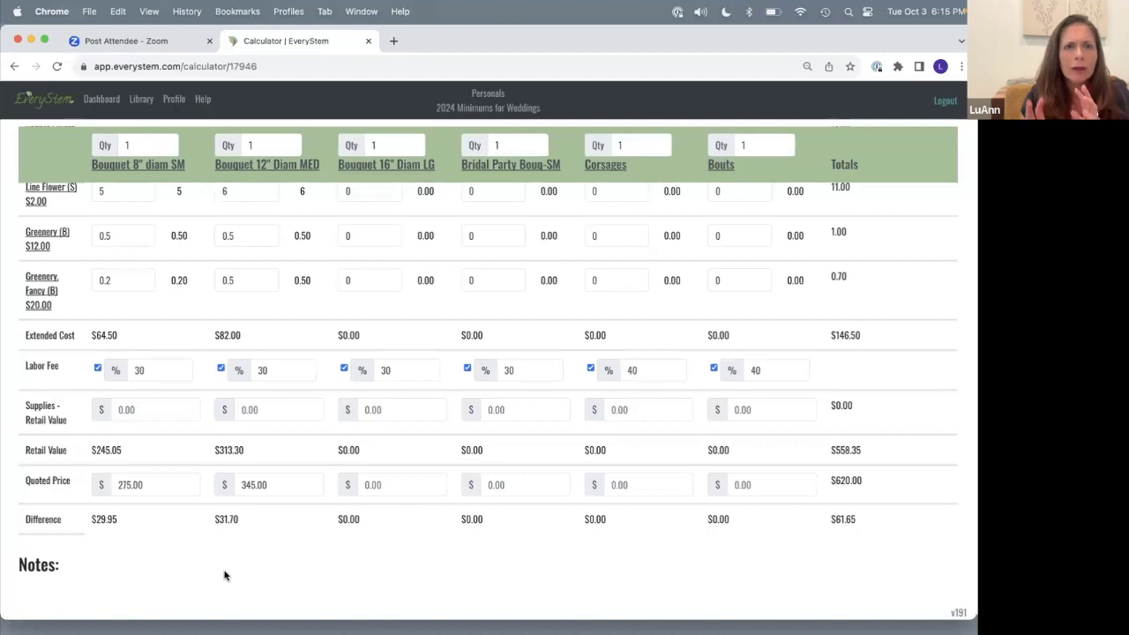
Look over the arrangement columns on the event's Ceremony and Reception pages.
scroll(225, 575, up, 2)
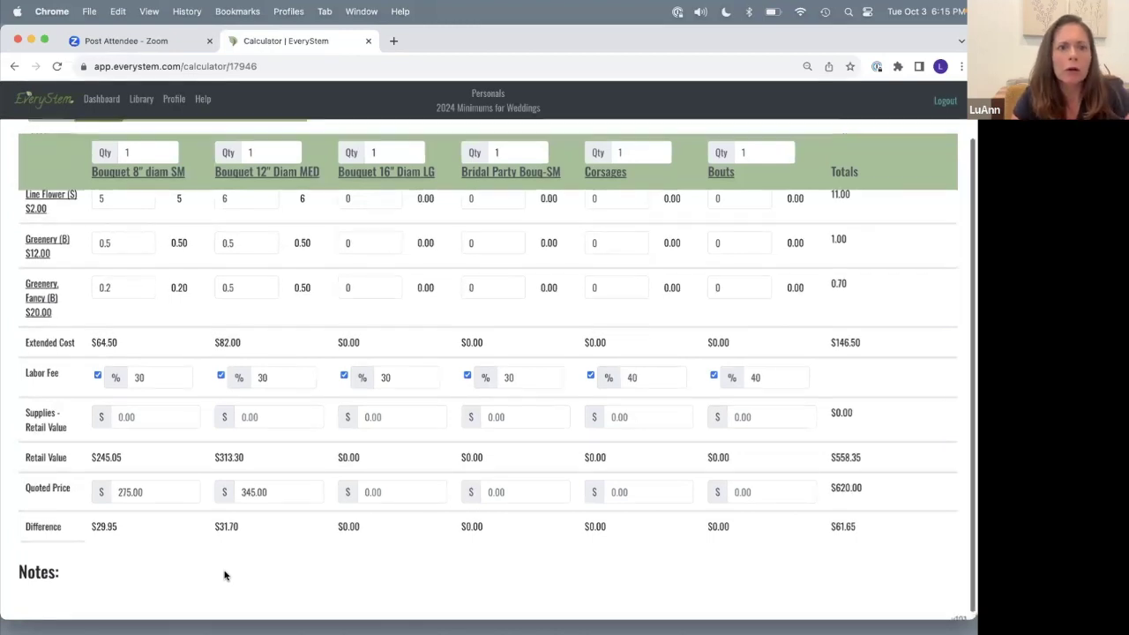
scroll(231, 451, up, 3)
scroll(231, 451, up, 2)
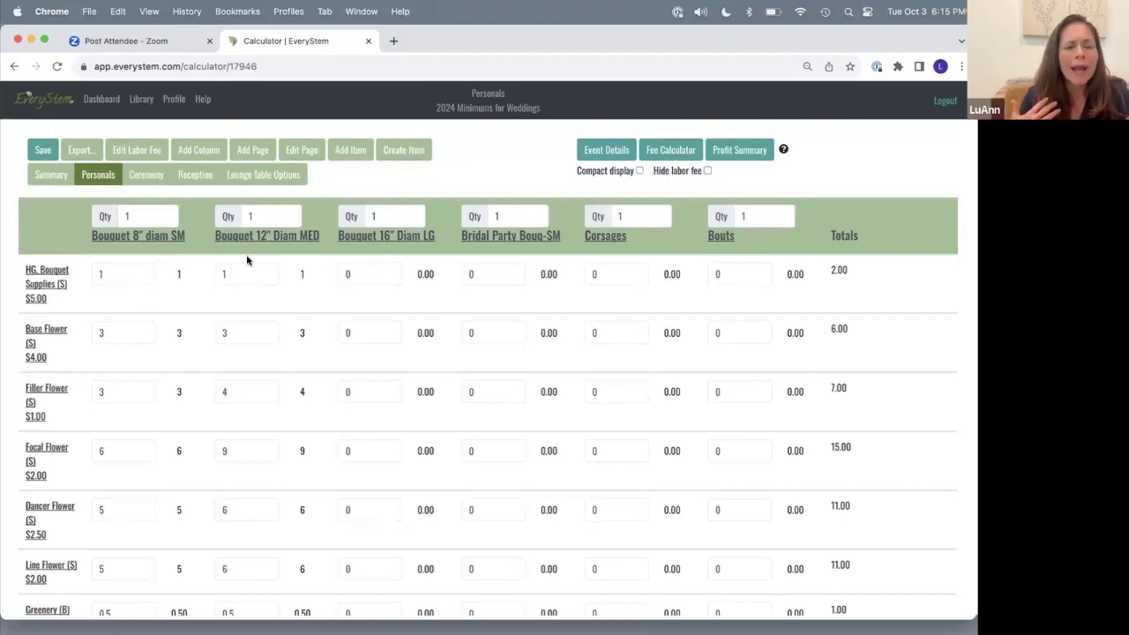
click(143, 177)
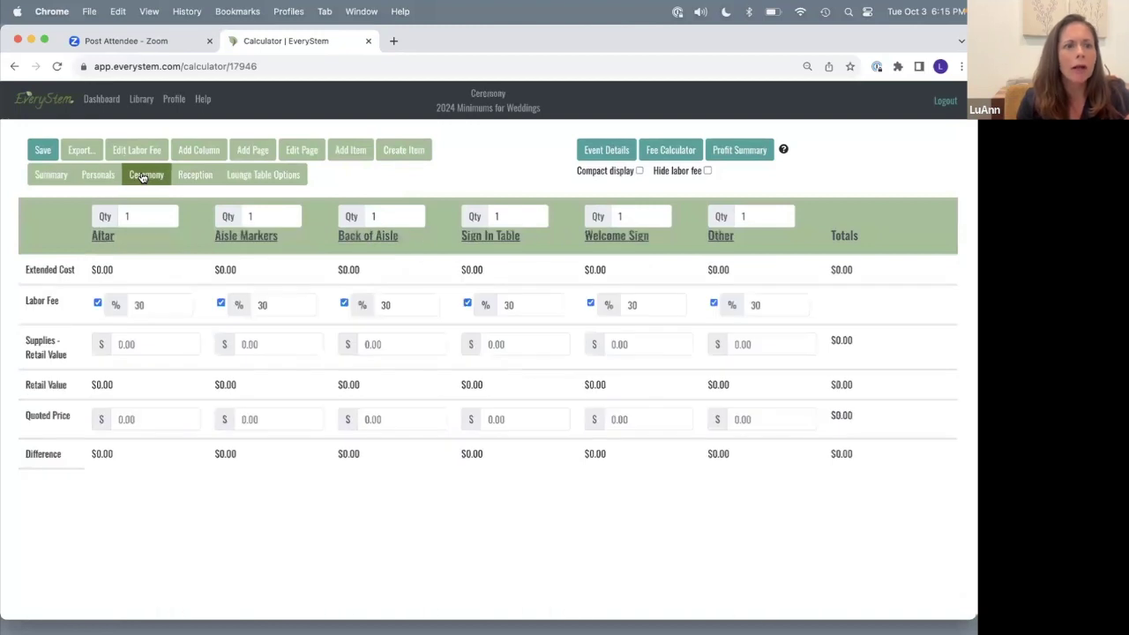
click(195, 174)
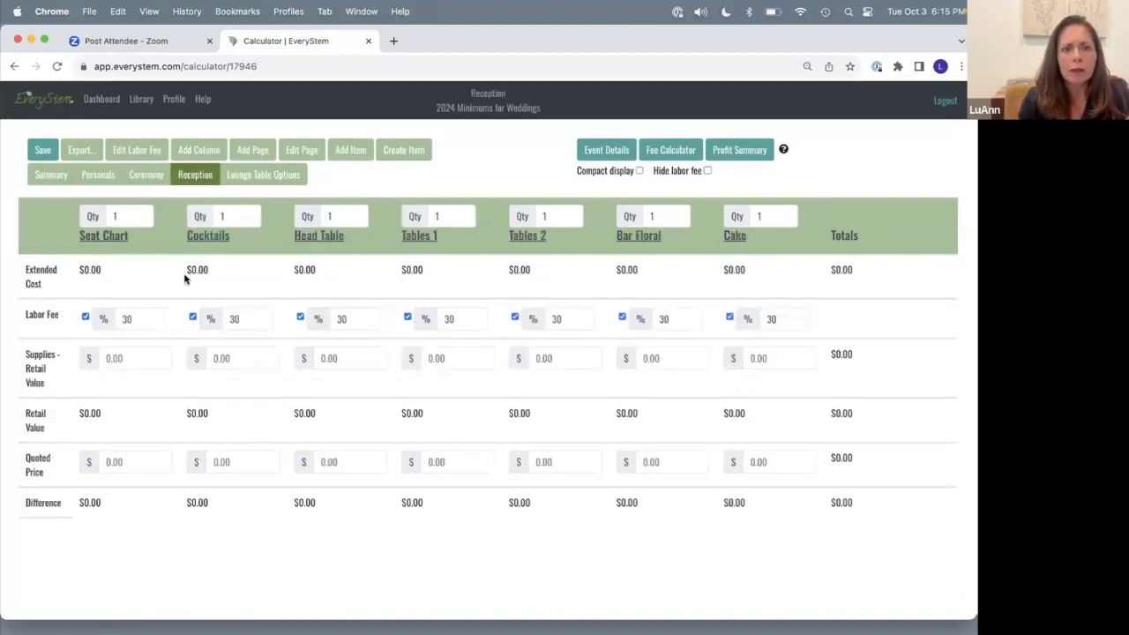
On the Lounge Table Options page, examine the vase minimums' flower quantities, costs and retail values, and the cylinder and bud vase trio quoted prices.
click(260, 179)
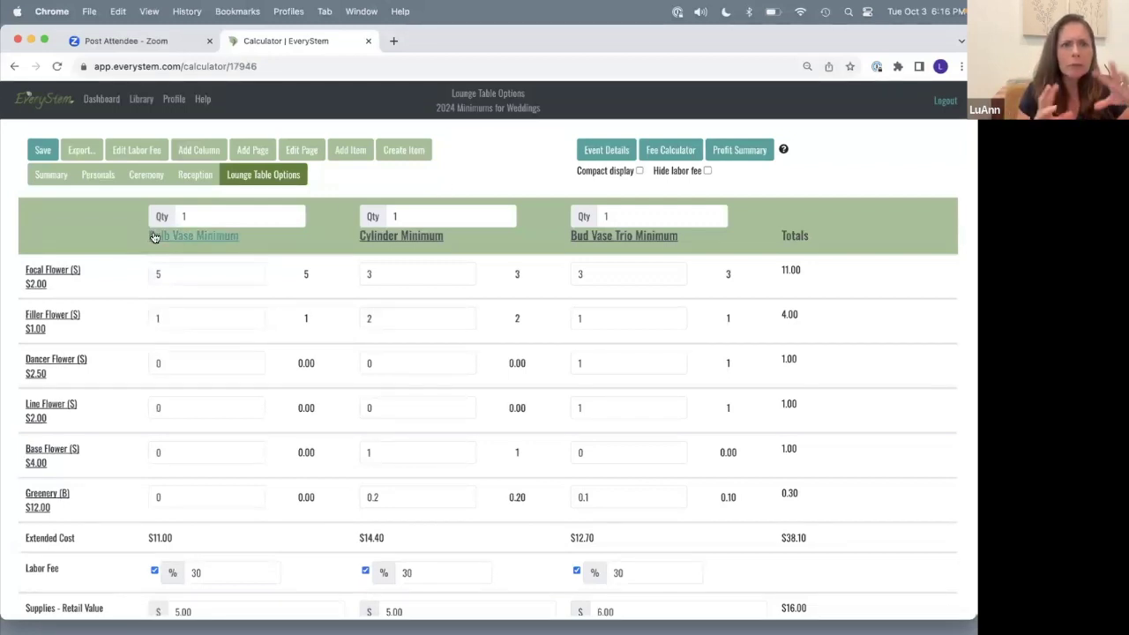
scroll(411, 161, down, 1)
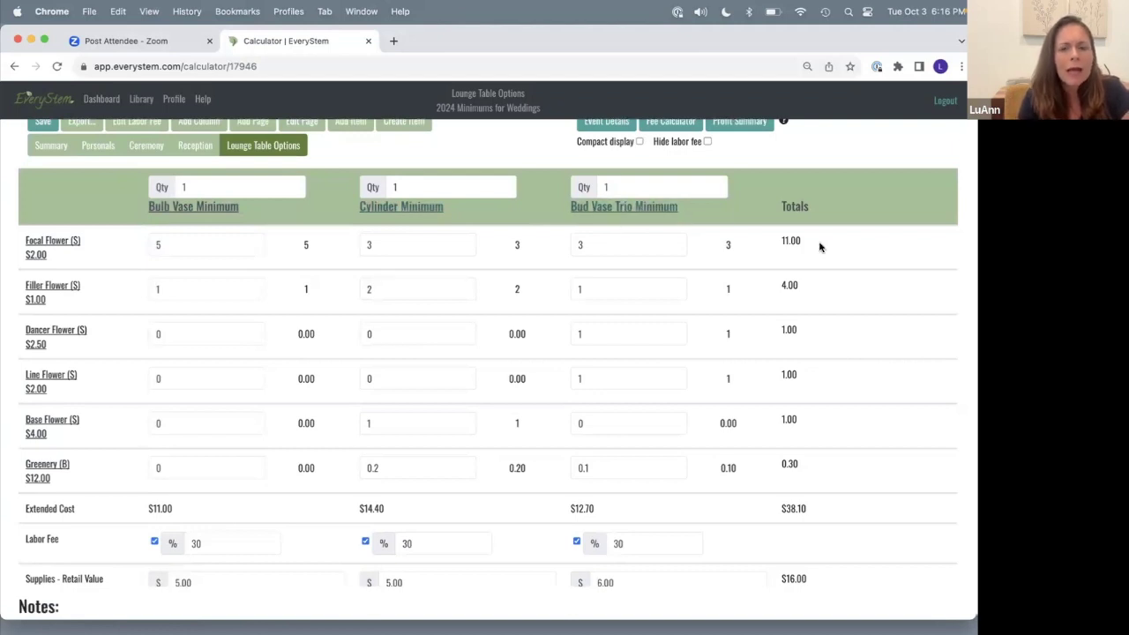
scroll(819, 247, down, 3)
scroll(819, 247, down, 5)
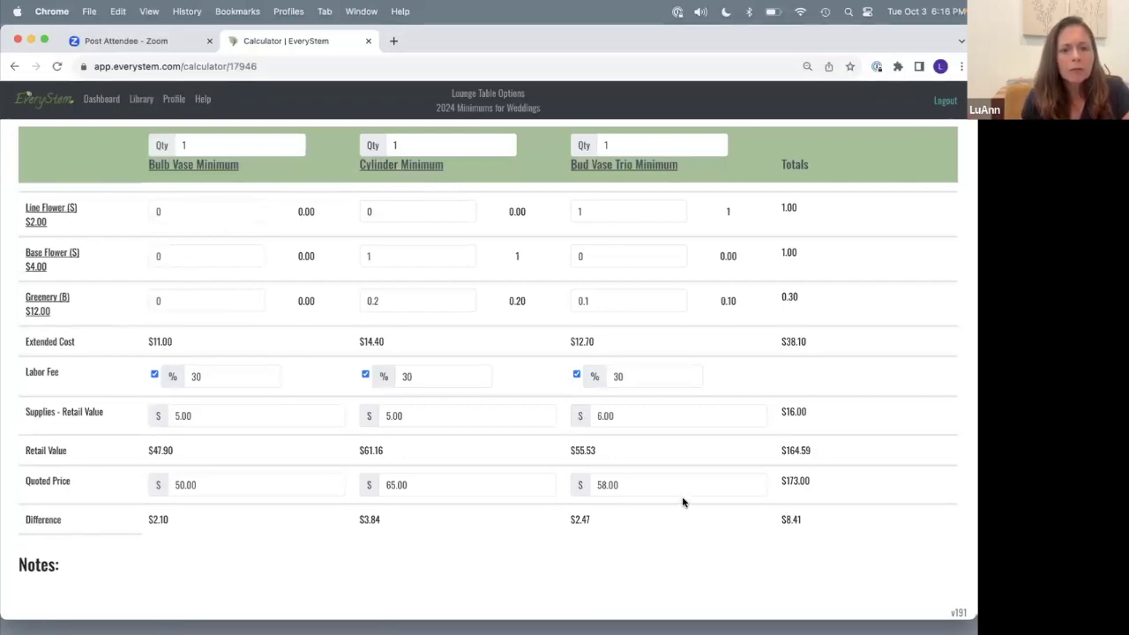
click(419, 485)
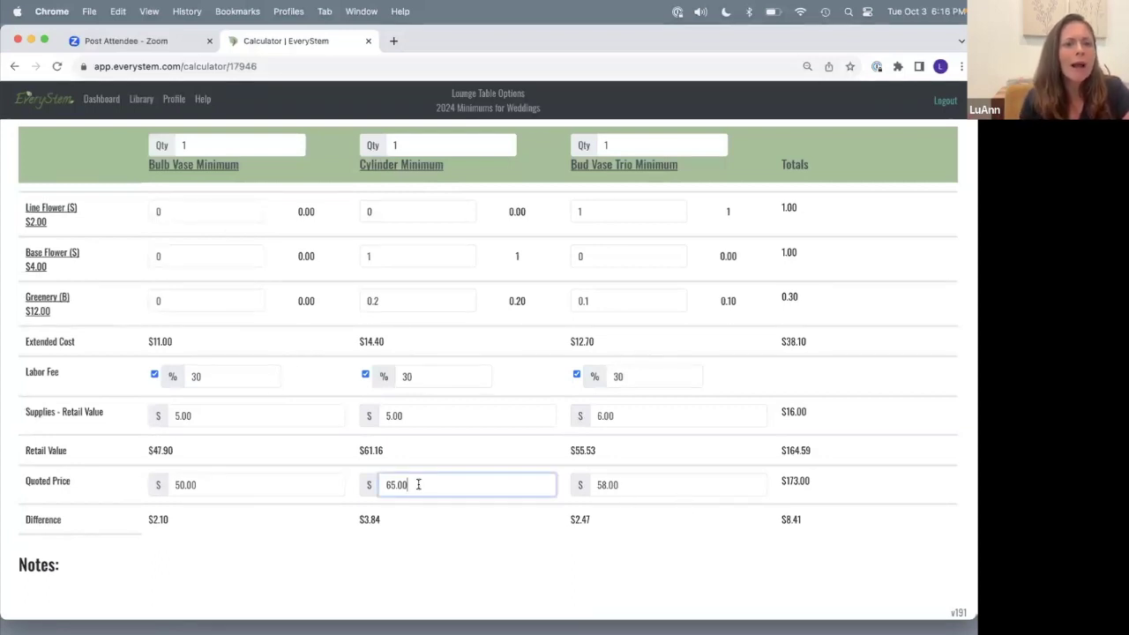
click(627, 484)
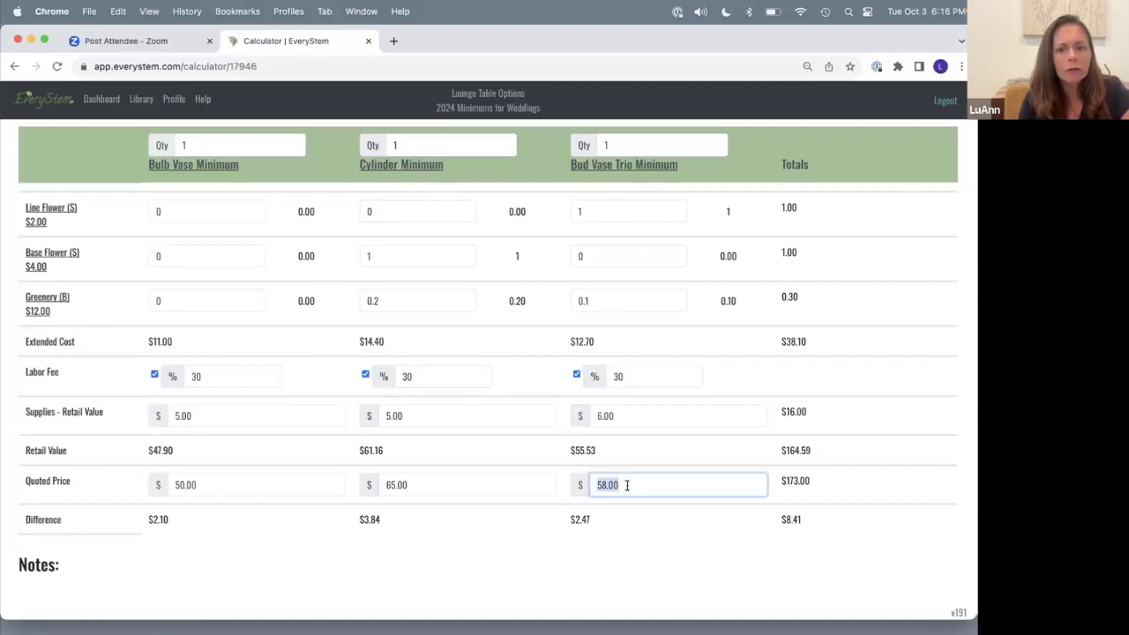
Set the quoted prices of both the Bud Vase Trio Minimum and the Bulb Vase Minimum to 65.
text(65)
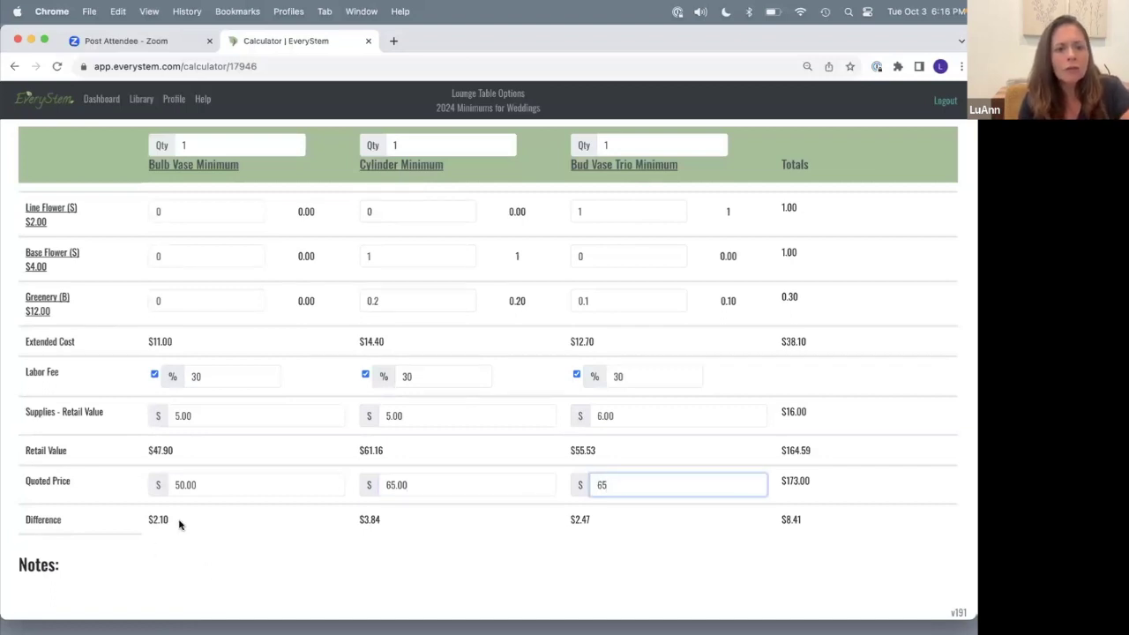
click(209, 484)
drag(209, 484, 144, 486)
text(6)
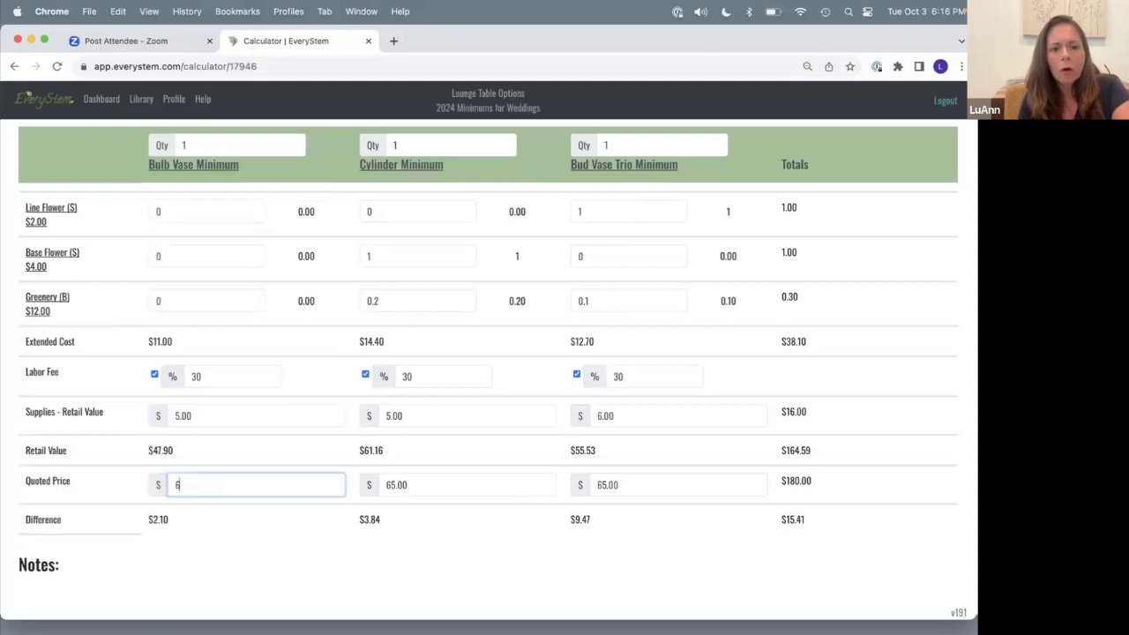
text(5)
click(155, 564)
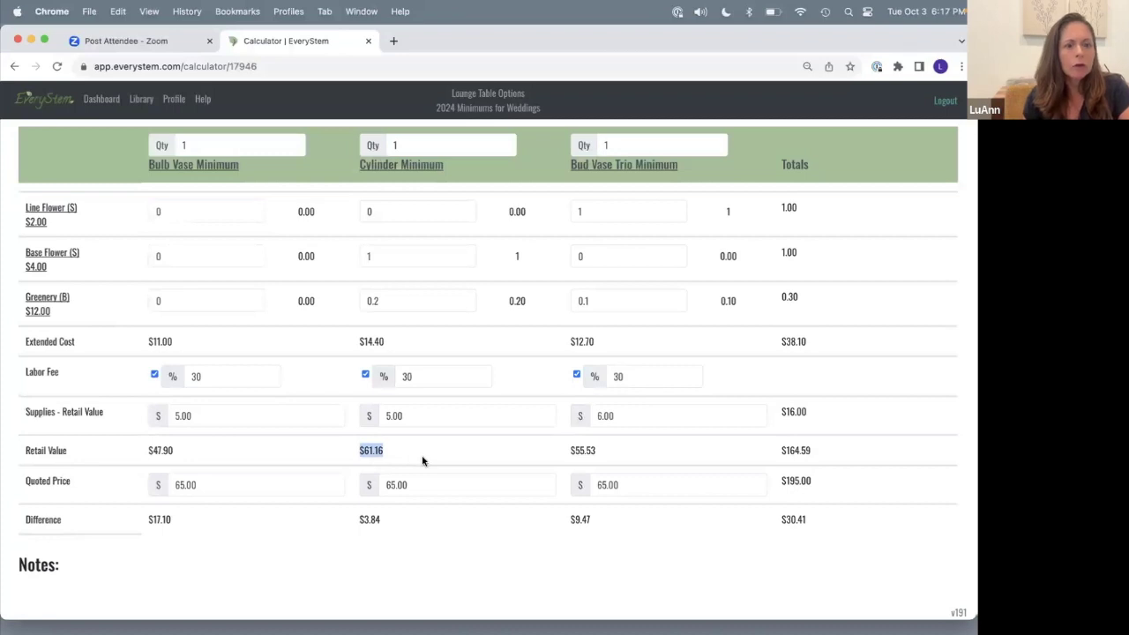
Compare the retail values of the bulb vase and cylinder minimums and review the flower quantities on the Lounge Table Options page.
click(360, 450)
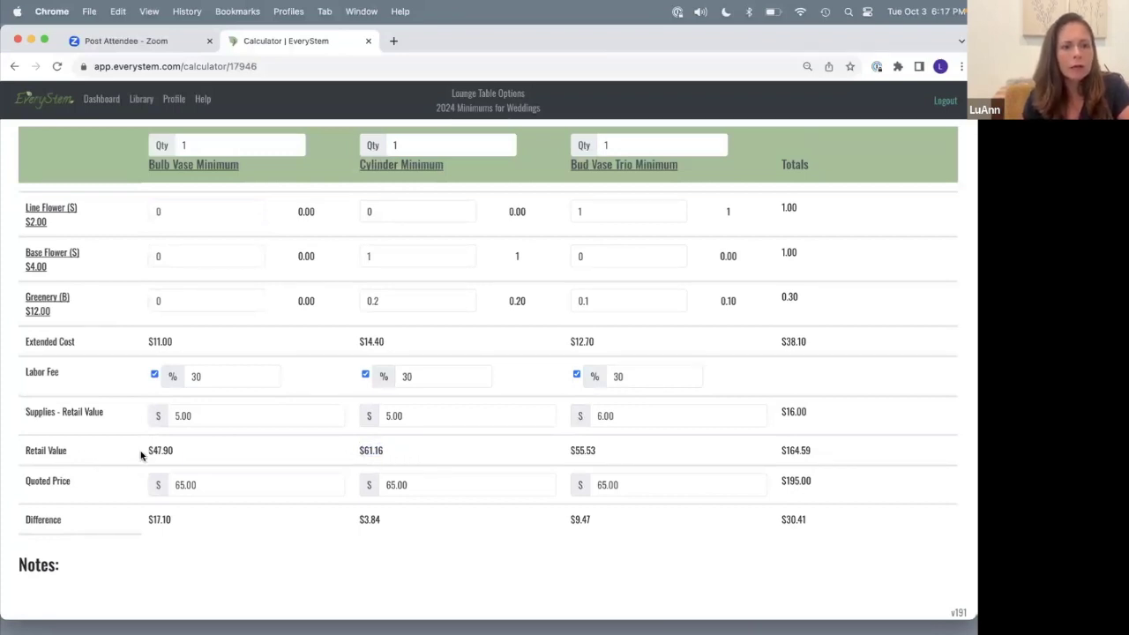
double_click(170, 449)
drag(360, 450, 404, 454)
click(404, 453)
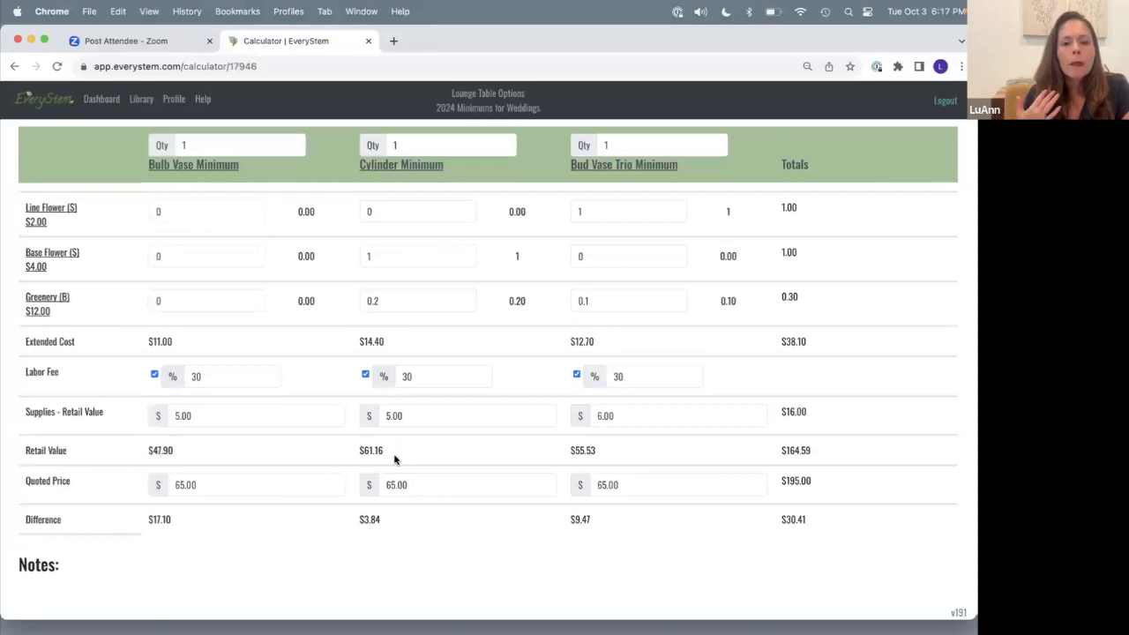
drag(356, 449, 399, 453)
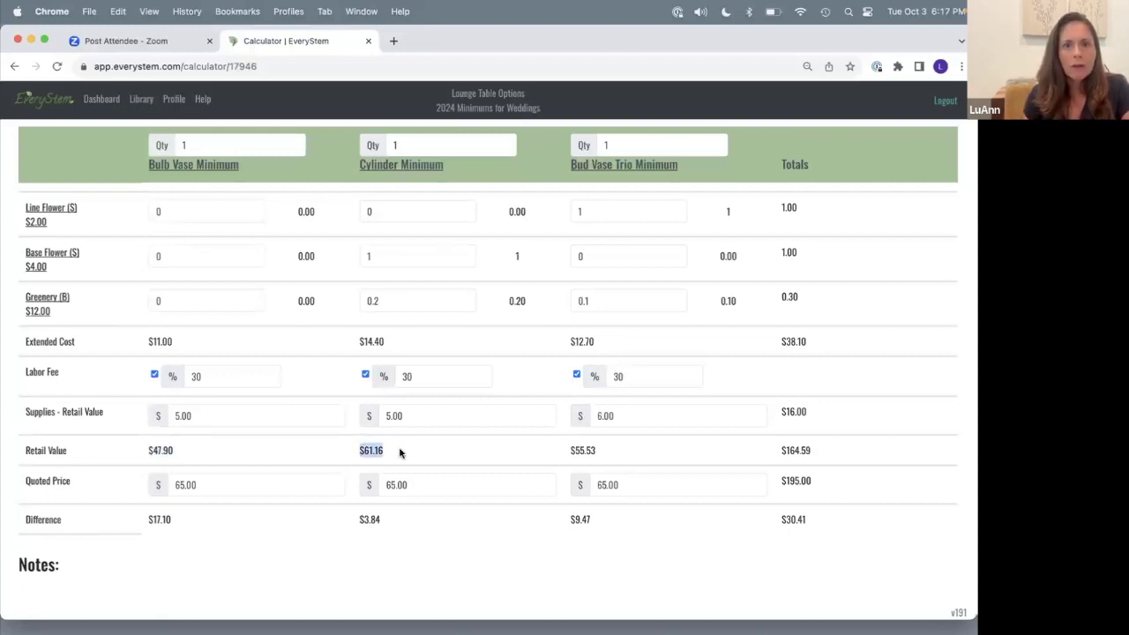
click(399, 452)
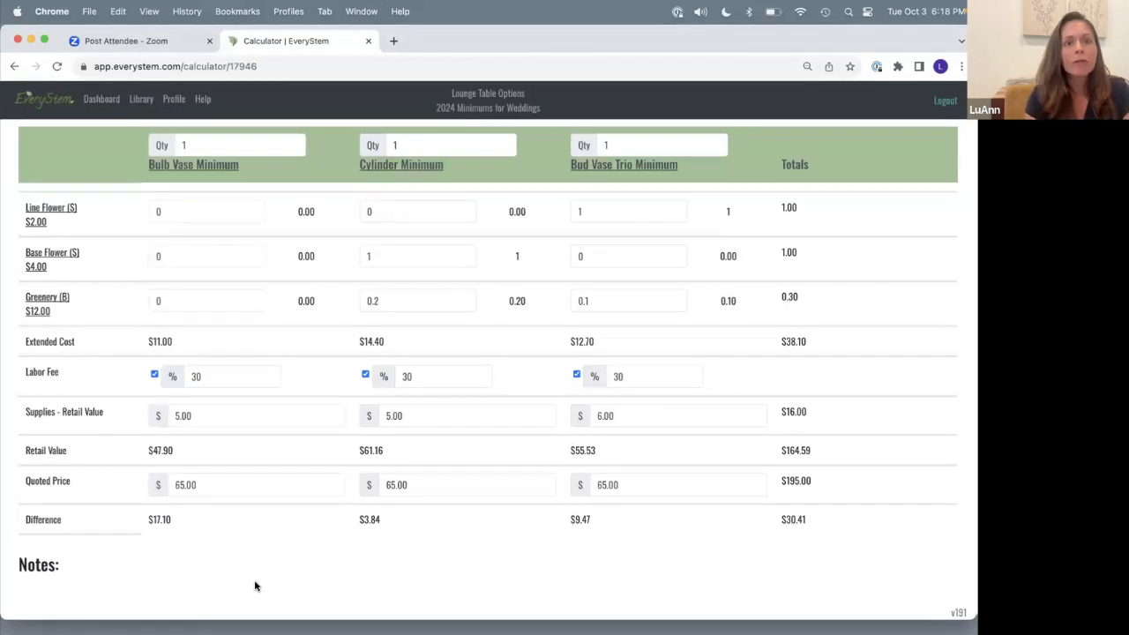
scroll(306, 485, up, 5)
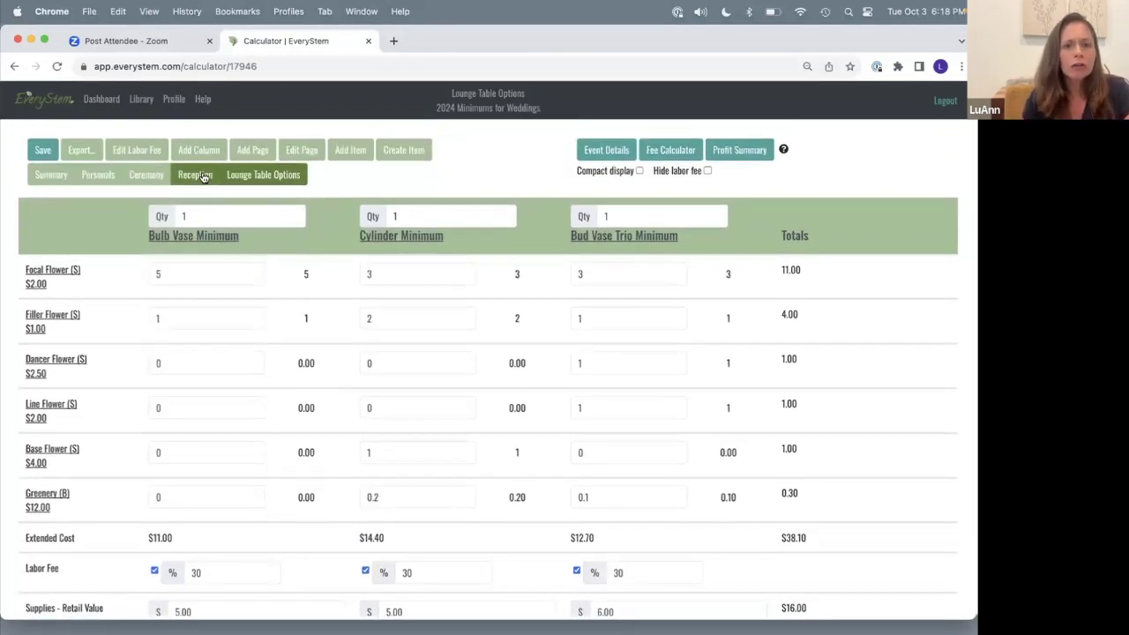
scroll(217, 335, down, 1)
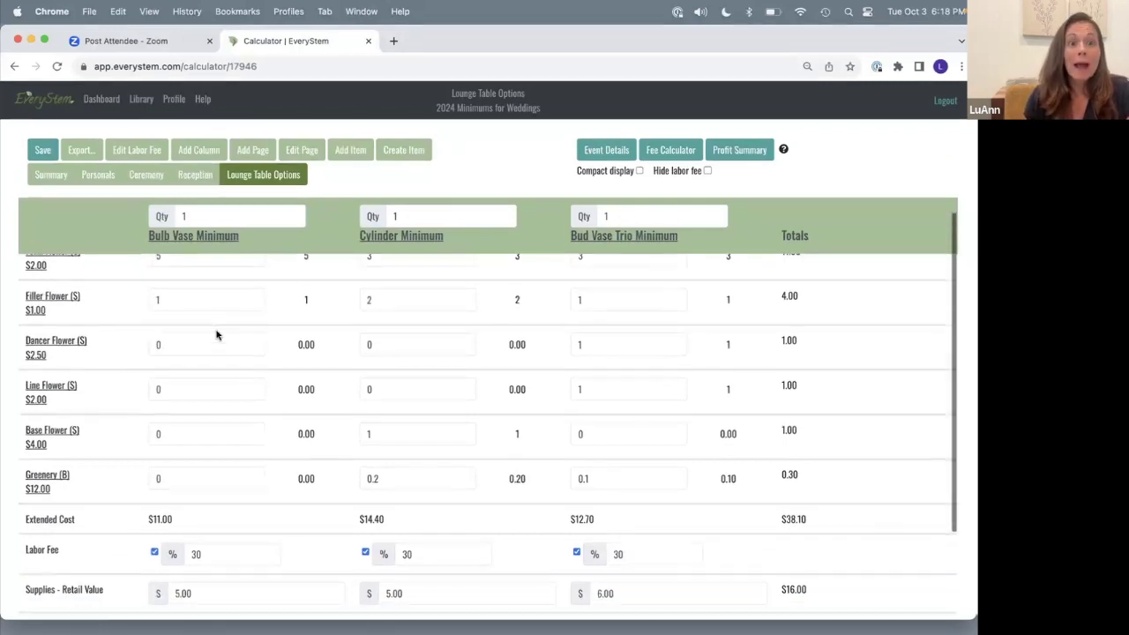
scroll(216, 334, down, 5)
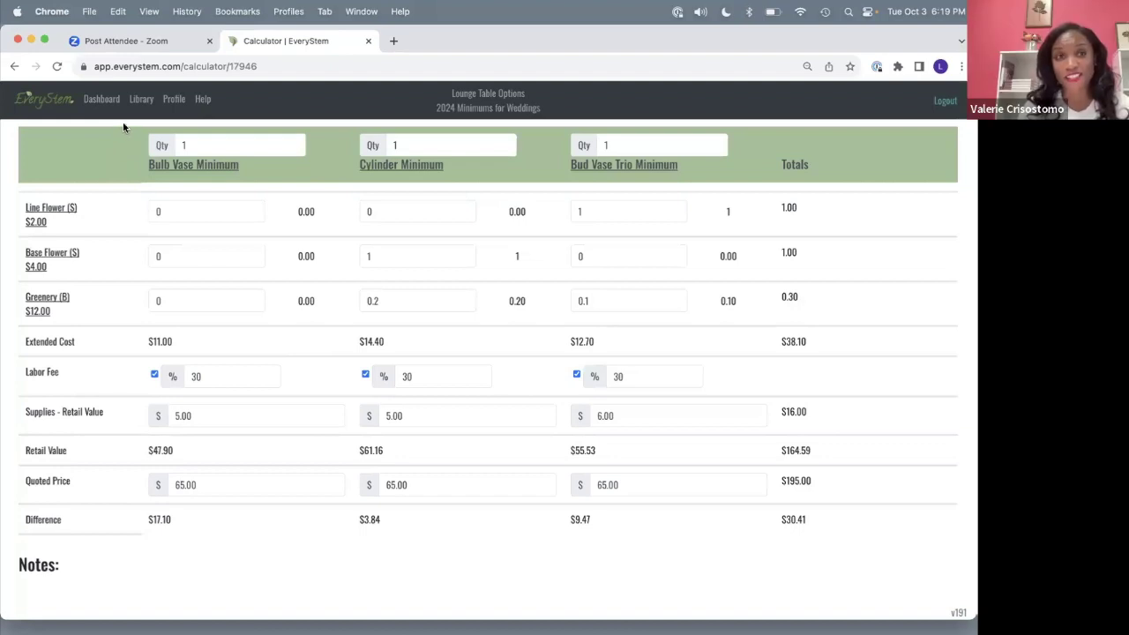
scroll(198, 268, up, 3)
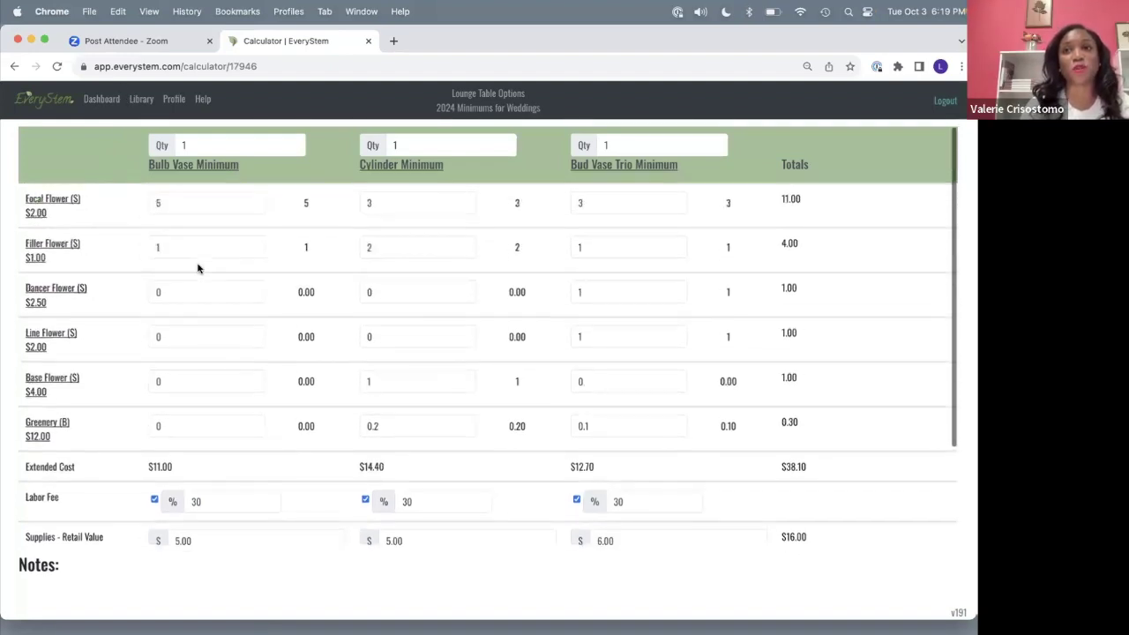
scroll(198, 268, up, 2)
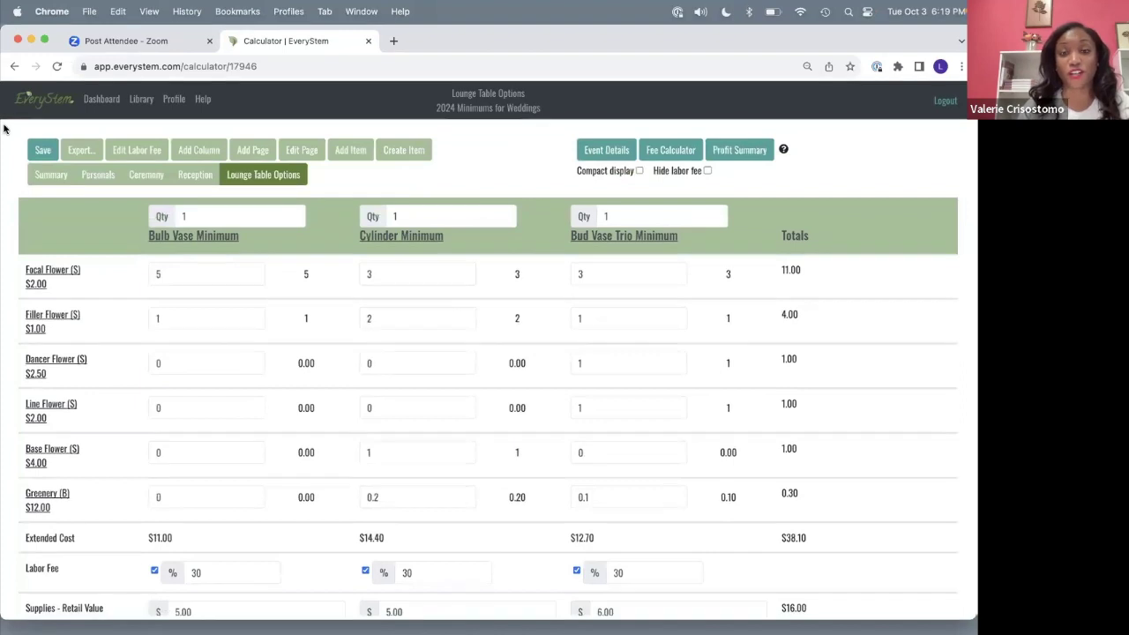
Open the Allan House full wedding event and view its event details and profit summary.
click(95, 101)
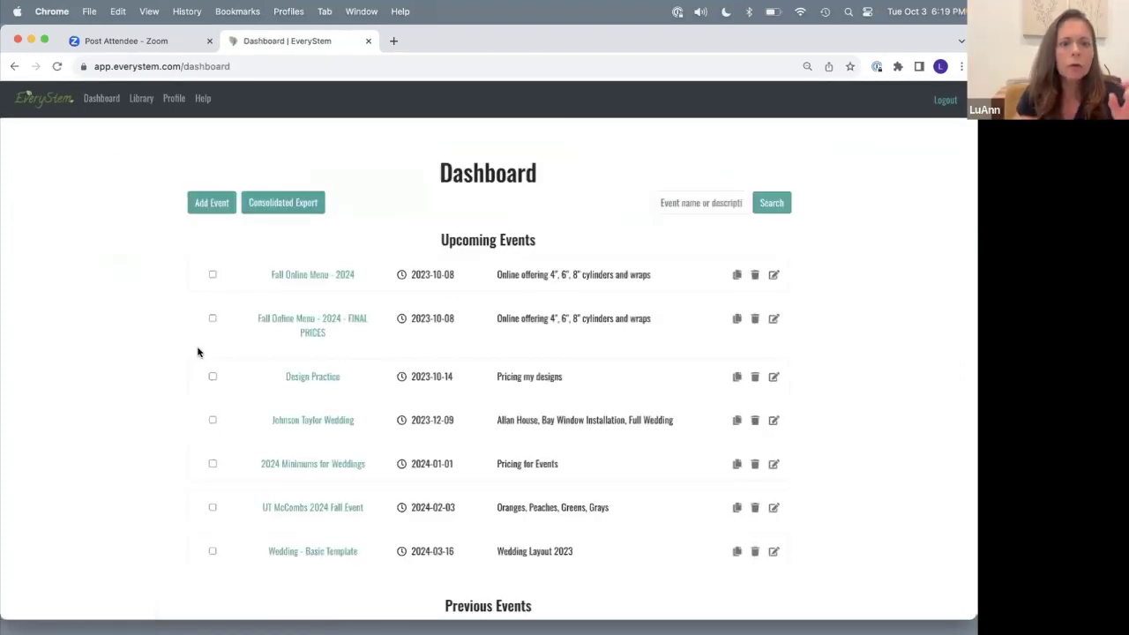
click(288, 423)
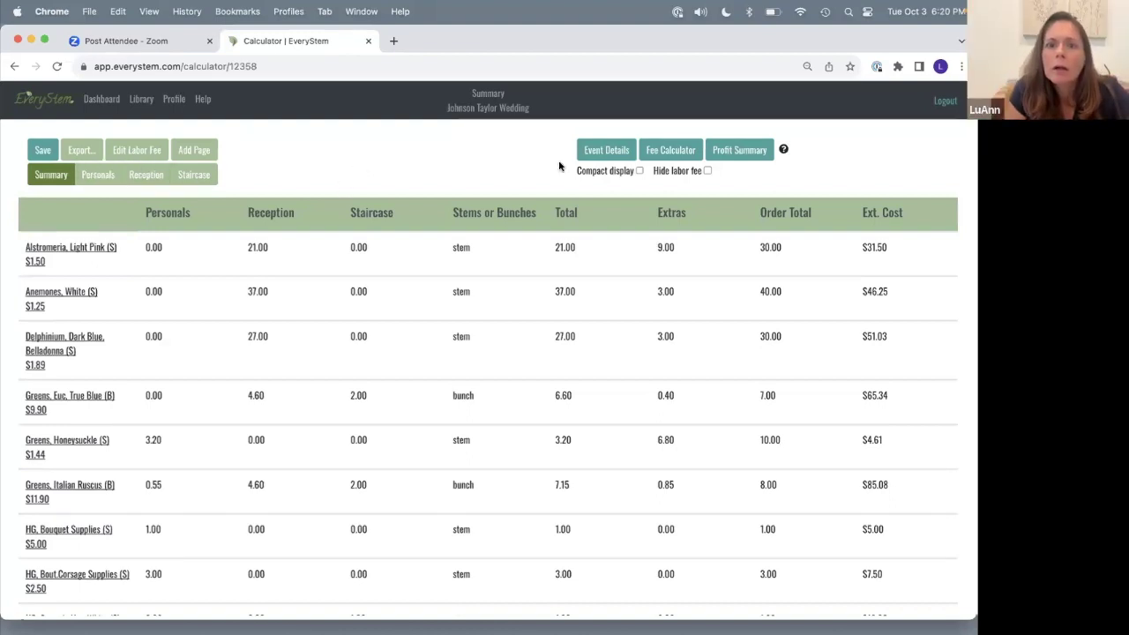
click(612, 150)
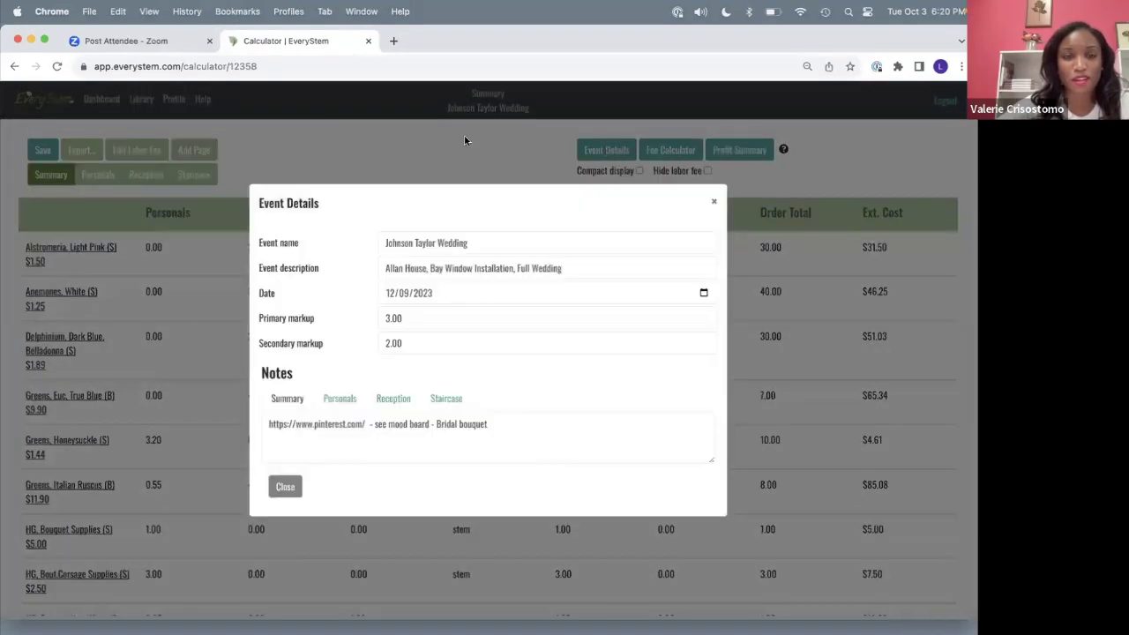
click(715, 201)
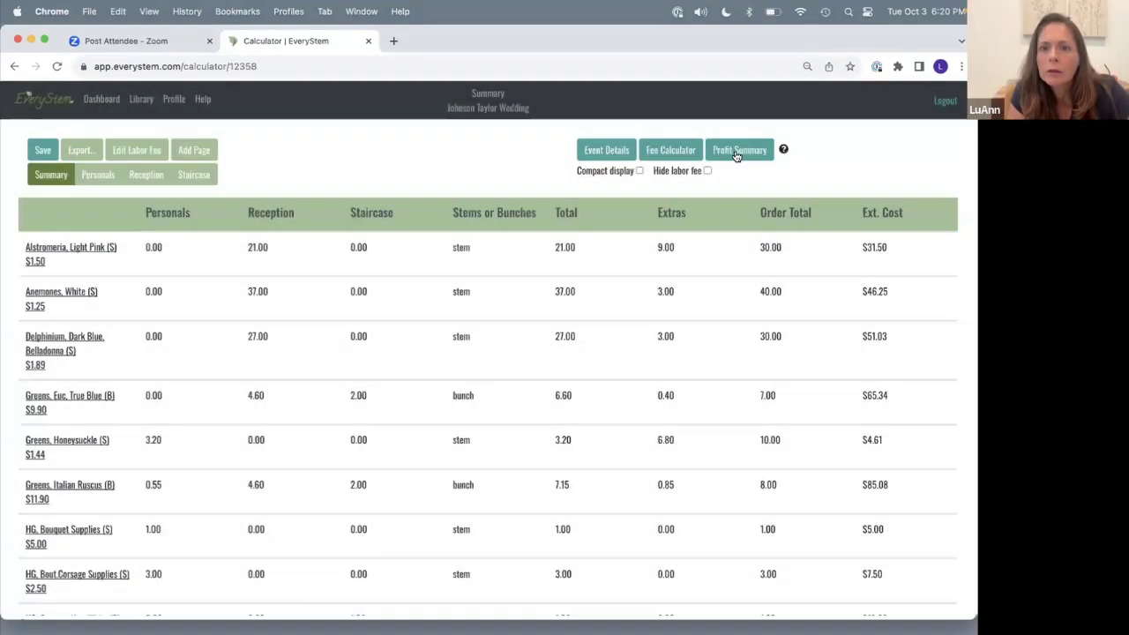
click(736, 154)
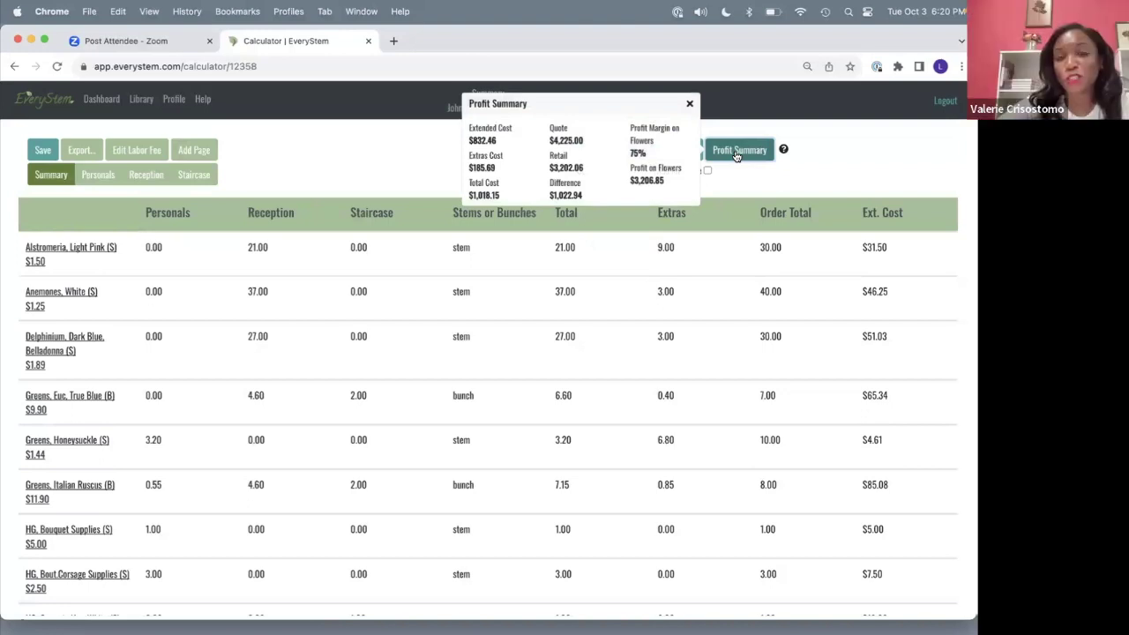
click(689, 104)
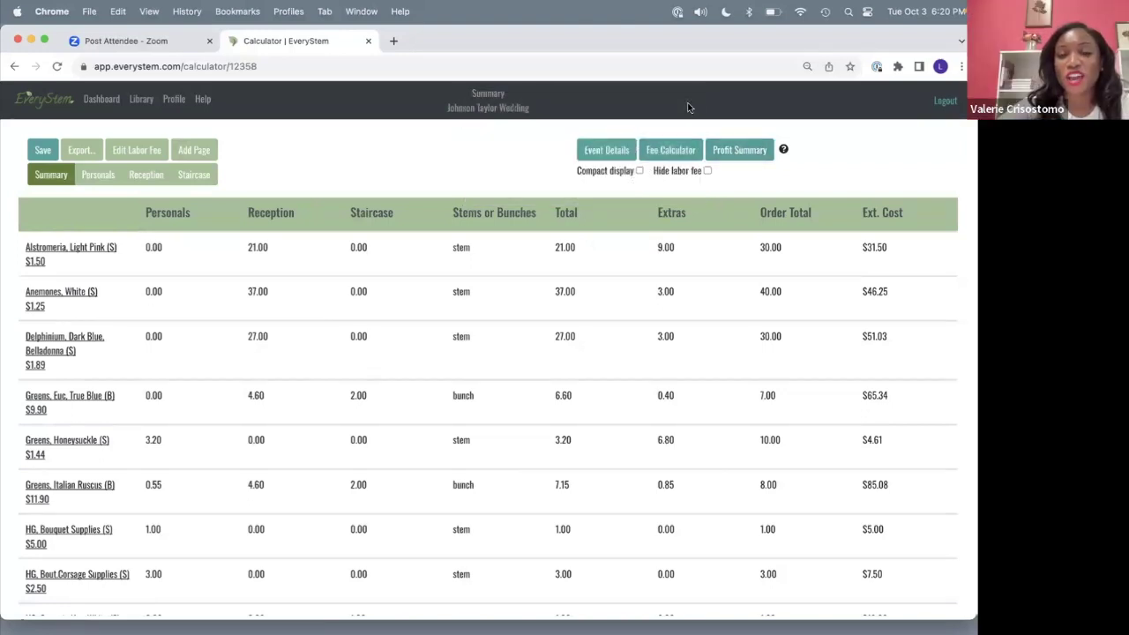
Review the wedding's Summary page, from the item order rows to the overall cost, quote and profit figures.
scroll(401, 171, down, 5)
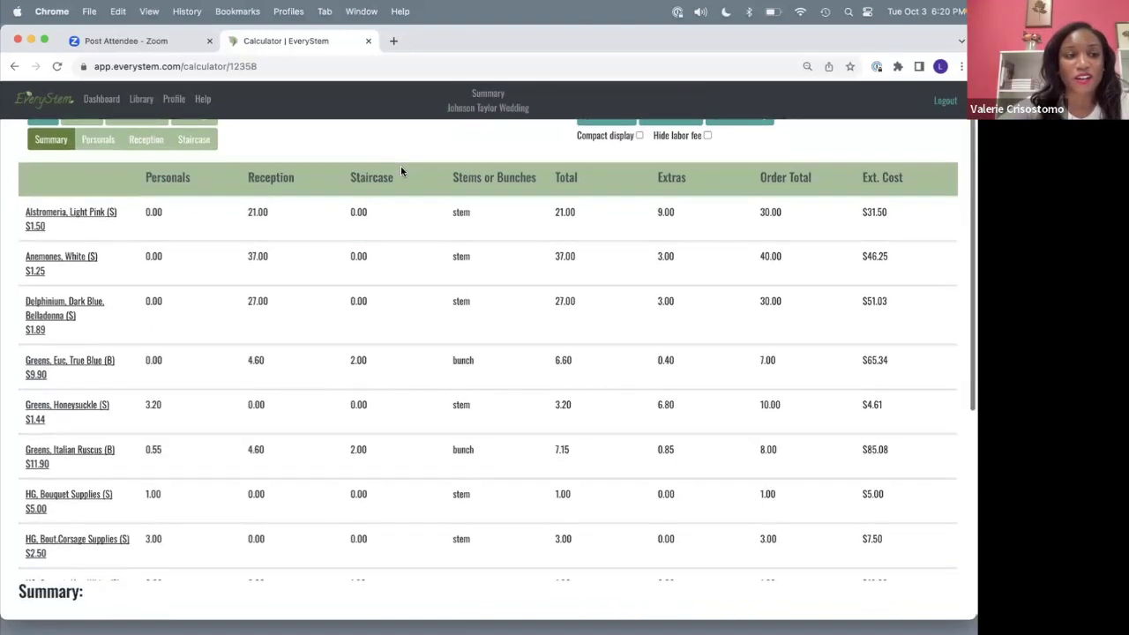
scroll(402, 172, down, 3)
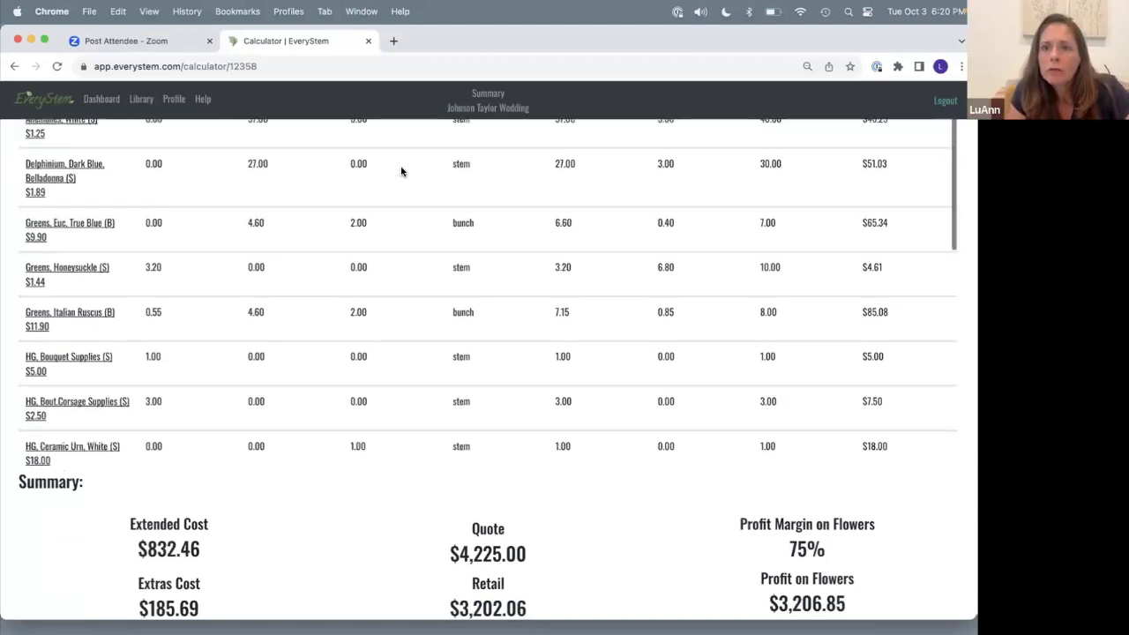
scroll(401, 168, up, 5)
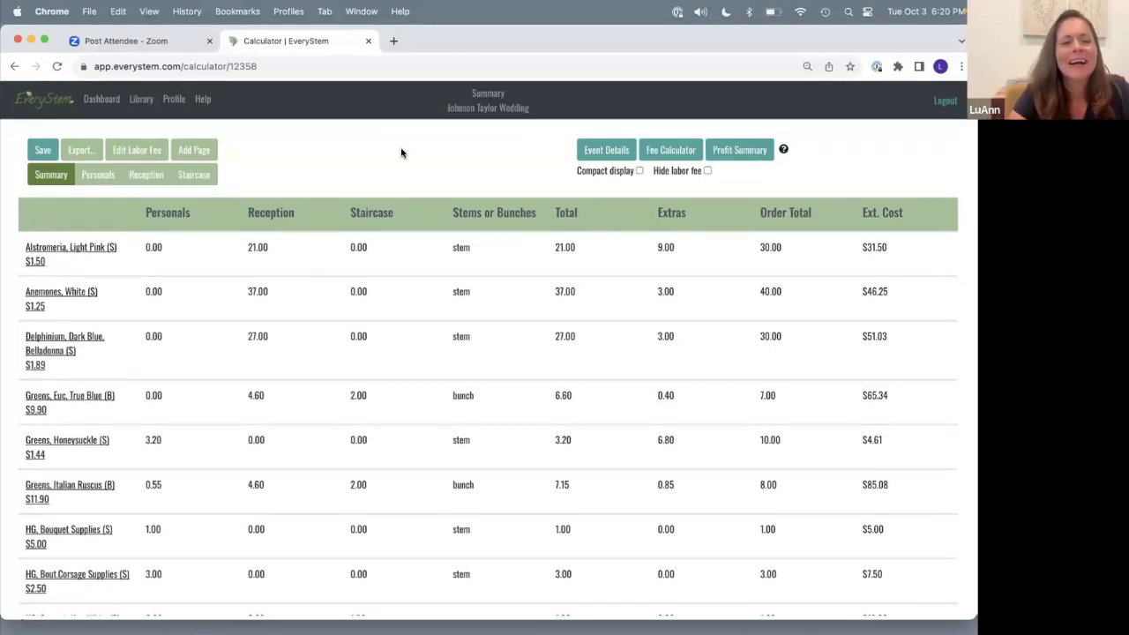
On the Personals page, examine the price differences for the bridal bouquet, groom bout and mothers' corsages, plus the corsages' retail value and quoted price.
click(99, 178)
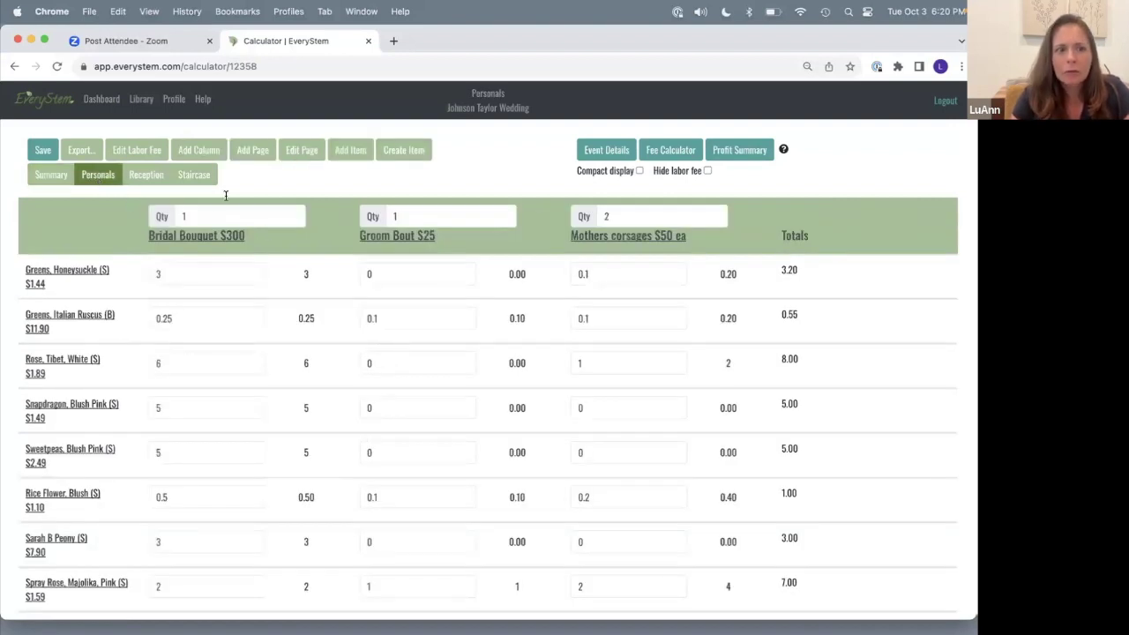
scroll(205, 268, down, 3)
scroll(206, 267, down, 5)
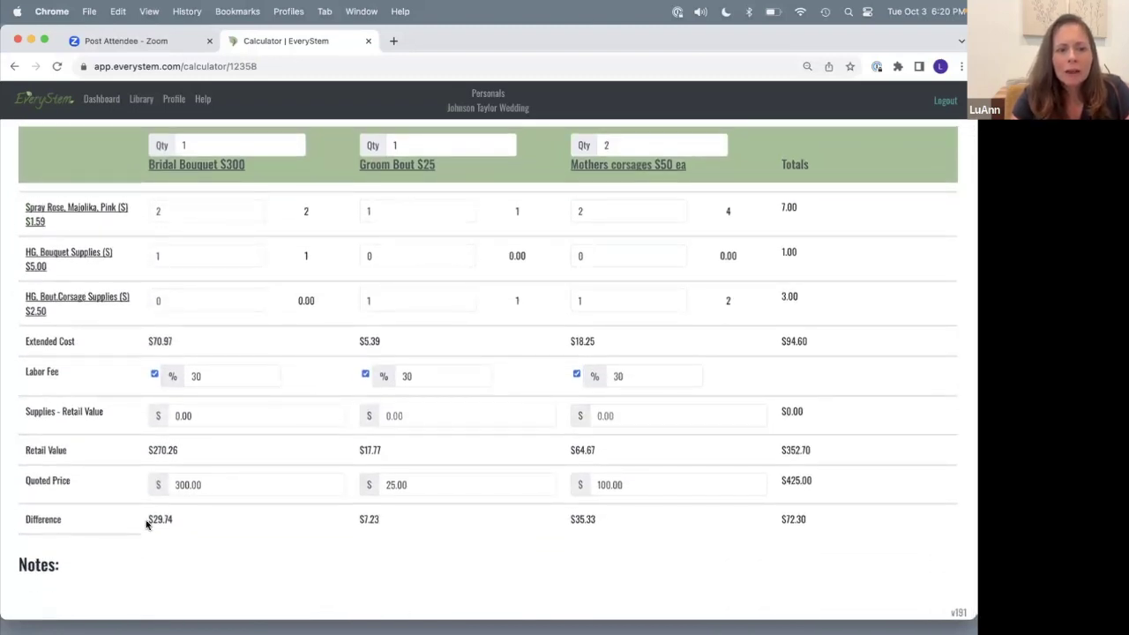
drag(146, 521, 180, 524)
drag(355, 522, 396, 524)
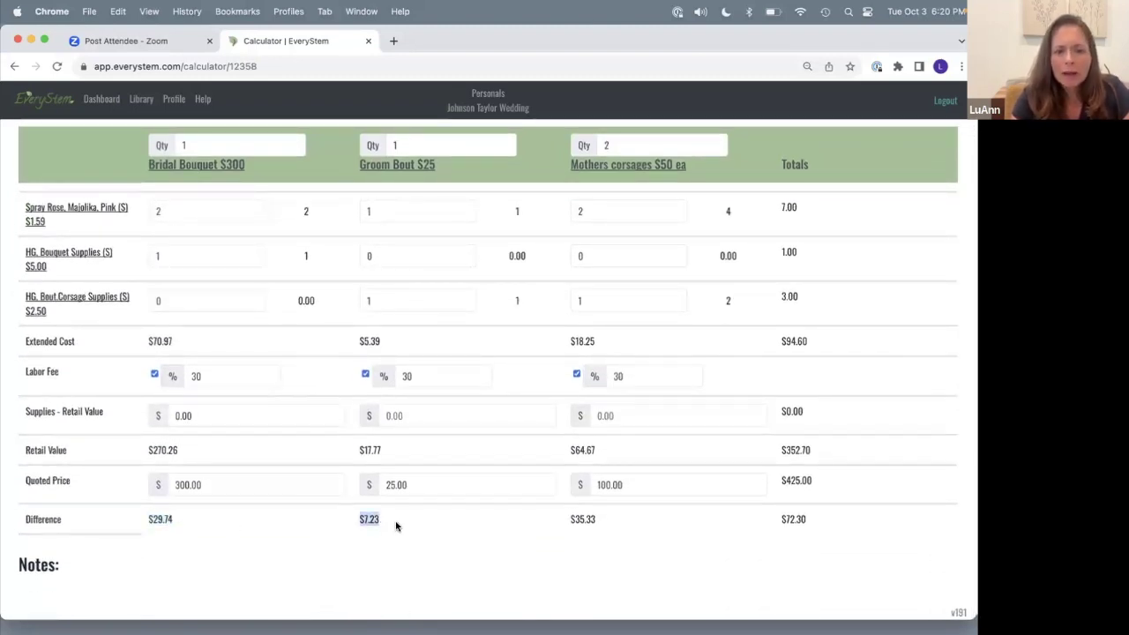
drag(562, 523, 597, 524)
click(615, 530)
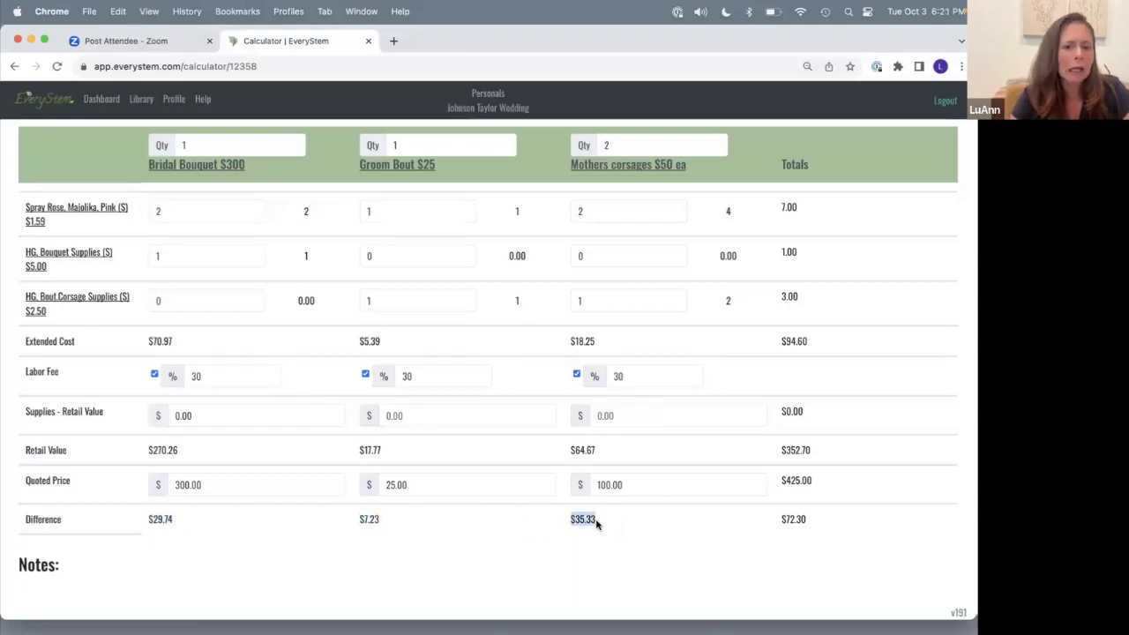
click(595, 524)
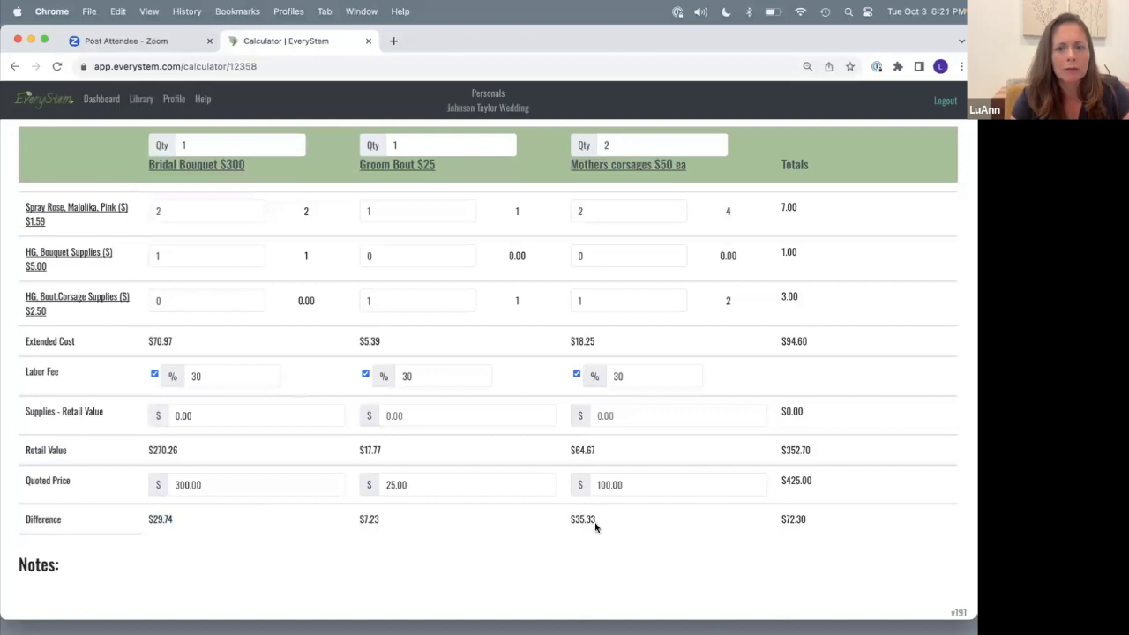
drag(561, 455, 615, 454)
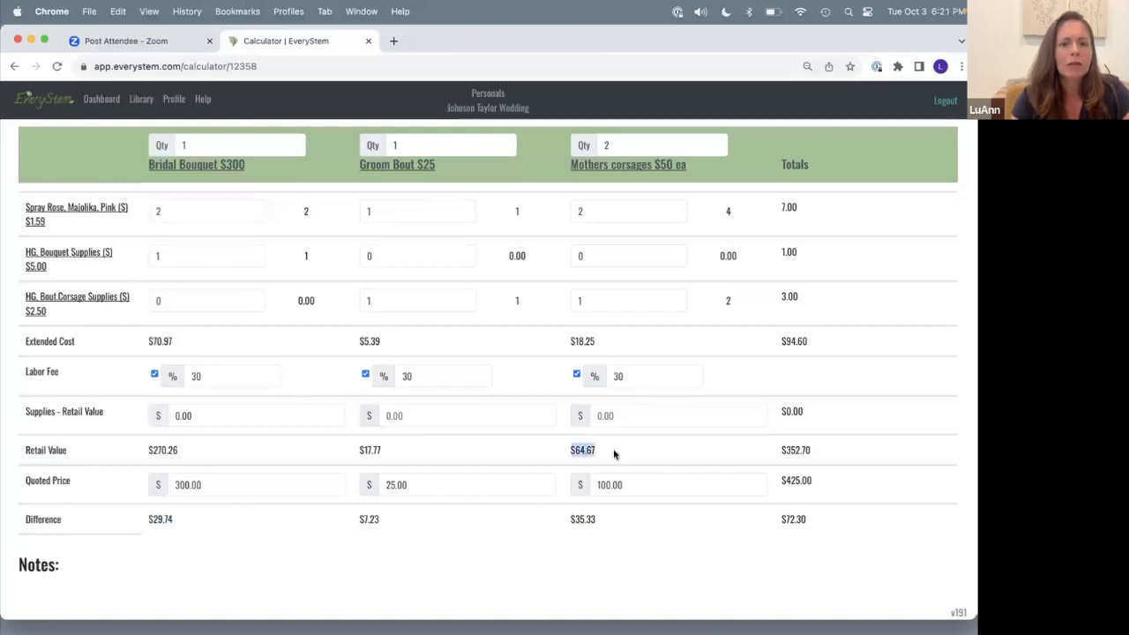
click(638, 484)
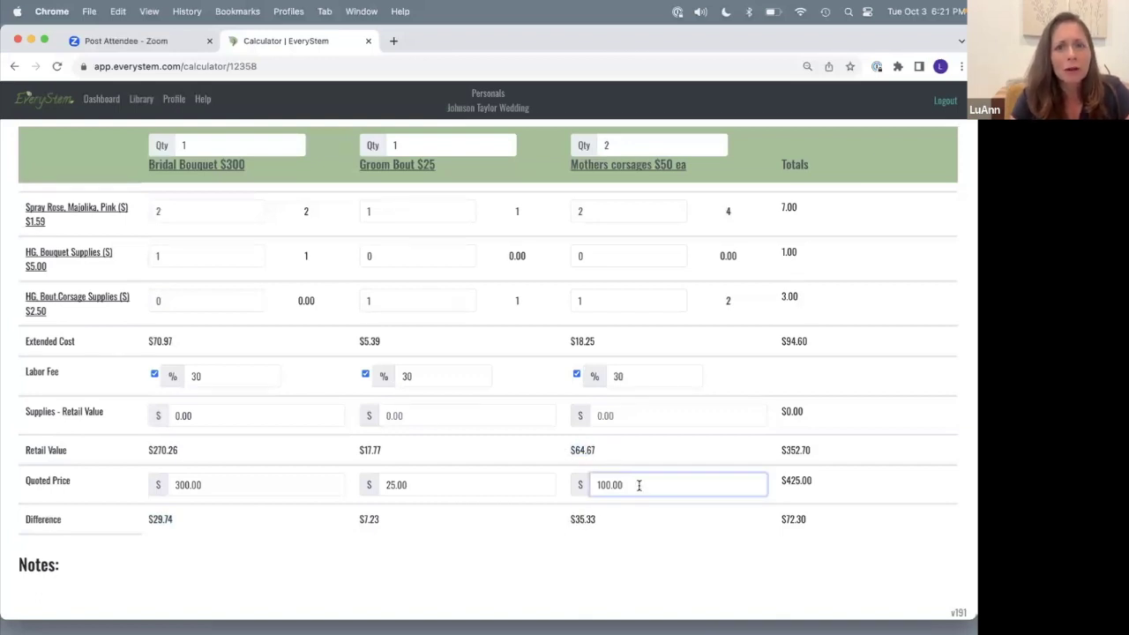
click(578, 574)
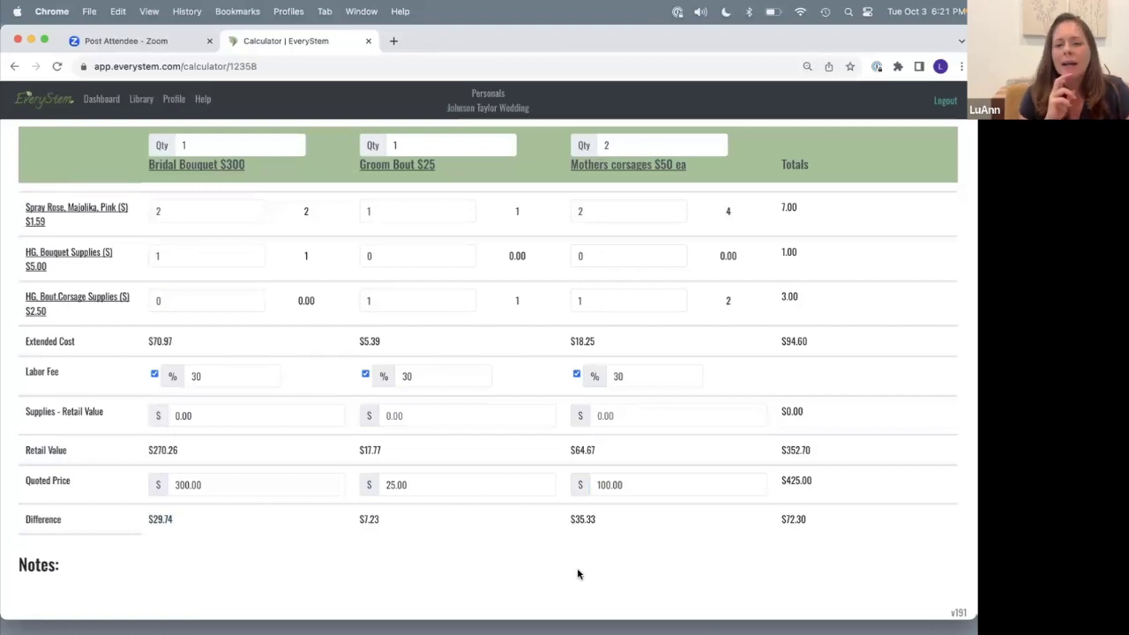
Look over the arrangement columns and flower quantities on the wedding's Reception and Staircase pages.
scroll(578, 575, up, 5)
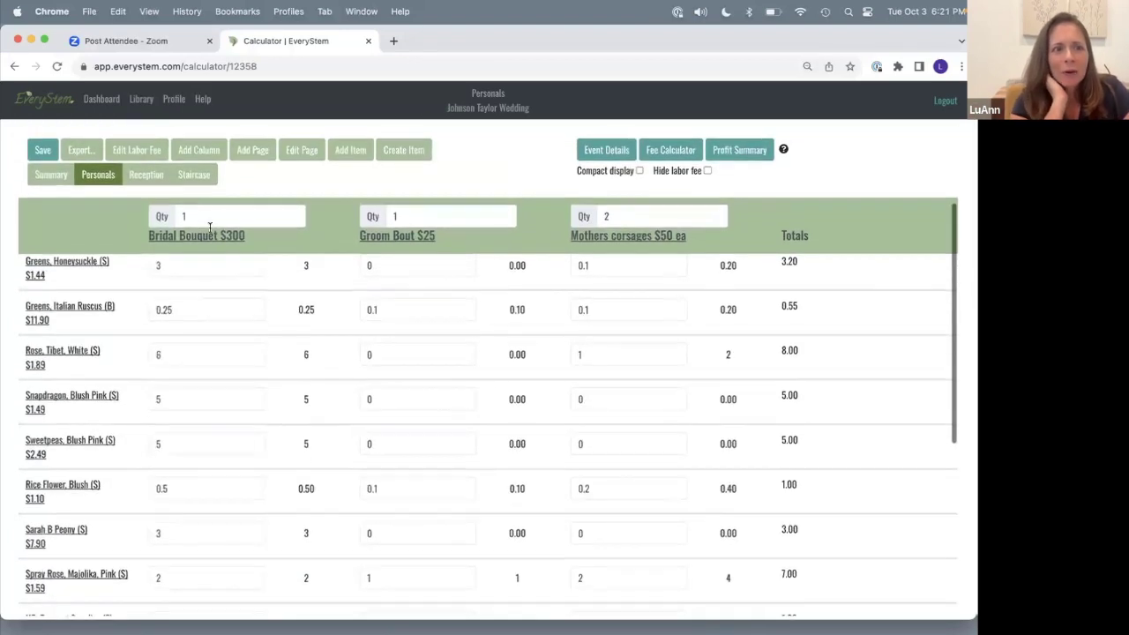
click(146, 177)
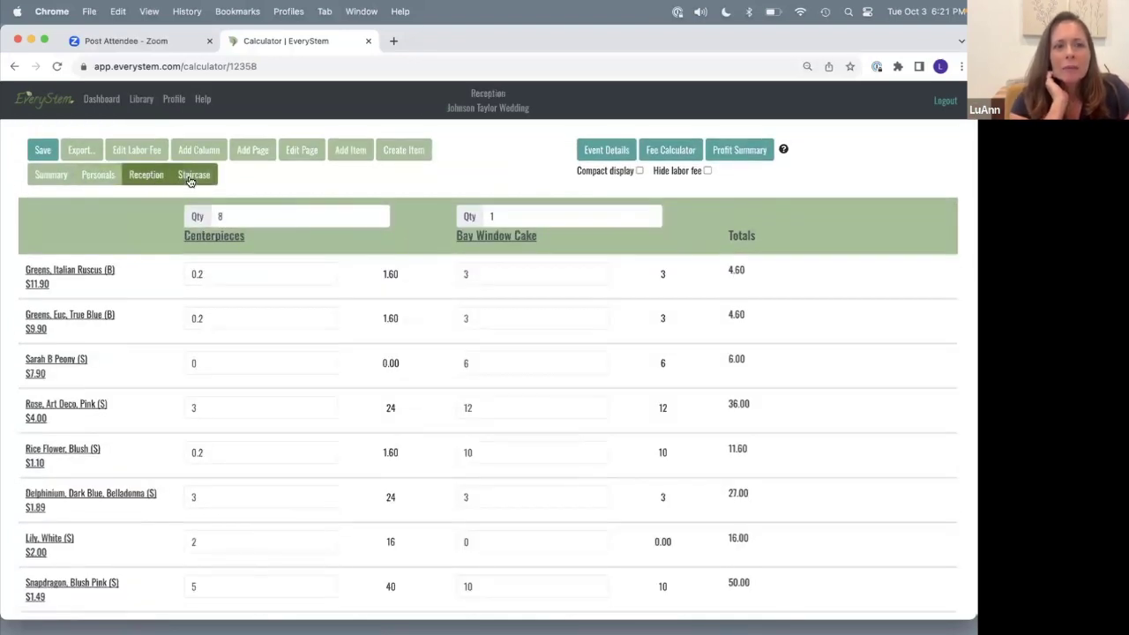
click(191, 179)
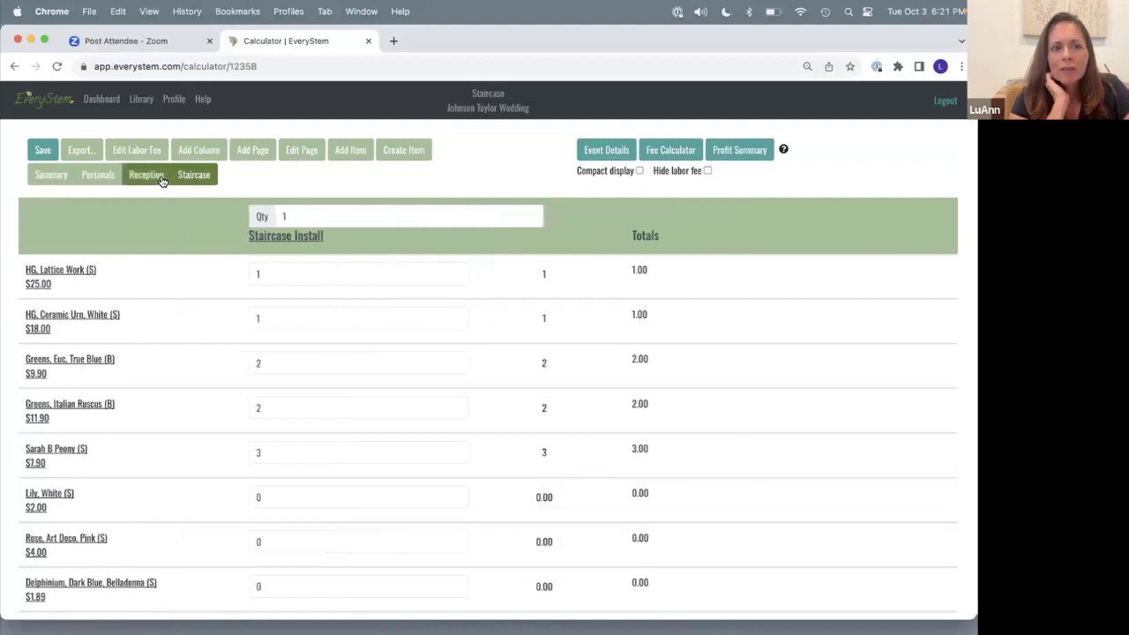
On the wedding's Summary page, examine the Light Pink Alstromeria row's Reception, Total, Extras and Order Total quantities.
click(50, 175)
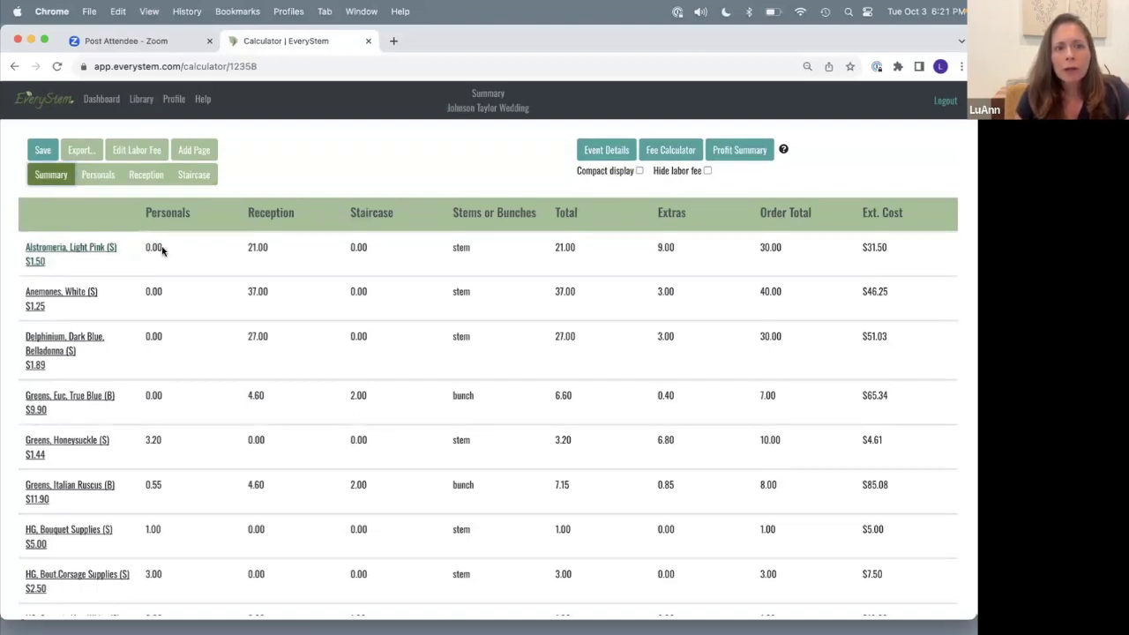
drag(247, 249, 270, 254)
click(294, 254)
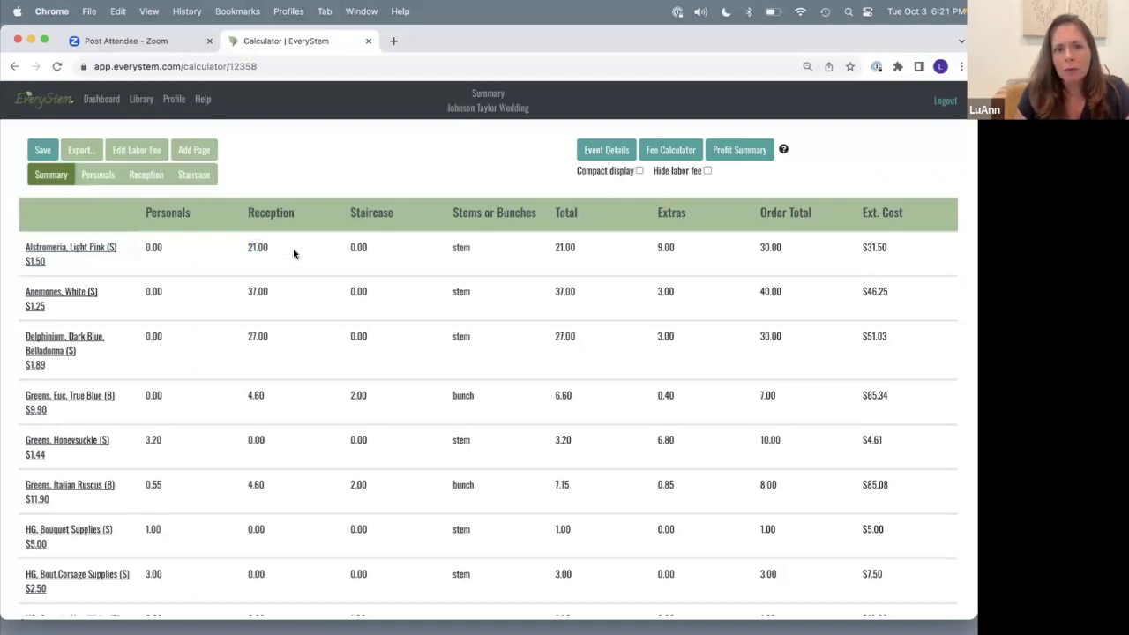
drag(554, 250, 582, 254)
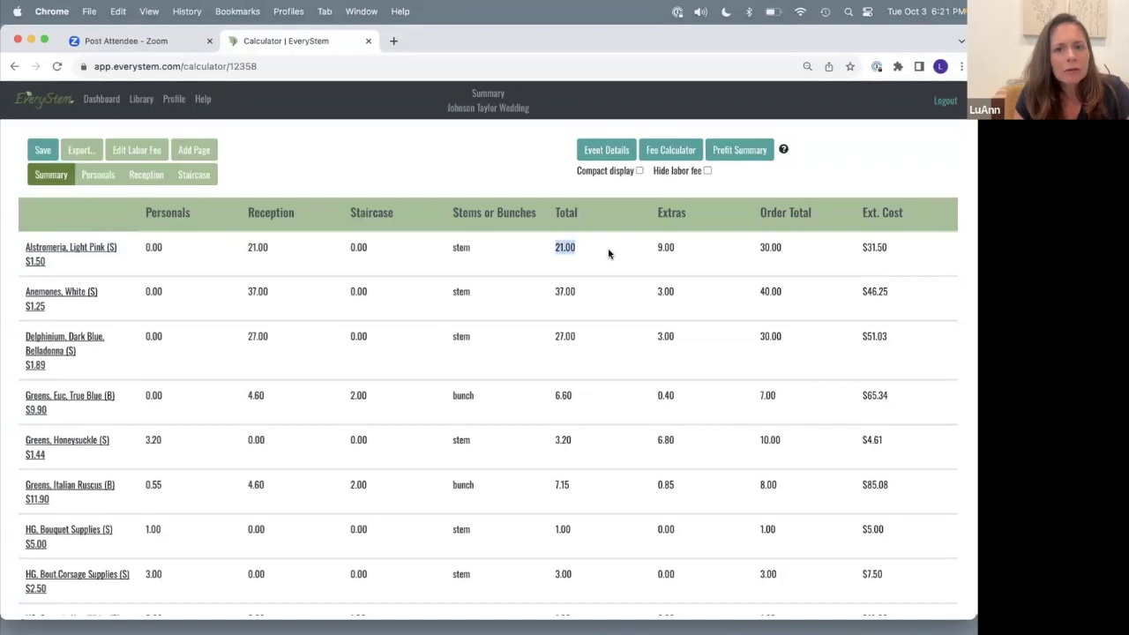
click(609, 254)
drag(658, 249, 681, 254)
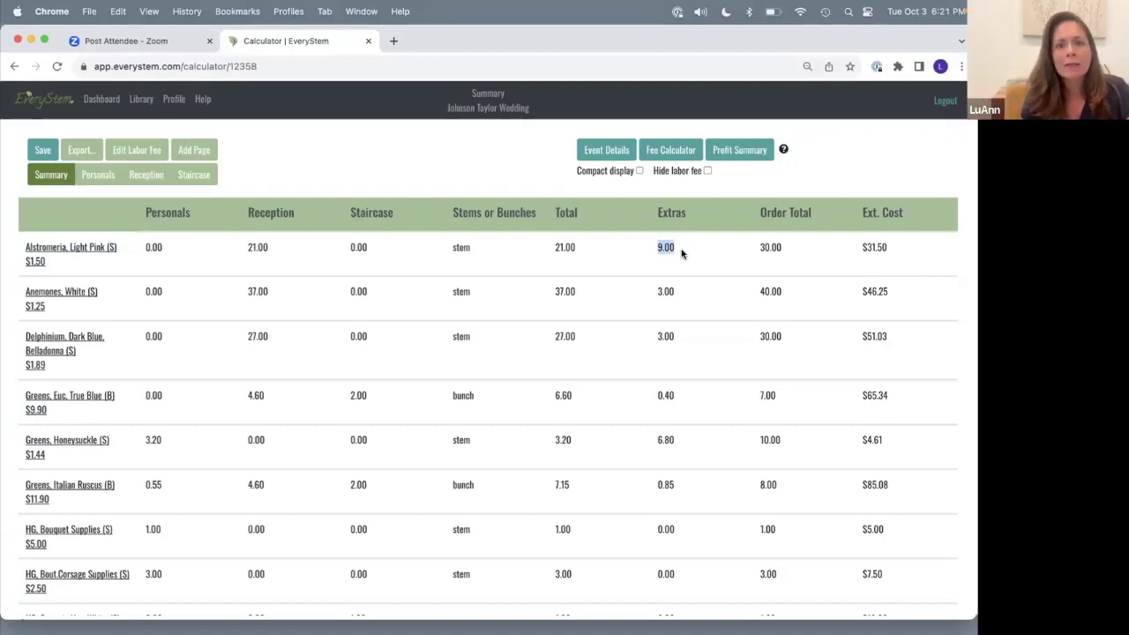
click(756, 218)
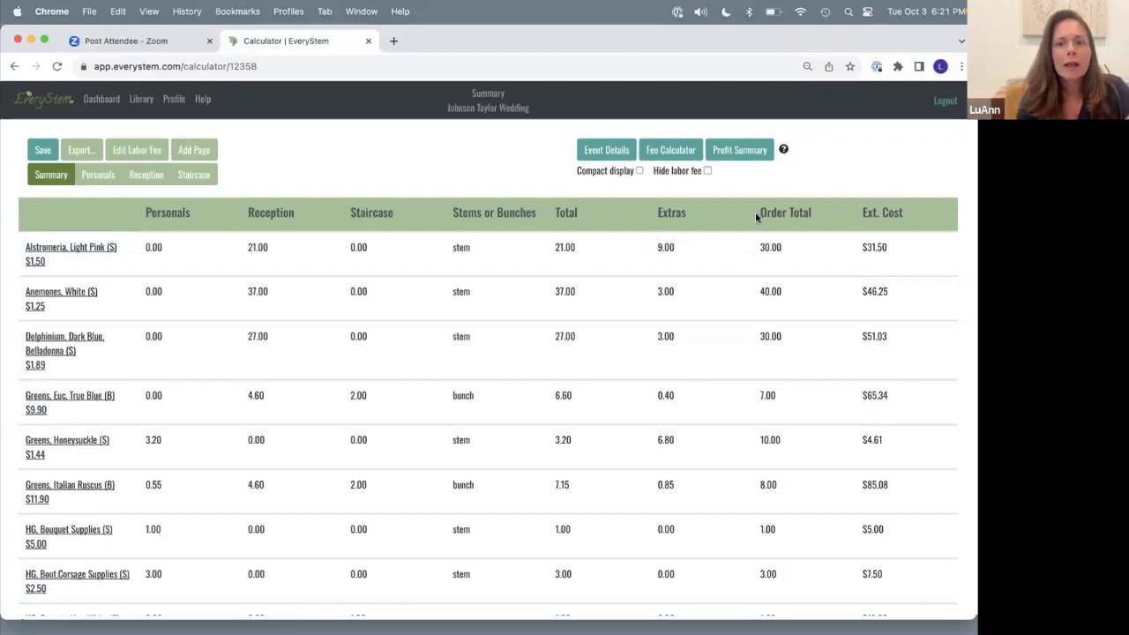
drag(756, 248, 801, 254)
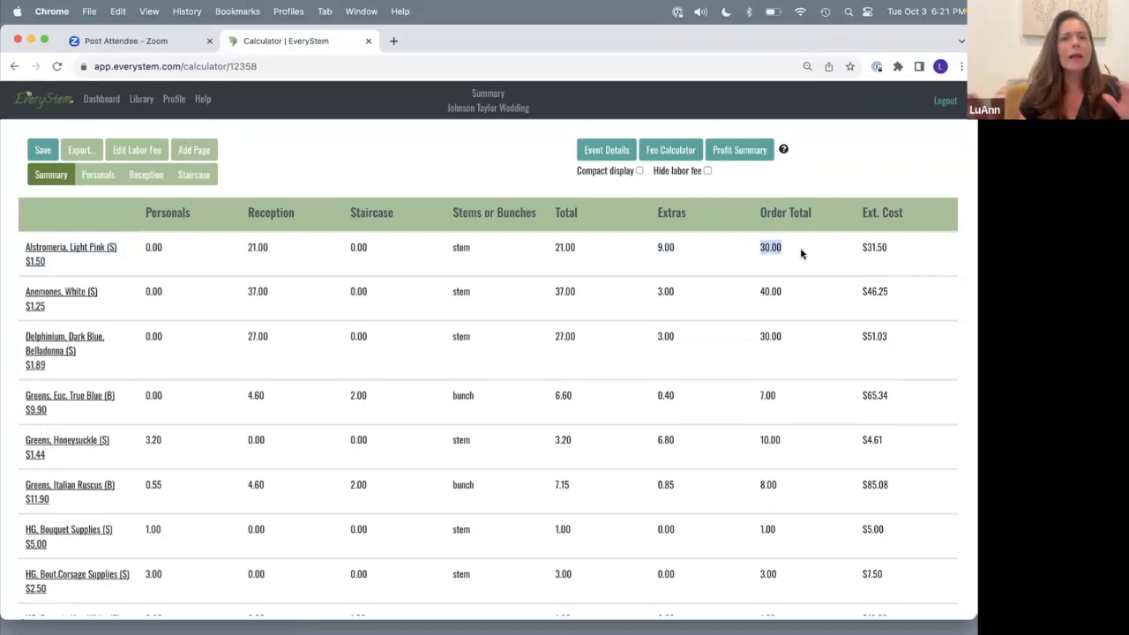
click(801, 254)
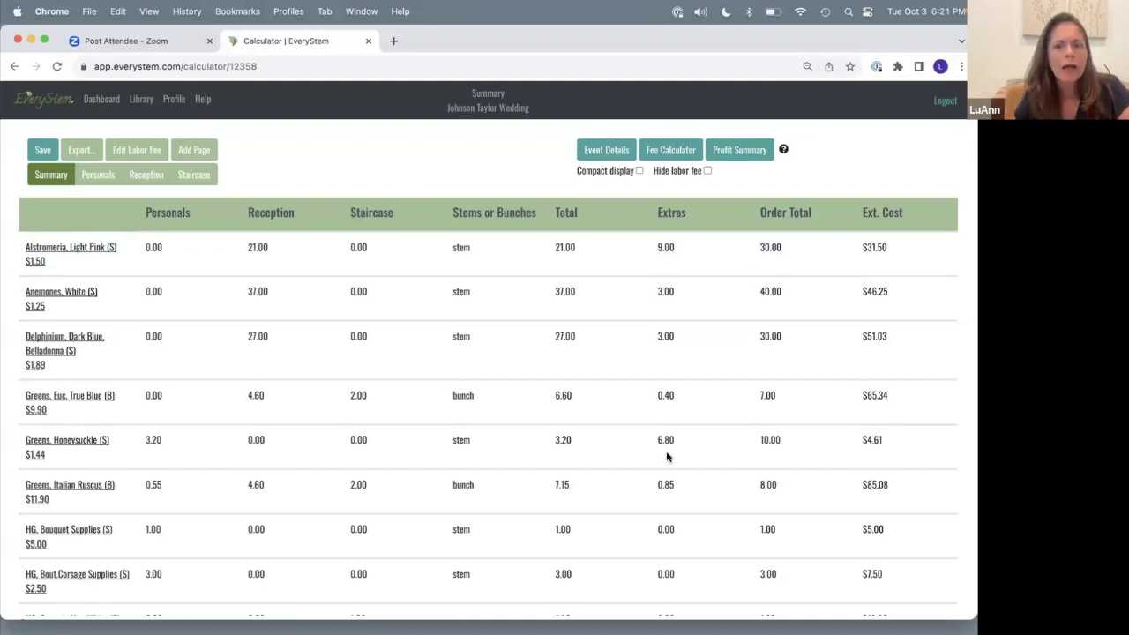
Review the remaining item order rows, plus the wedding's overall quote, total cost and profit margin on flowers.
scroll(668, 454, down, 2)
scroll(668, 454, down, 10)
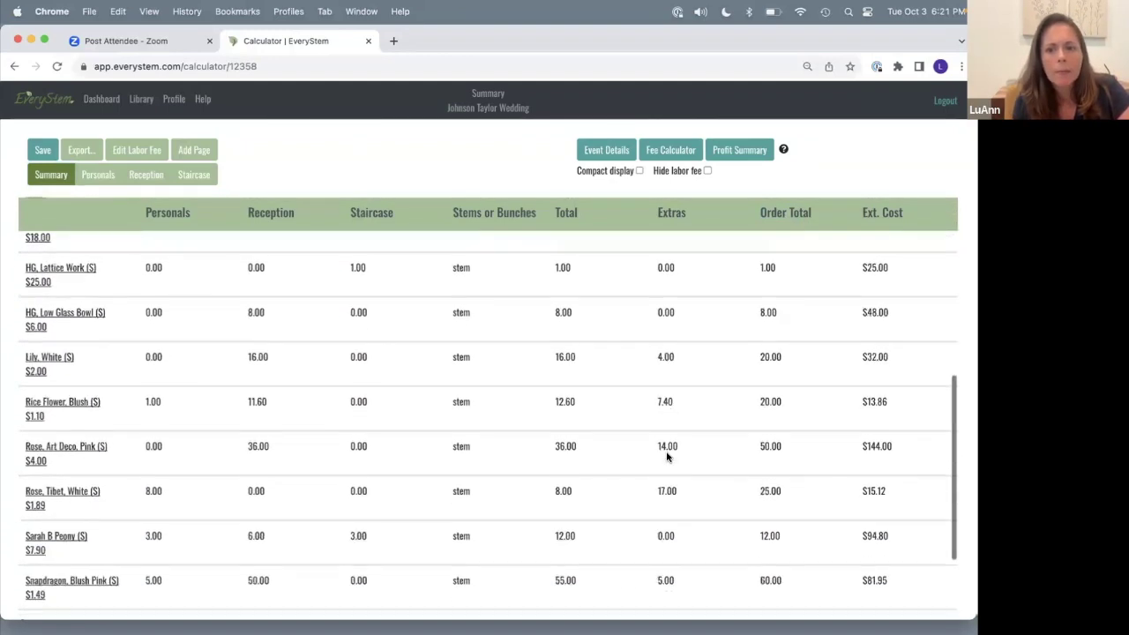
scroll(667, 457, down, 5)
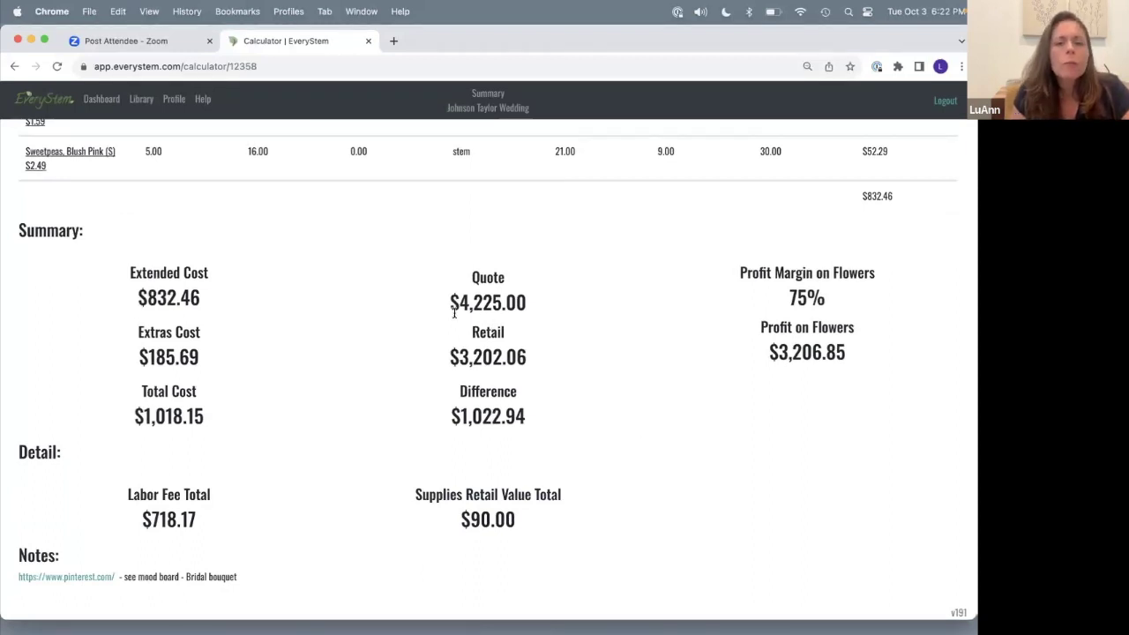
drag(447, 310, 543, 314)
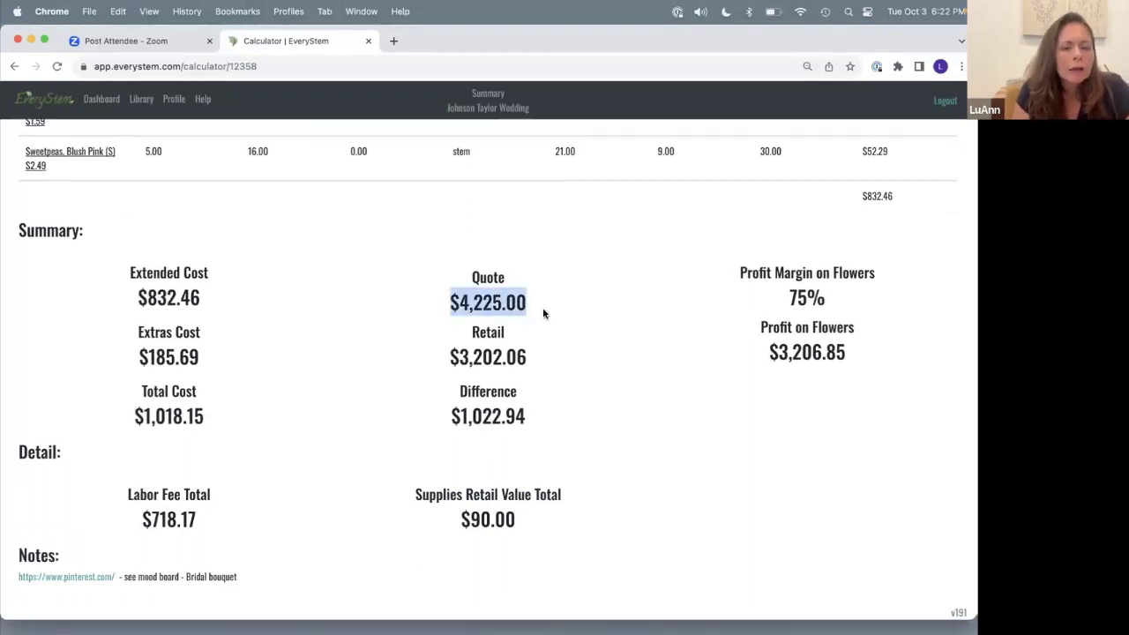
click(543, 314)
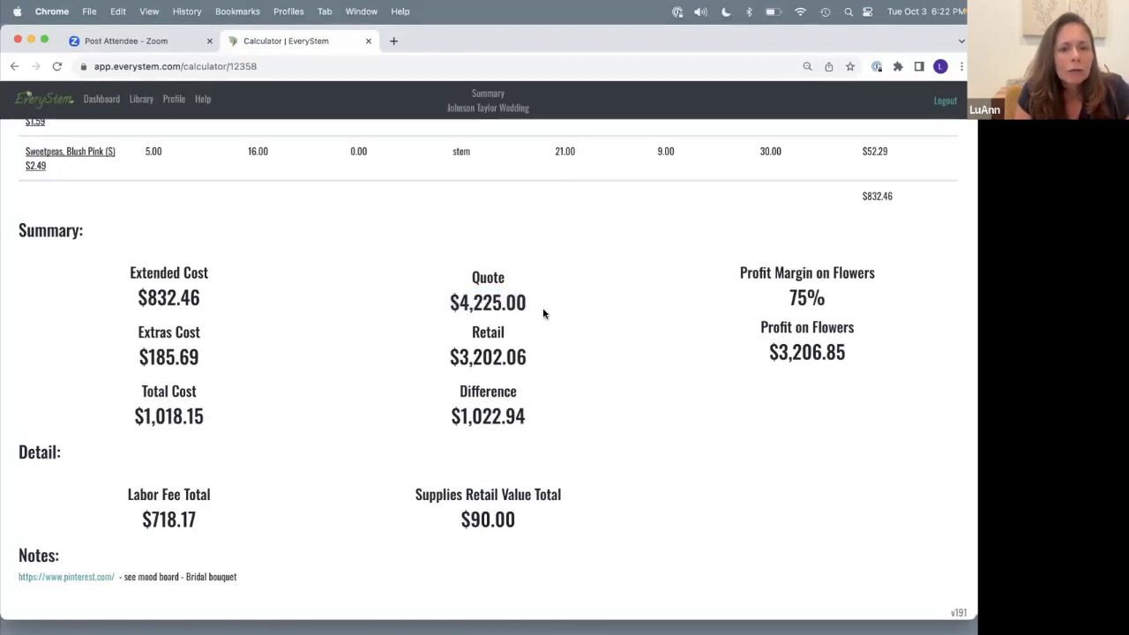
drag(133, 418, 213, 420)
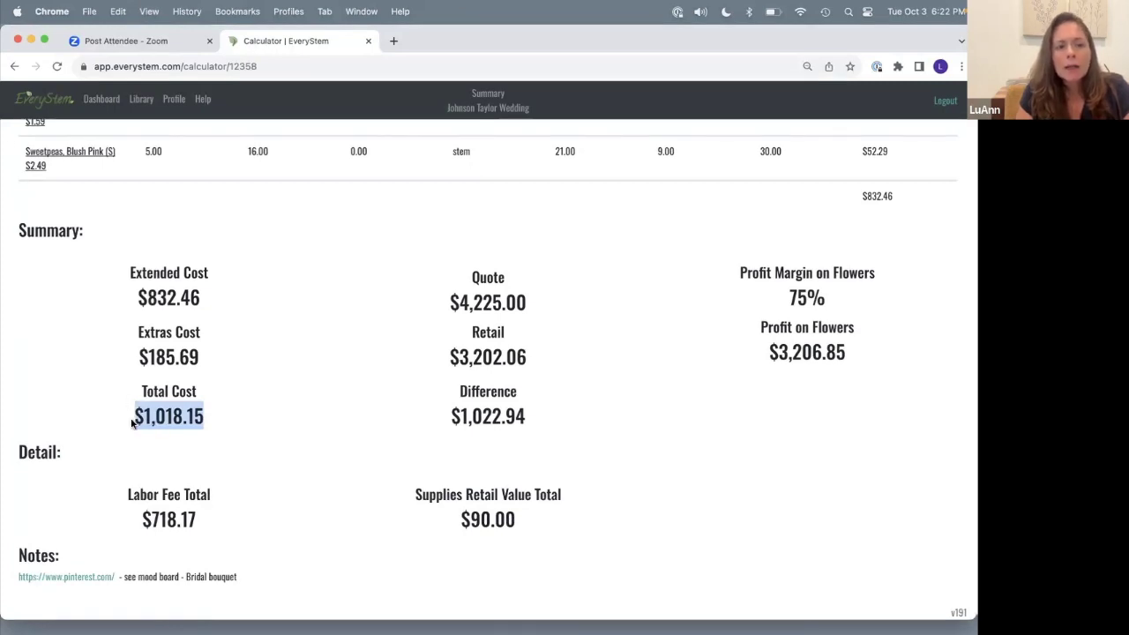
click(326, 362)
drag(776, 301, 843, 306)
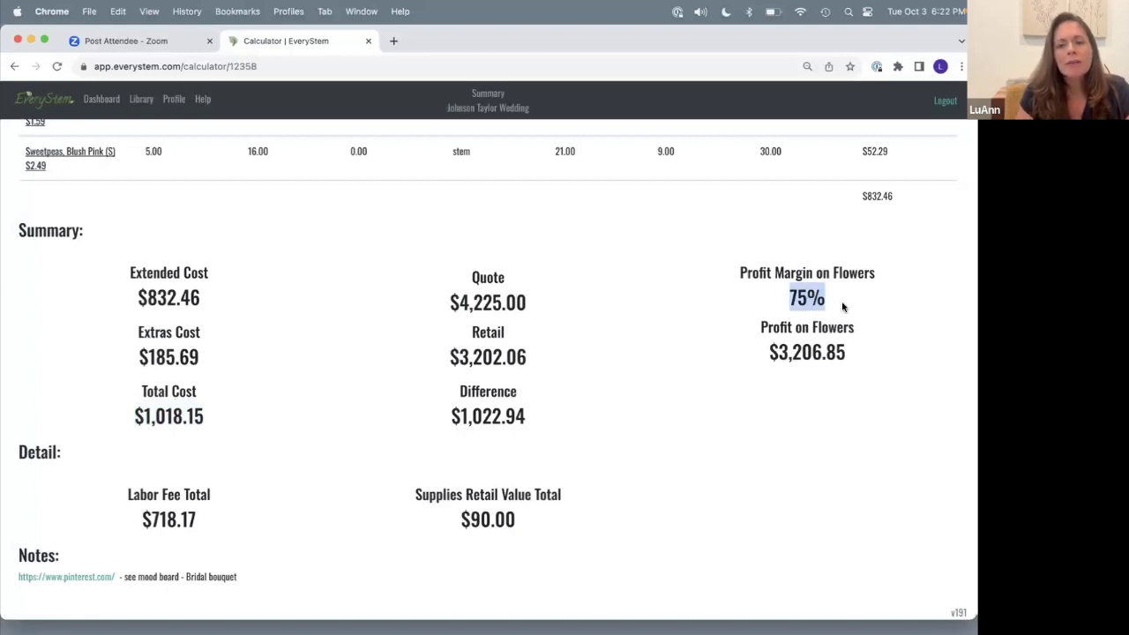
click(842, 305)
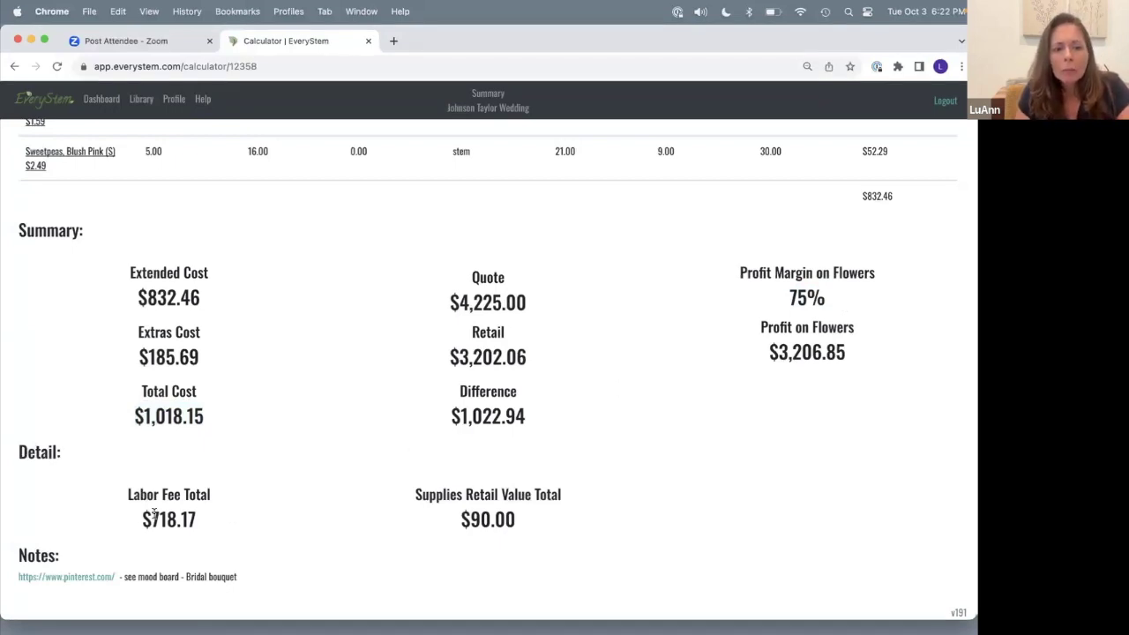
Examine the wedding's Labor Fee Total in the Detail section beneath the summary figures.
drag(134, 527, 199, 530)
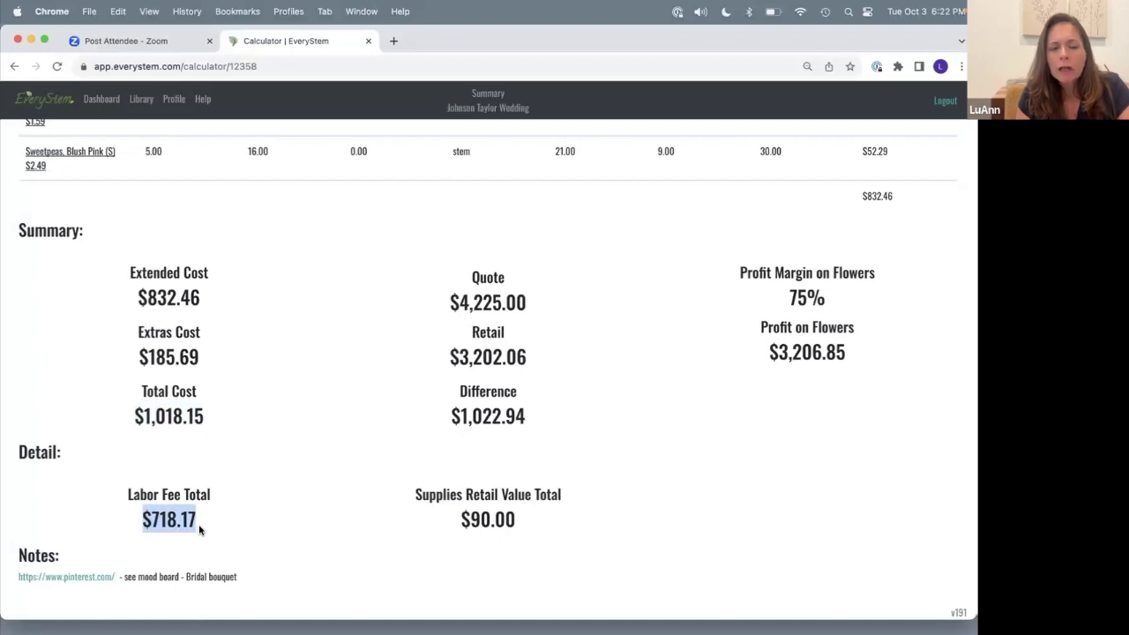
click(226, 531)
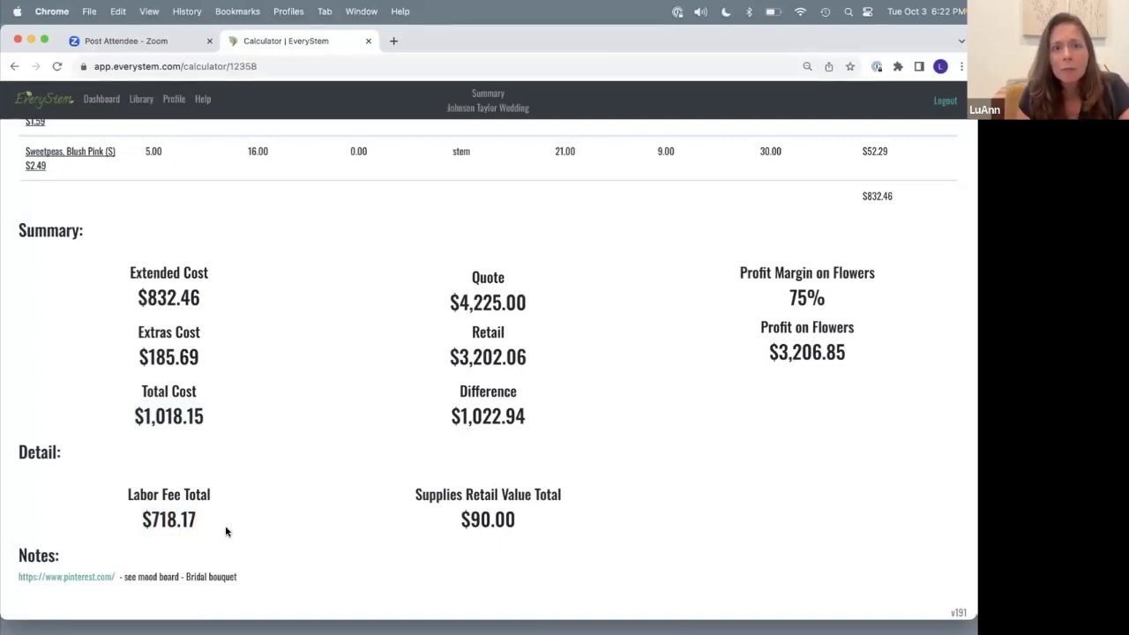
drag(129, 521, 208, 522)
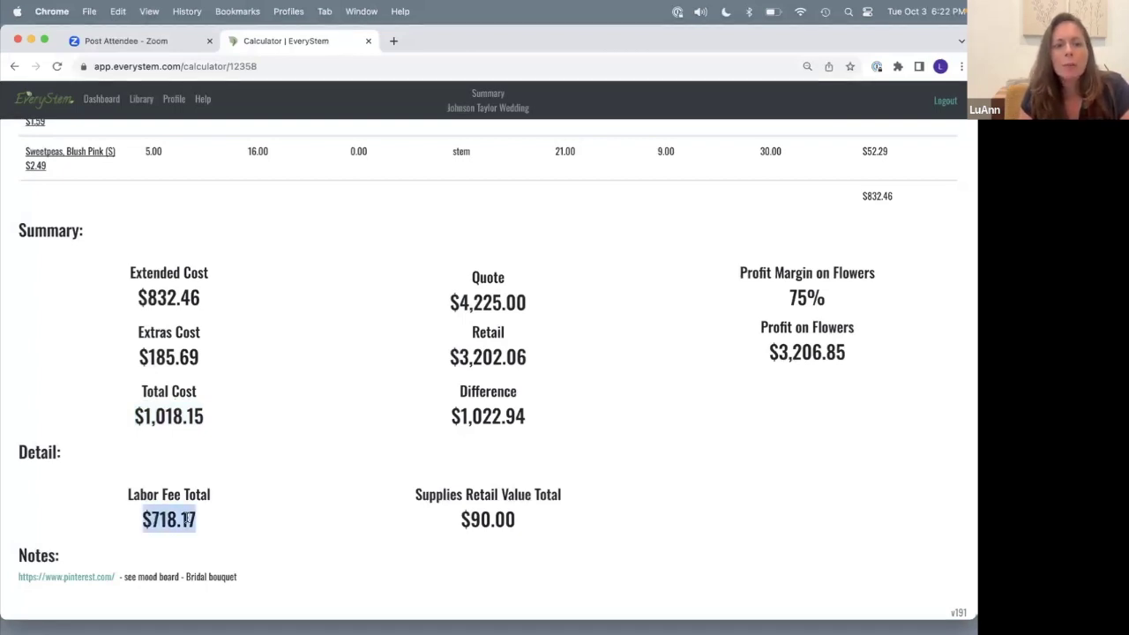
click(223, 518)
drag(132, 521, 205, 525)
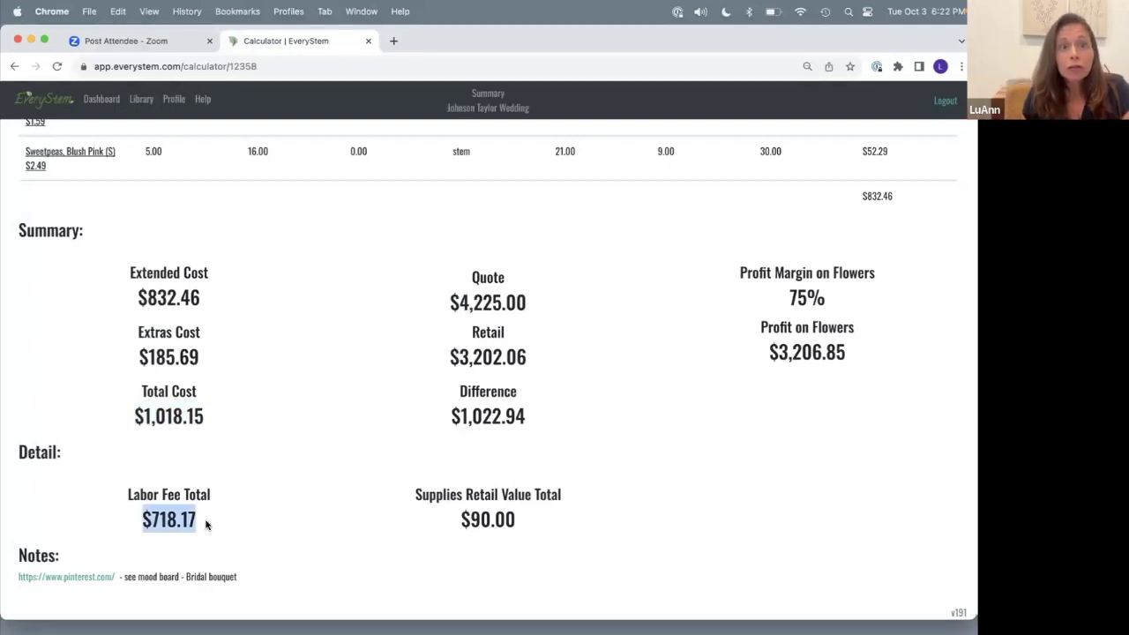
drag(132, 529, 235, 527)
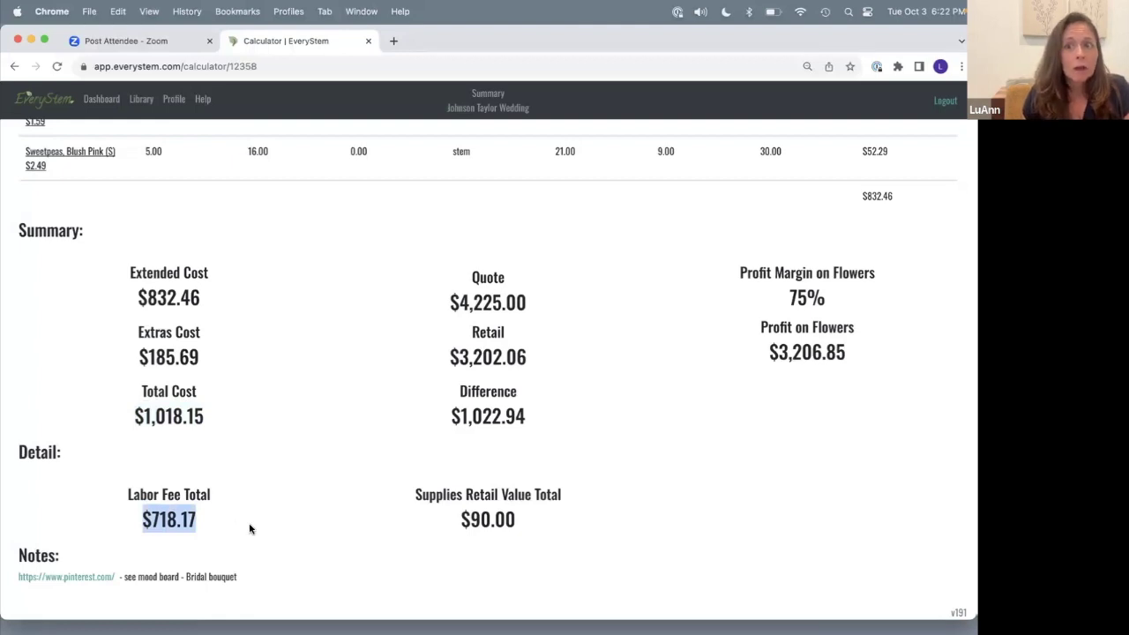
click(619, 510)
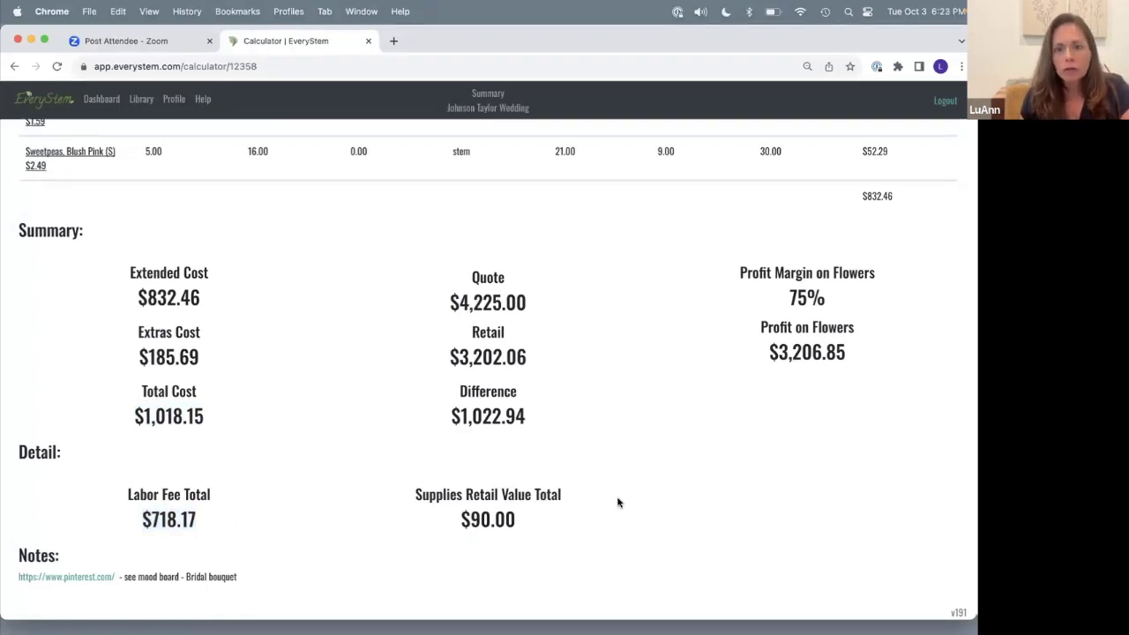
Open the Fee Calculator for the wedding.
scroll(617, 503, up, 10)
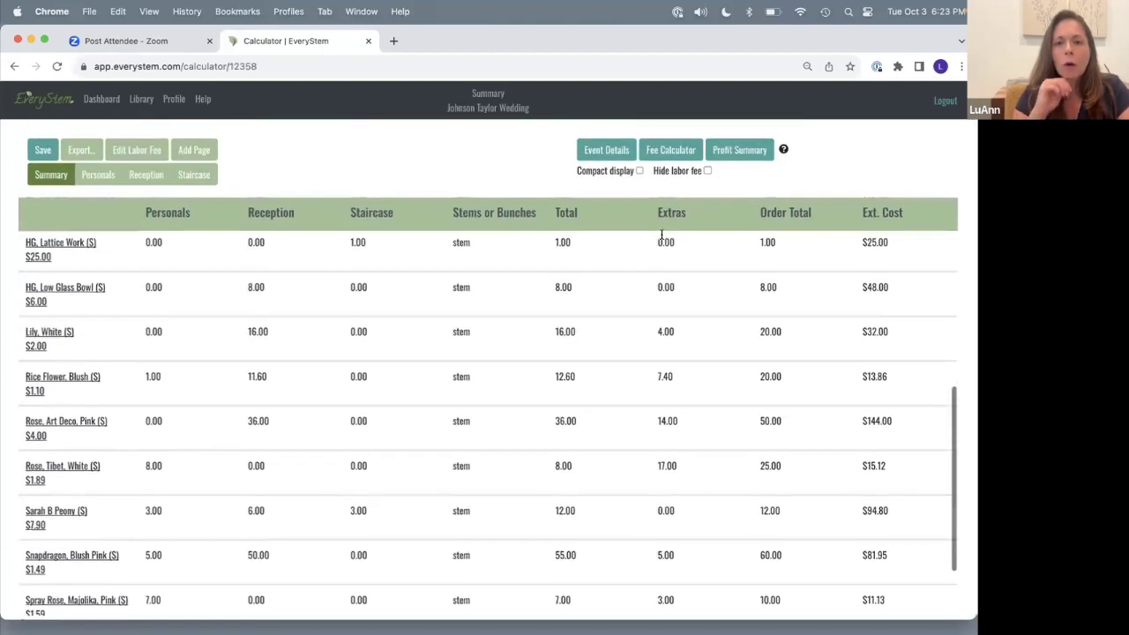
click(672, 152)
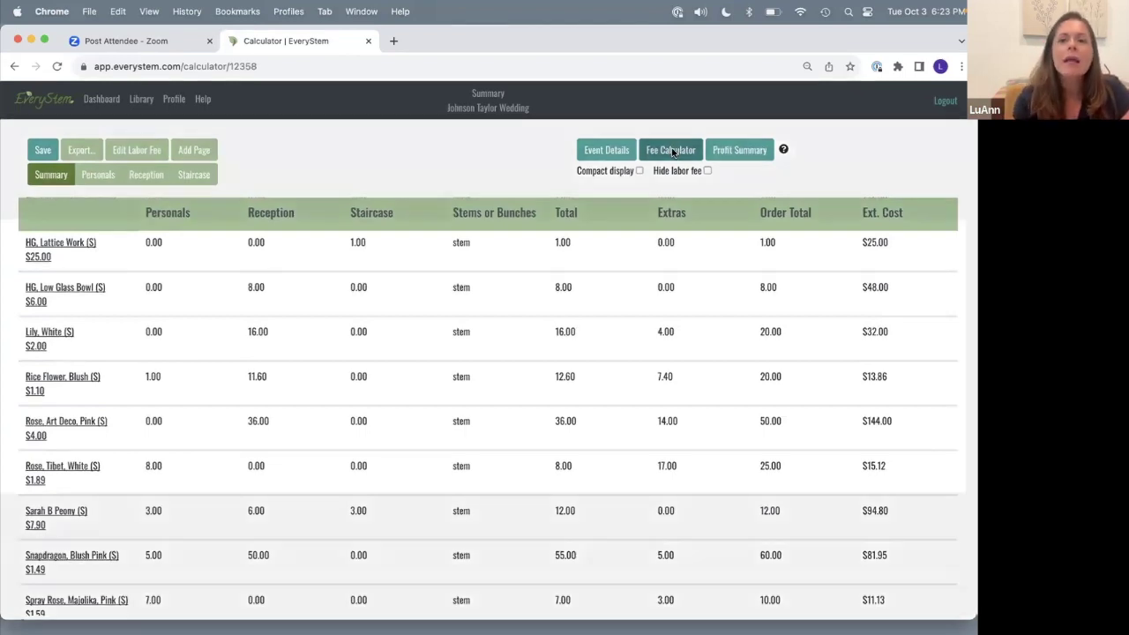
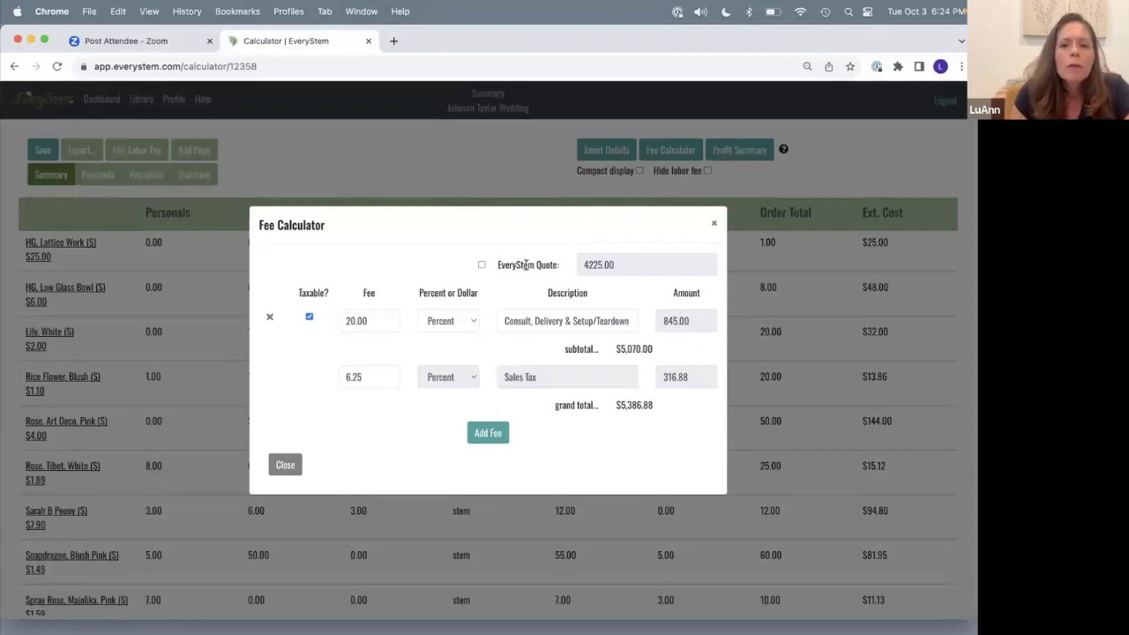
Try enabling manual editing of the EveryStem Quote amount in the Fee Calculator, and switch the override back off.
click(481, 264)
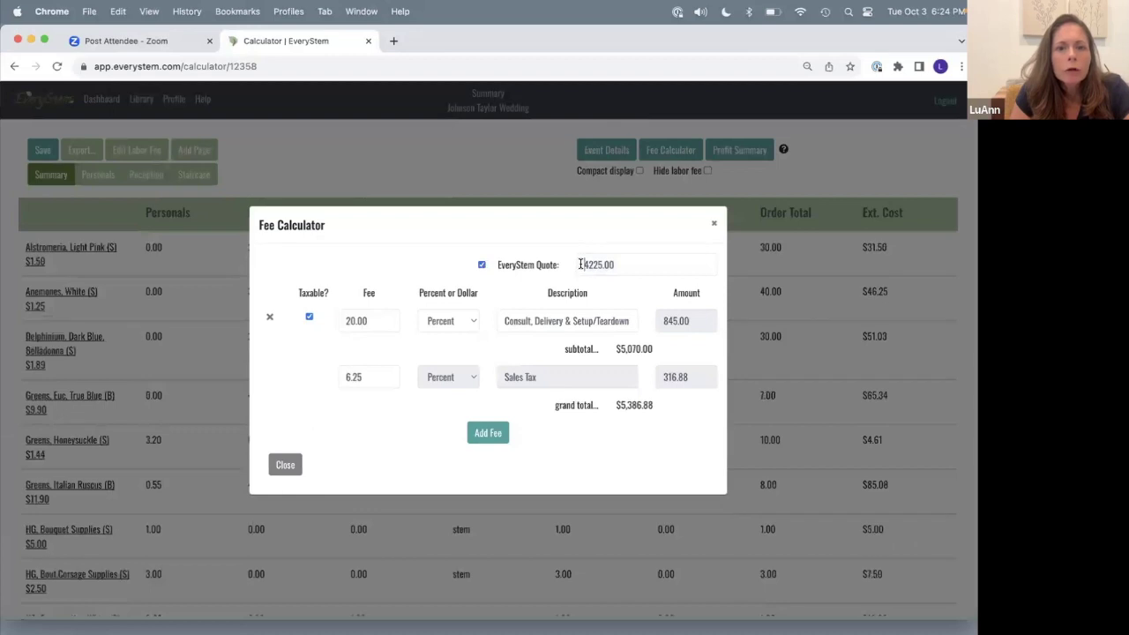
double_click(612, 265)
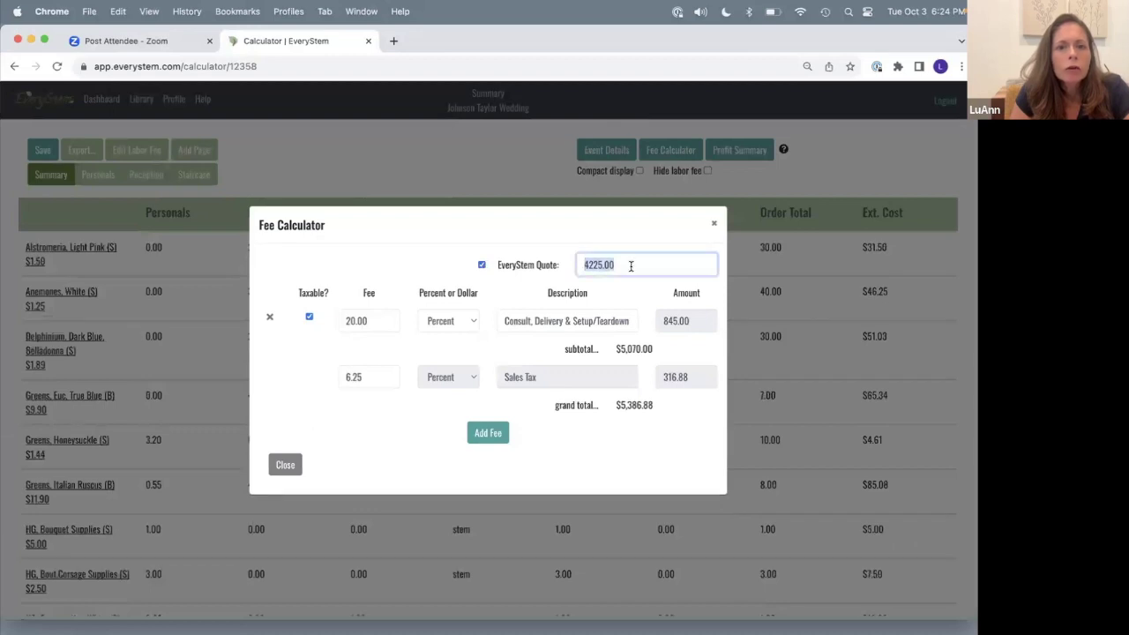
click(559, 255)
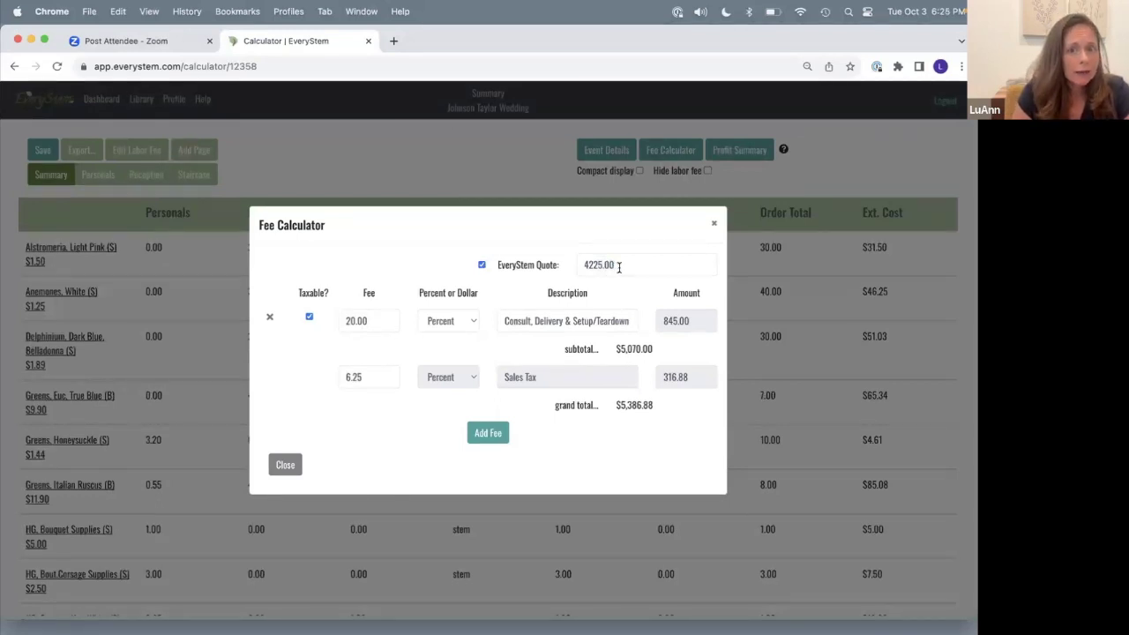
double_click(619, 268)
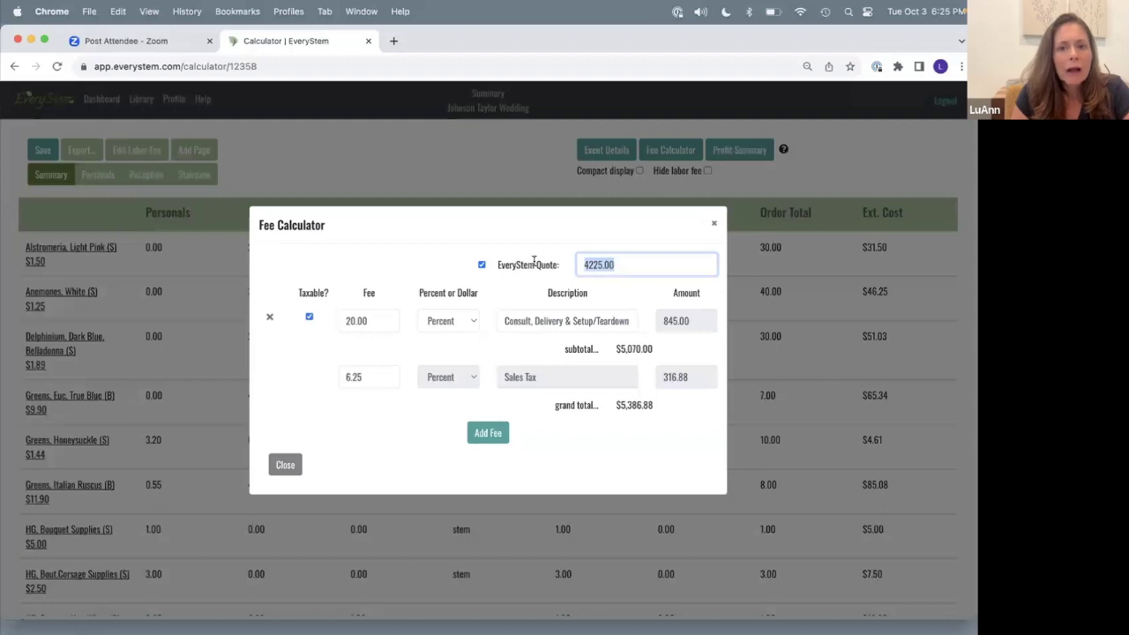
click(501, 255)
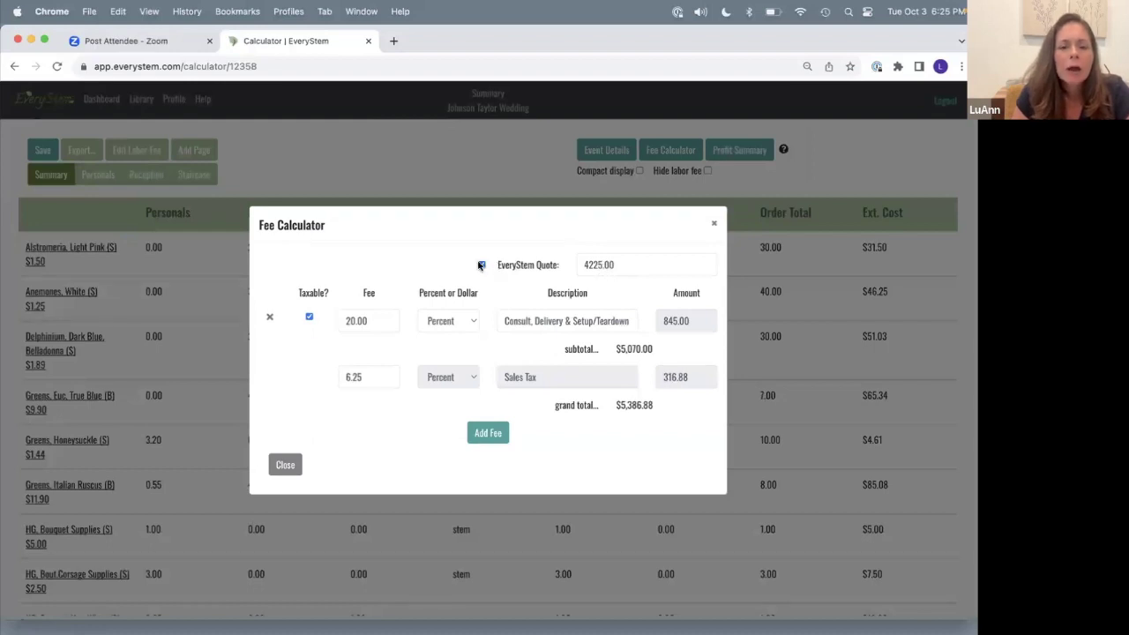
click(480, 265)
click(481, 264)
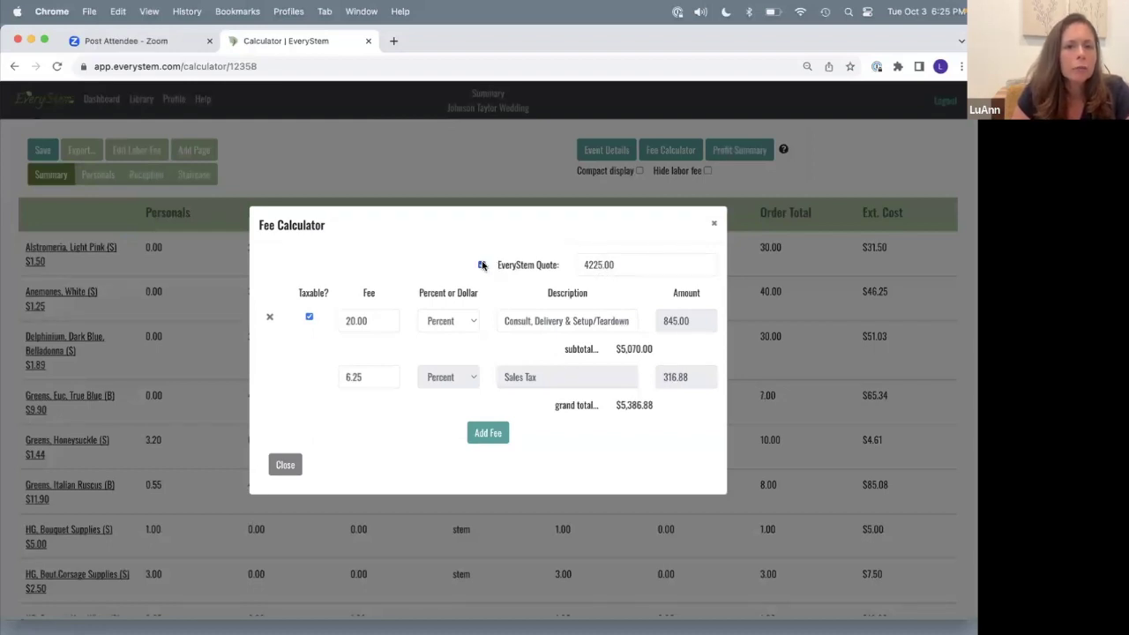
click(632, 268)
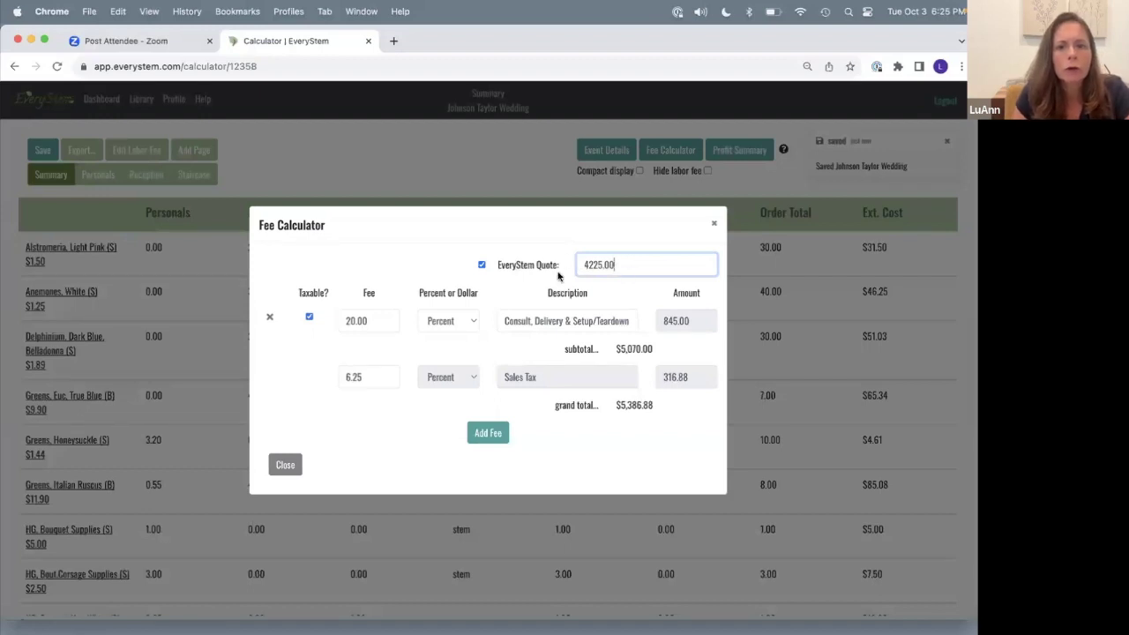
click(482, 265)
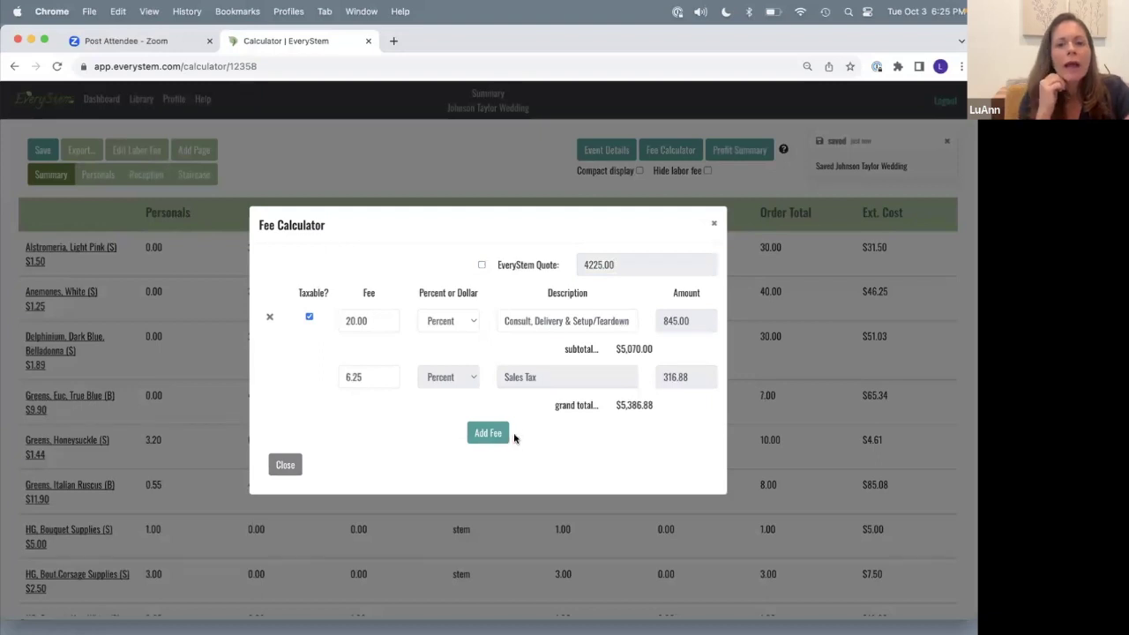
Add two blank fee rows and set the Consult, Delivery & Setup/Teardown fee to 30 percent.
click(485, 433)
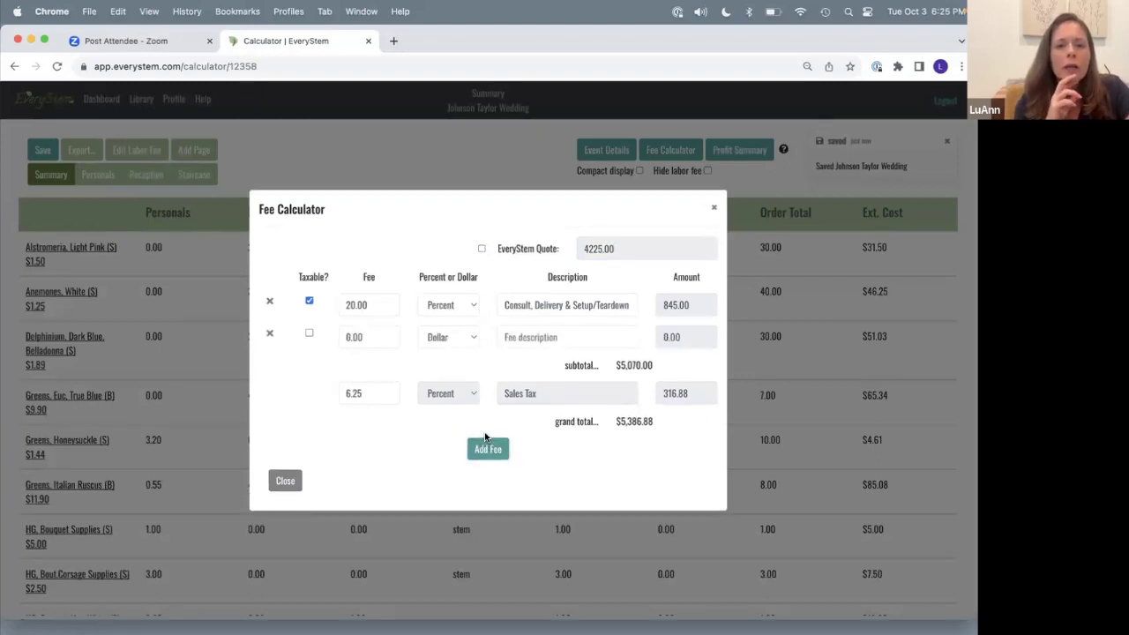
click(486, 449)
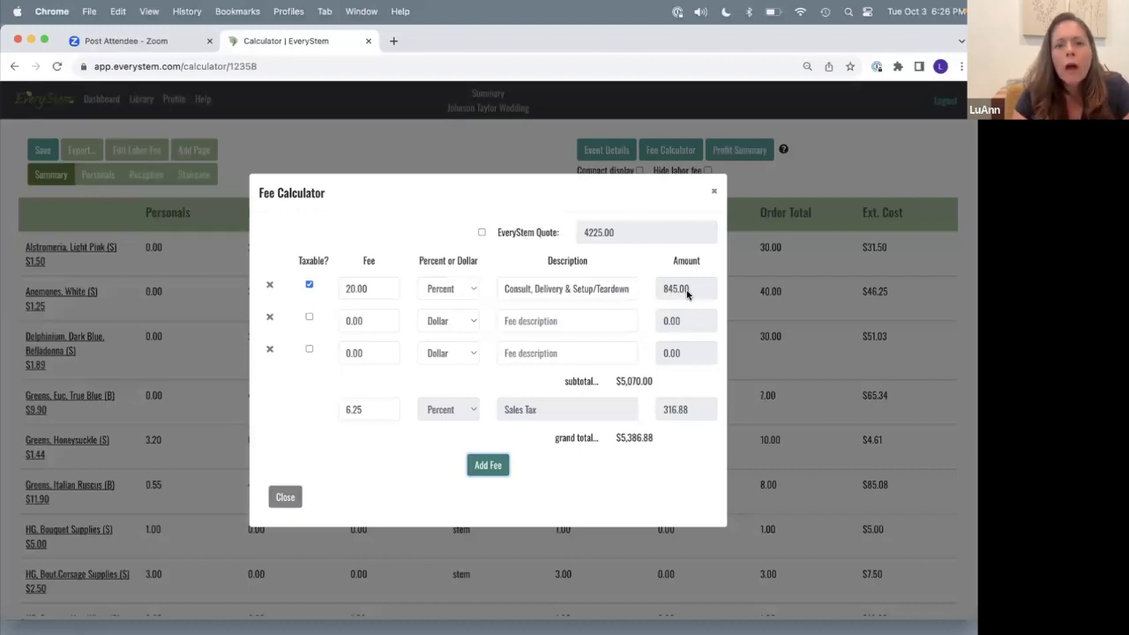
drag(374, 287, 306, 289)
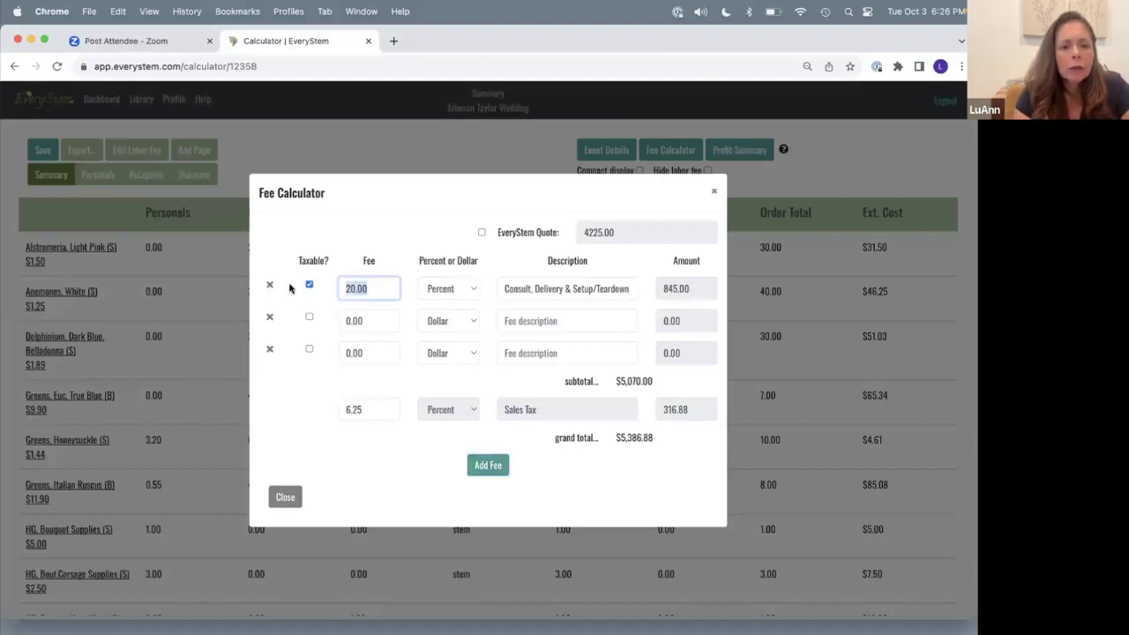
text(30)
click(333, 242)
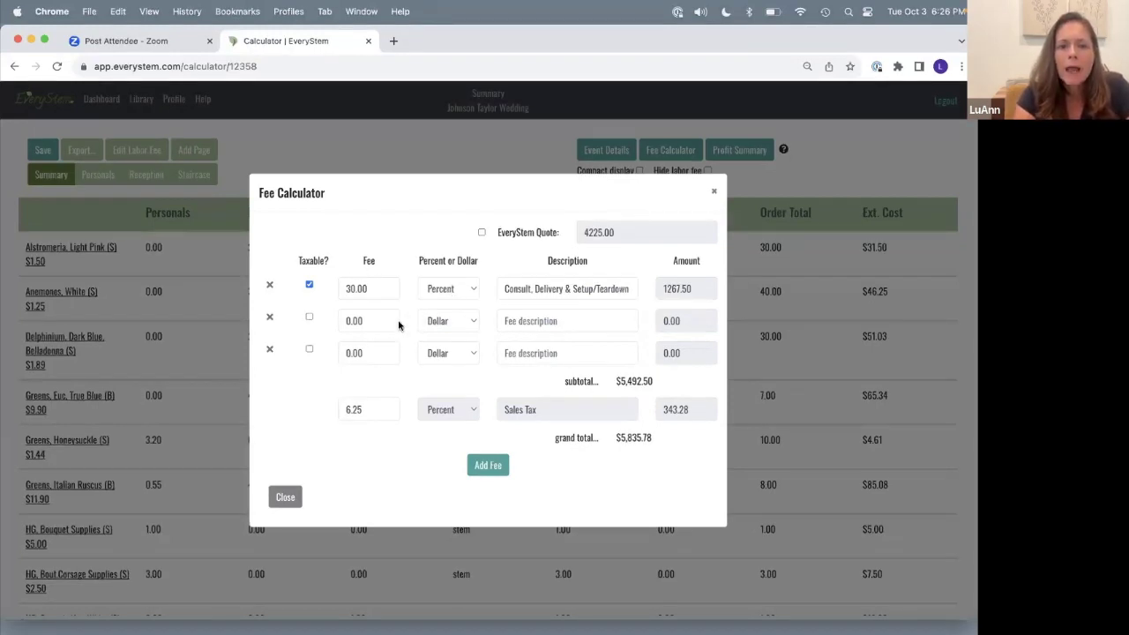
Fill in the second fee row as "Meals/ Expenses" with a fee of 250 dollars.
click(529, 318)
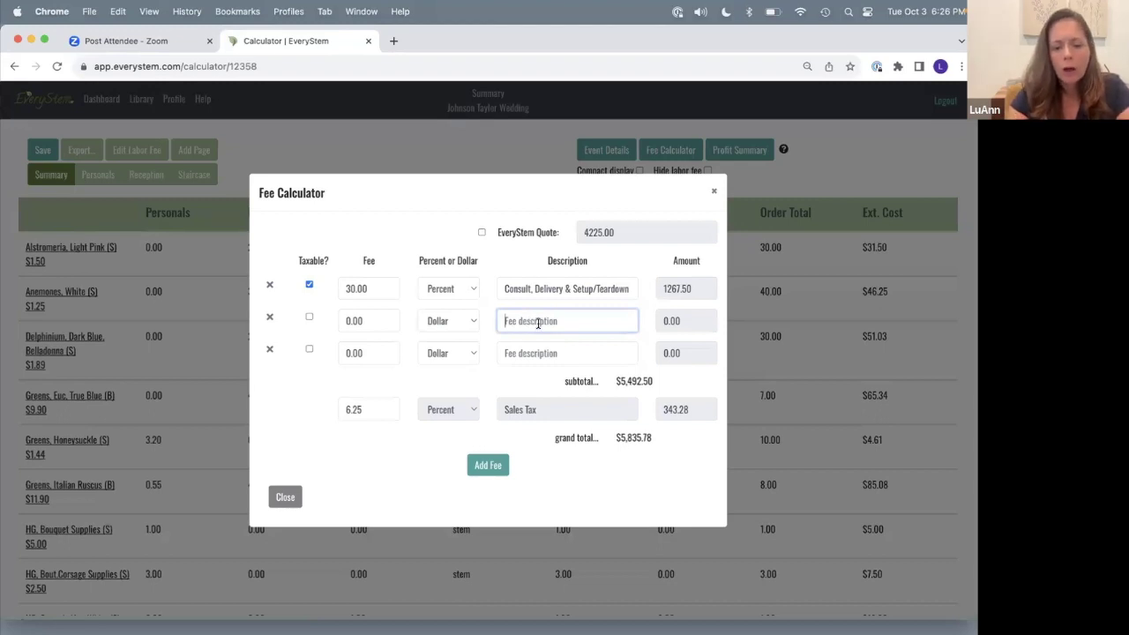
text(Meals)
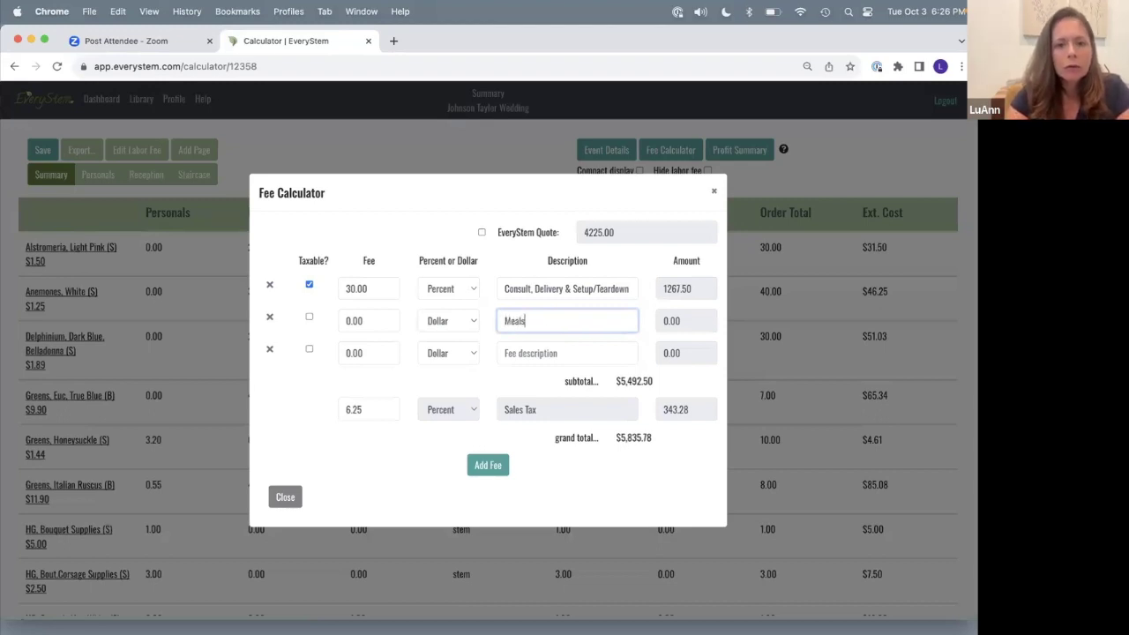
text(/ Exp)
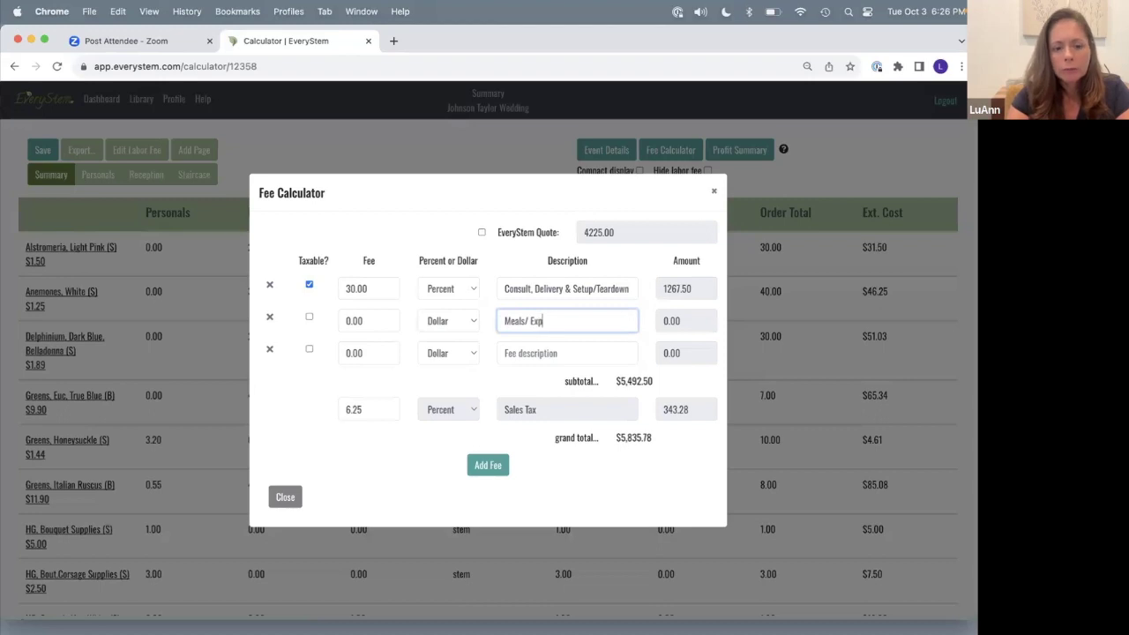
text(enses)
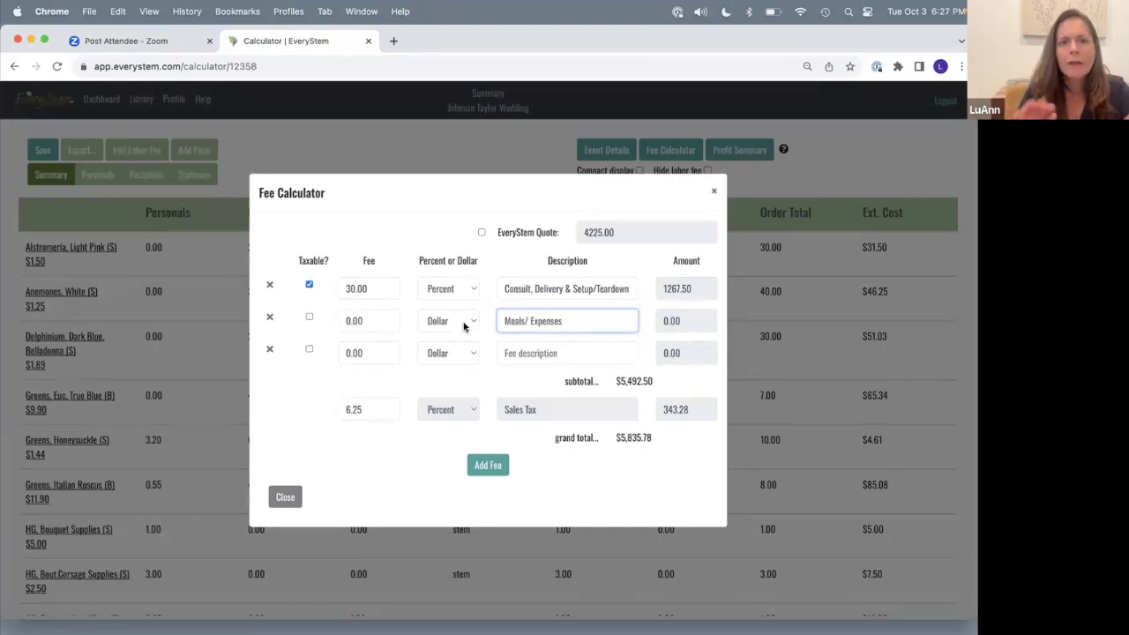
click(375, 323)
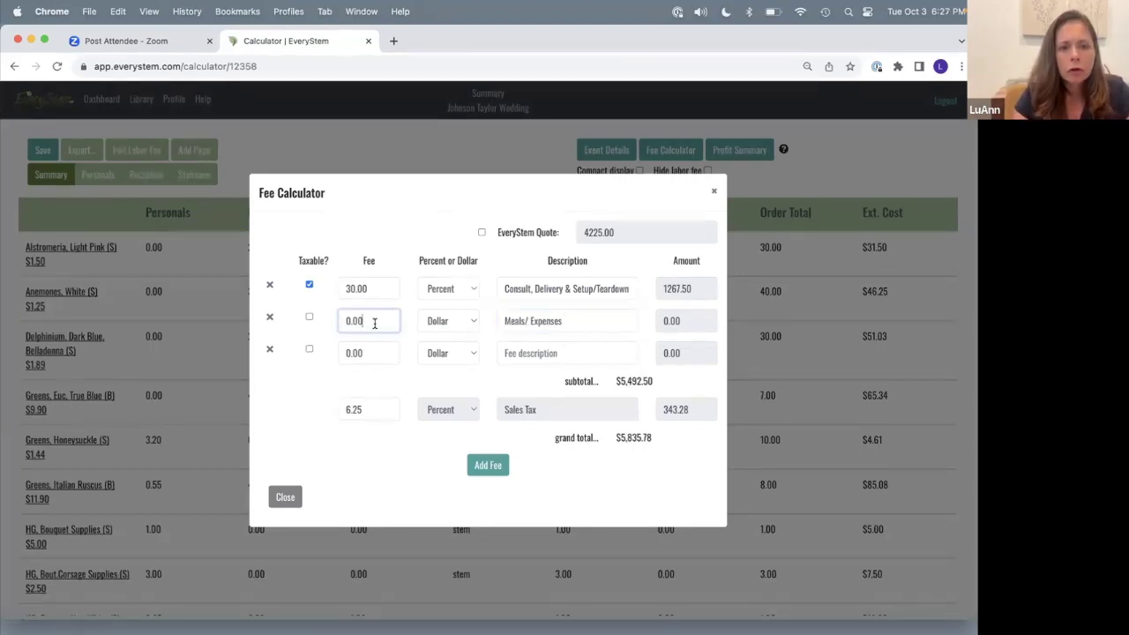
key(super+a)
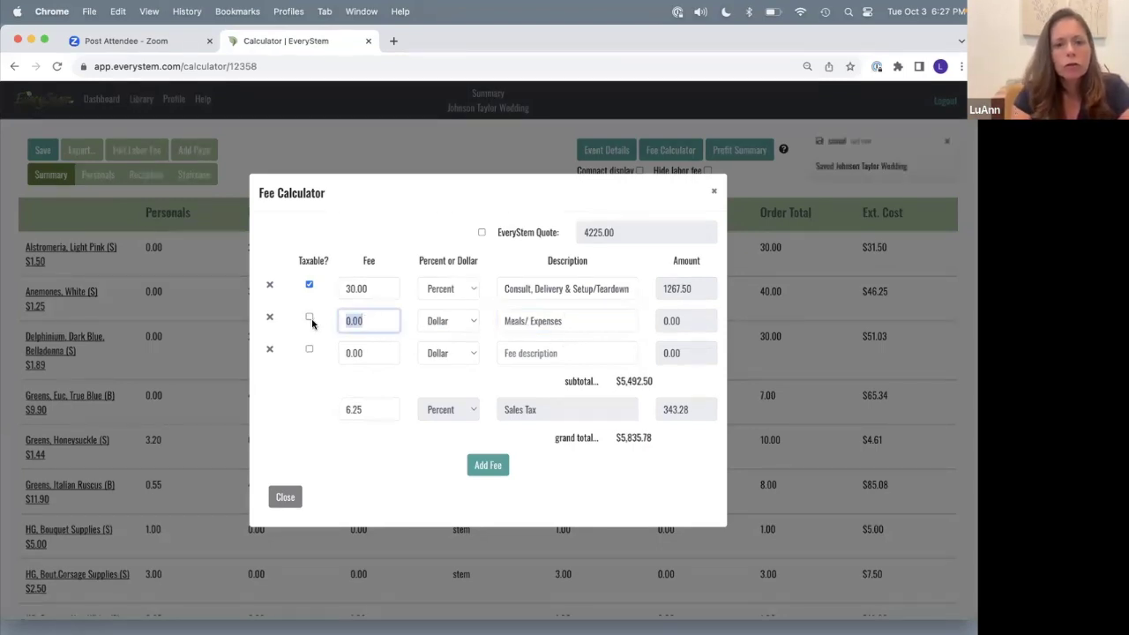
text(250)
click(313, 370)
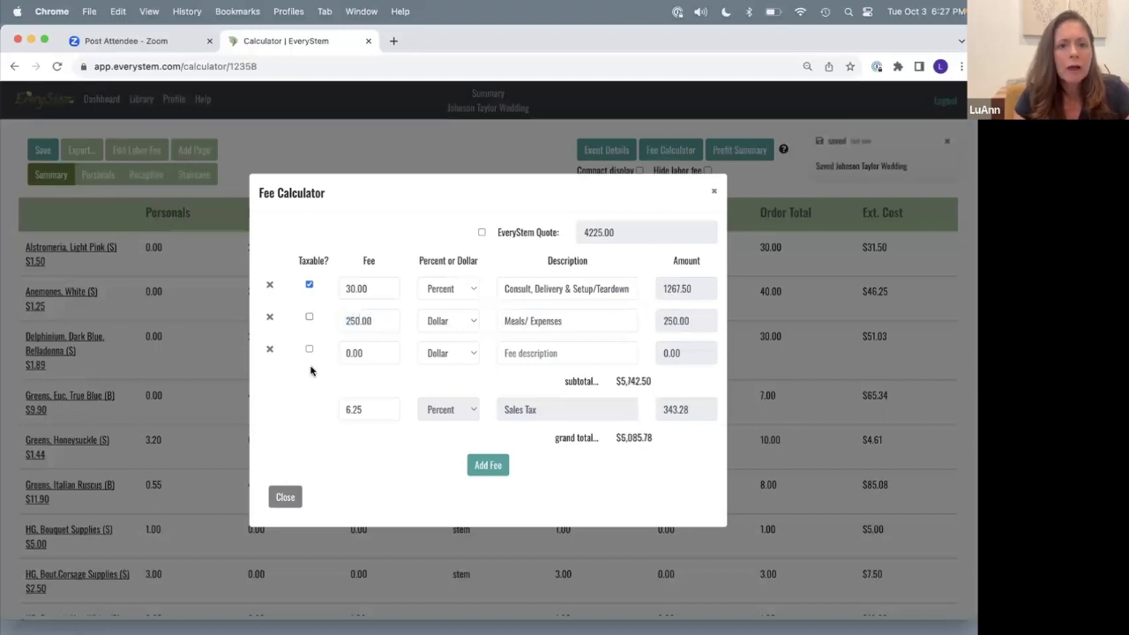
Fill in the third fee row as "Uhaul" with a fee of 600 dollars.
click(539, 354)
text(Uha)
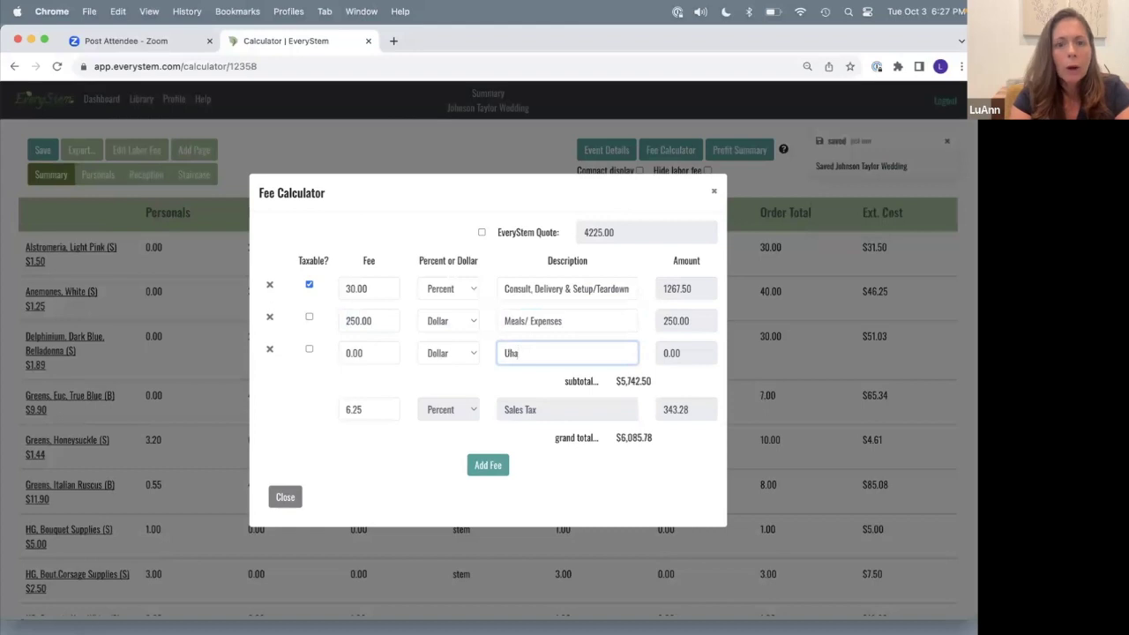
text(ul)
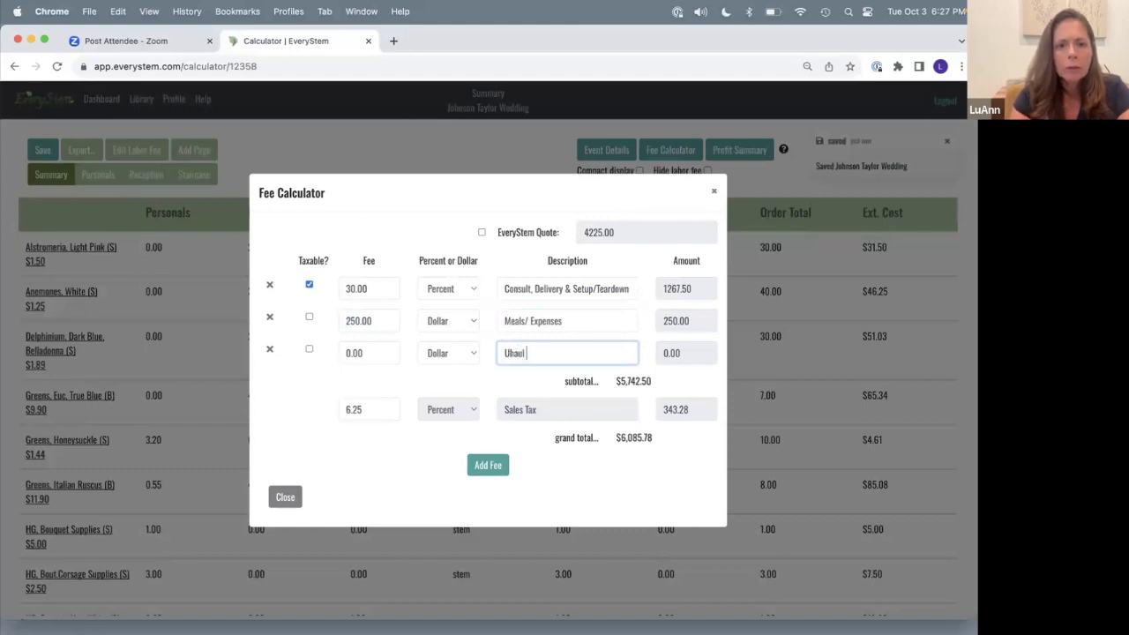
click(375, 354)
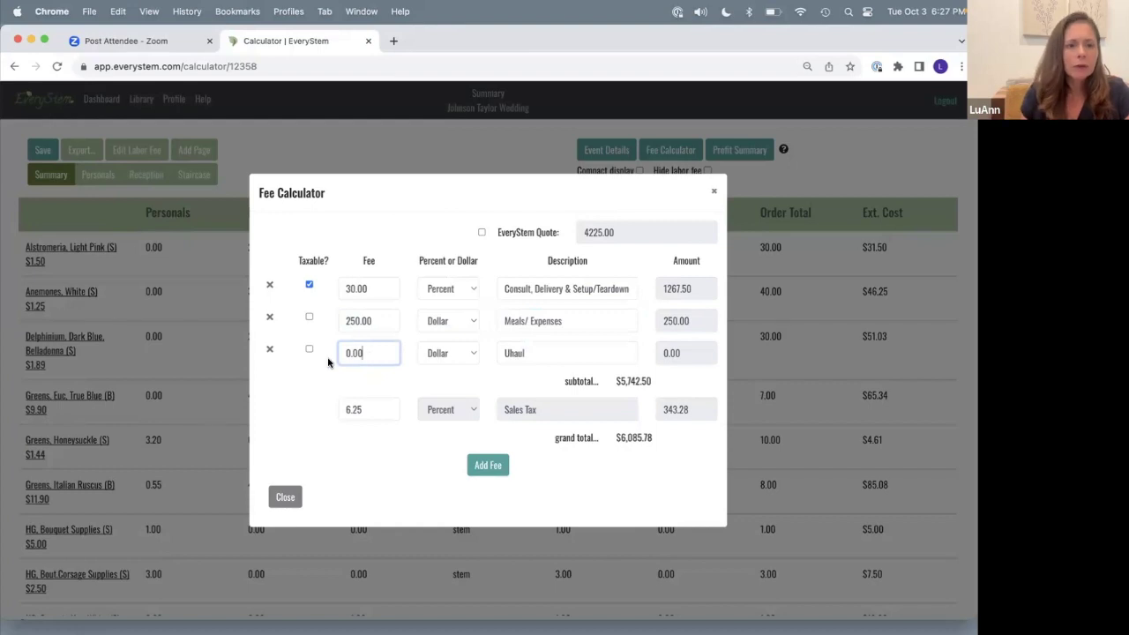
drag(363, 352, 343, 354)
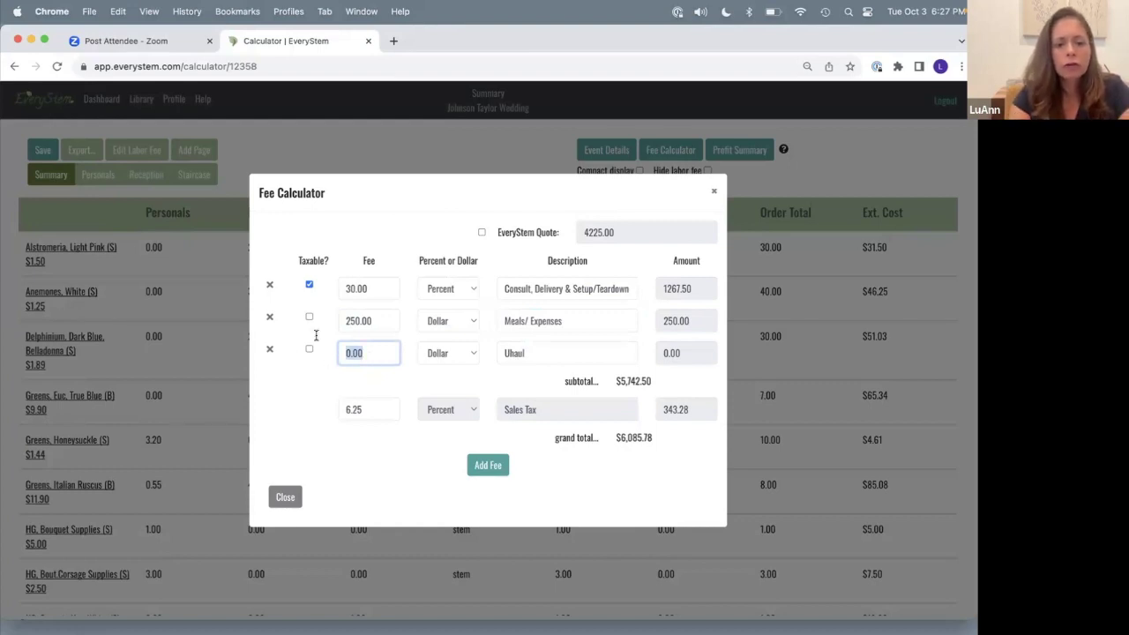
text(600)
click(323, 384)
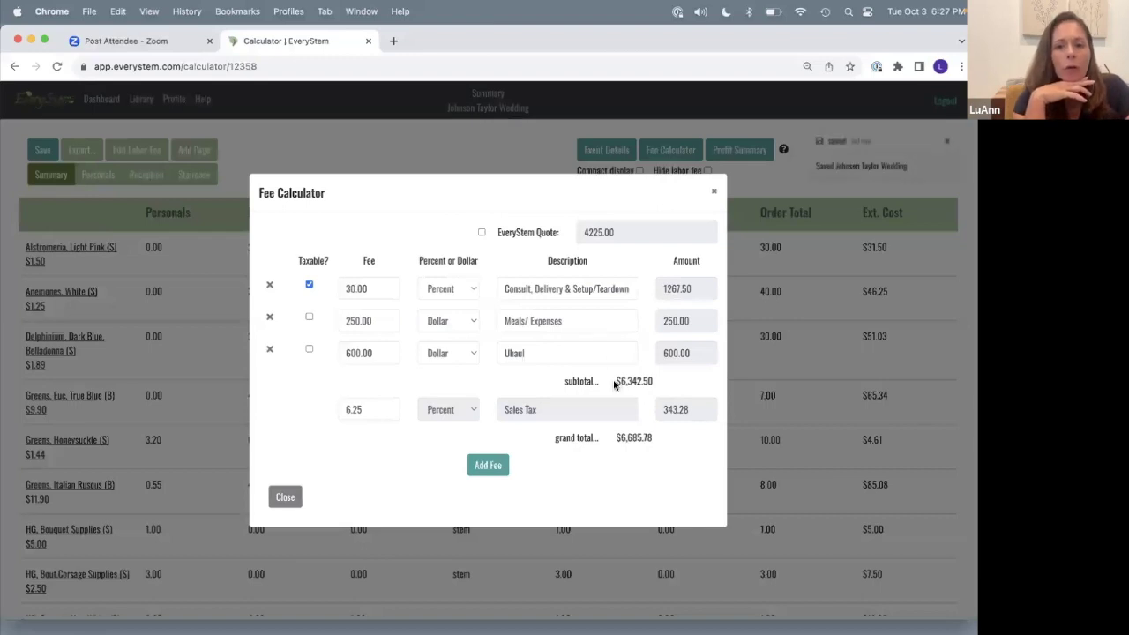
Check the subtotal and sales tax rate, and mark the Meals/ Expenses and Uhaul fees as taxable.
drag(615, 381, 656, 387)
click(667, 386)
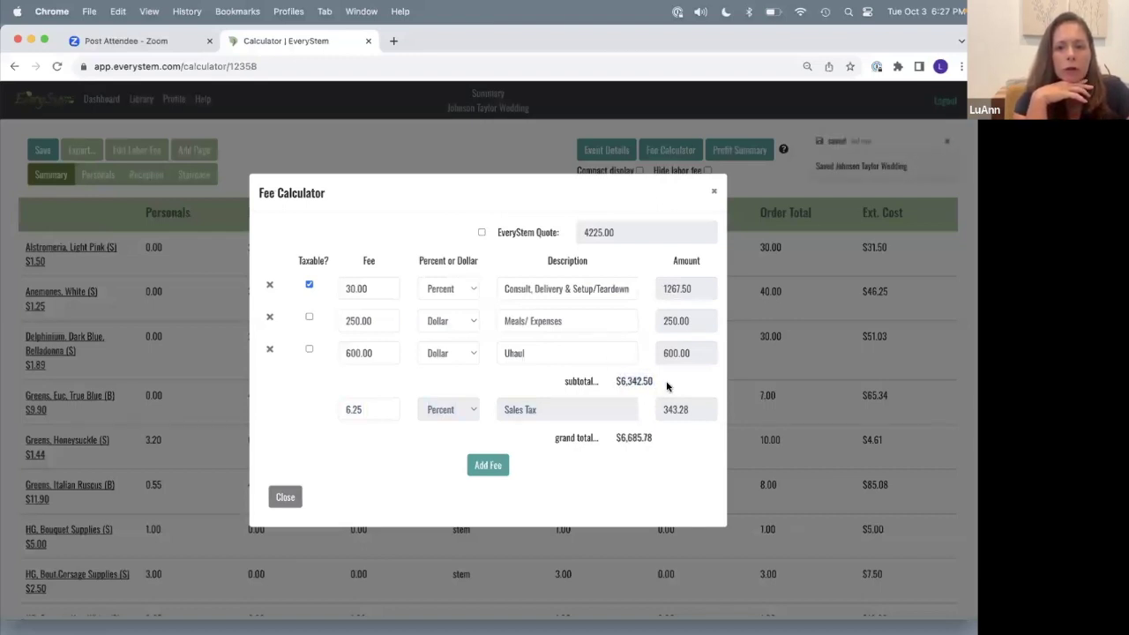
click(362, 409)
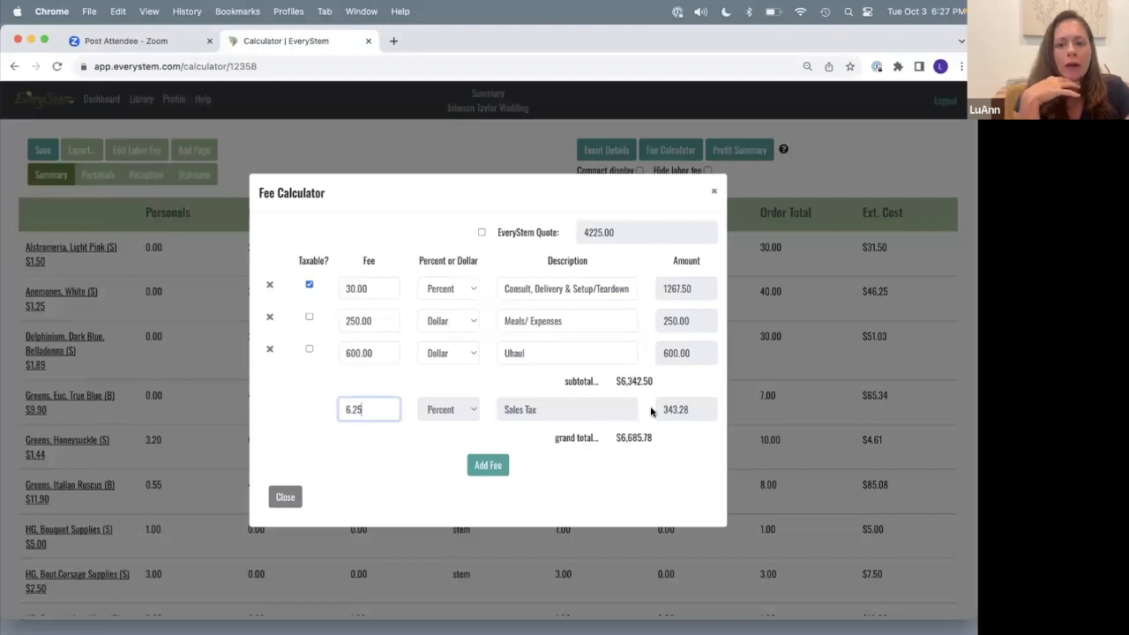
click(309, 317)
click(309, 350)
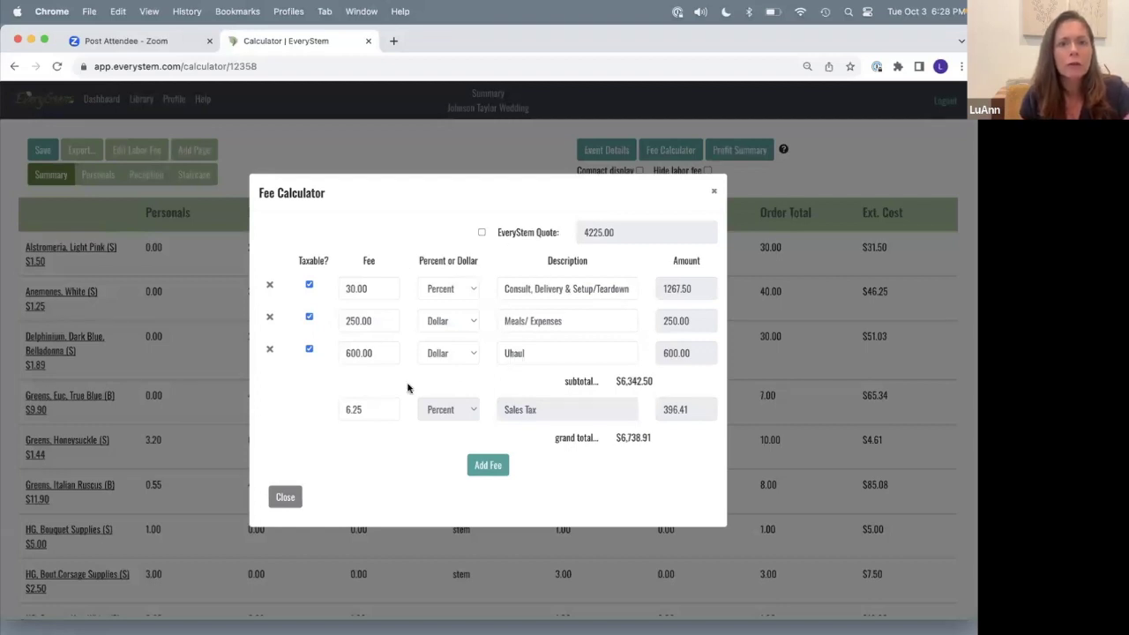
Try making all three fees non-taxable to compare the sales tax, and mark them all taxable again.
click(309, 287)
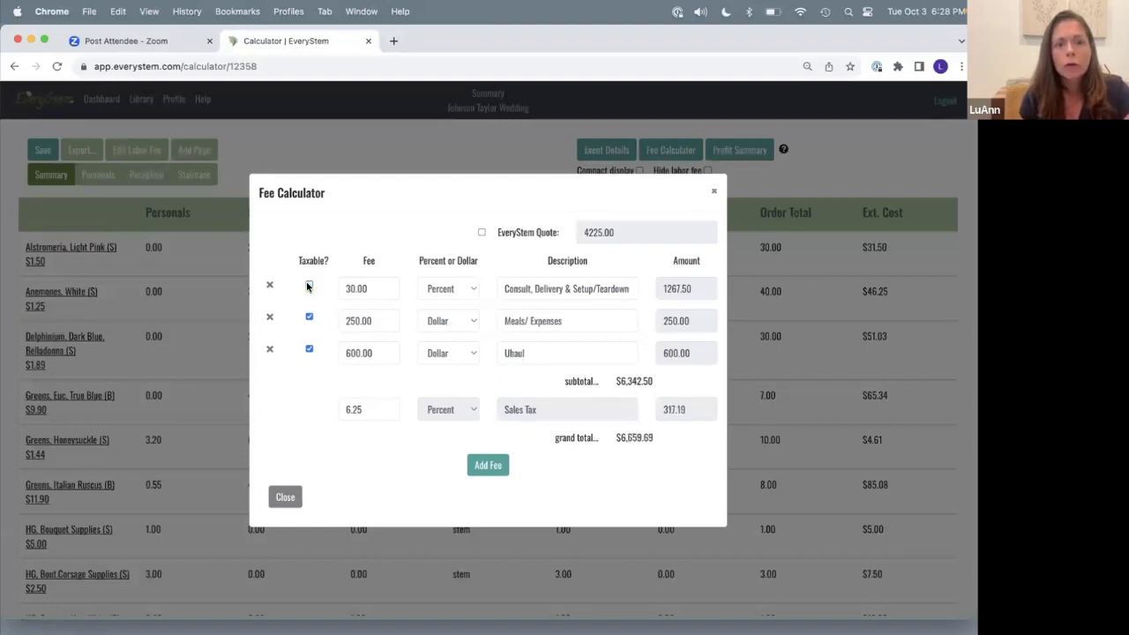
click(309, 319)
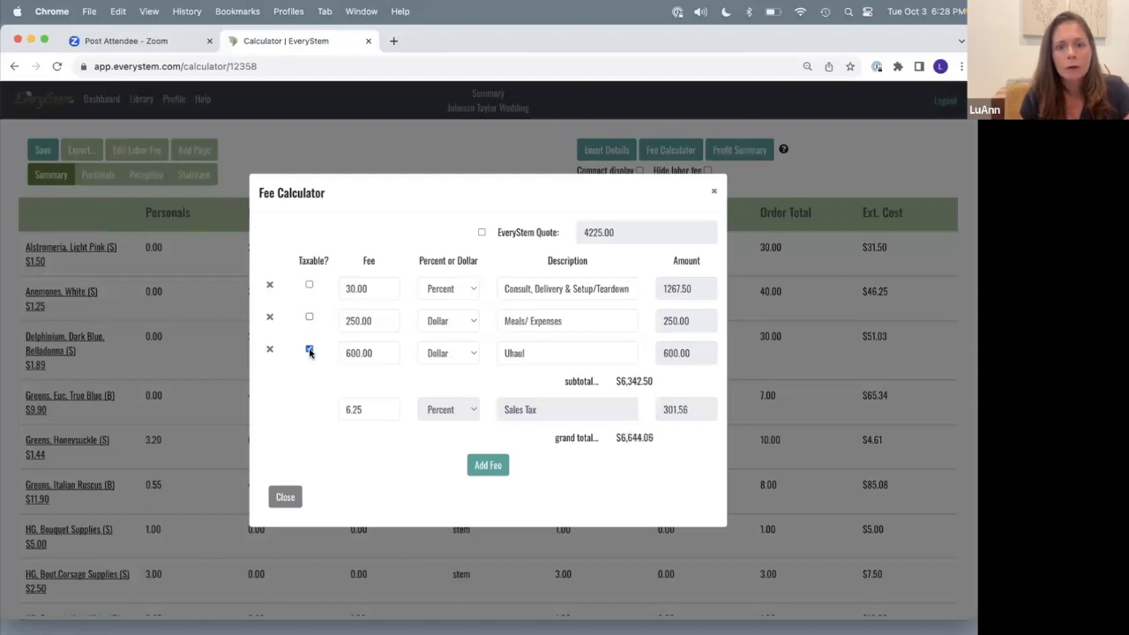
click(309, 349)
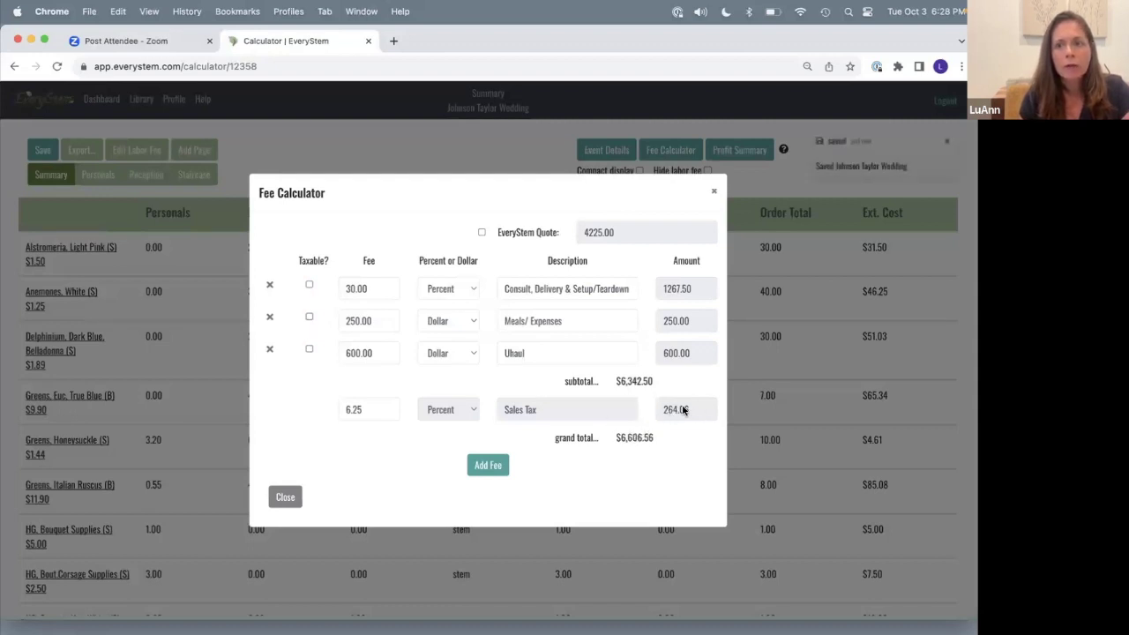
click(309, 285)
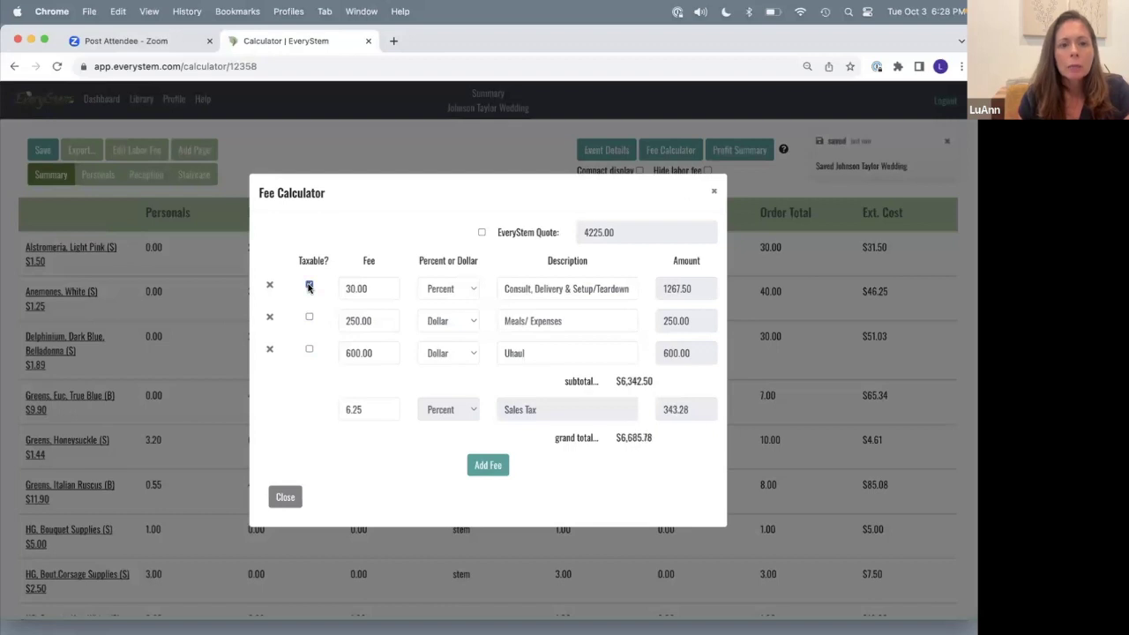
click(309, 318)
click(309, 349)
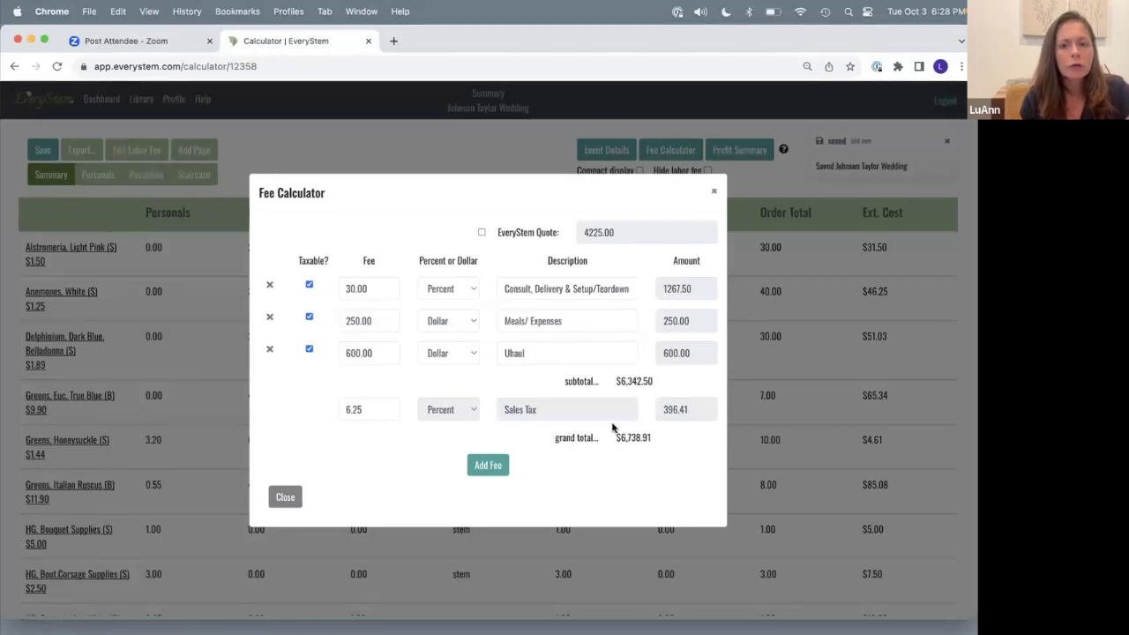
Examine the grand total and the fee descriptions in the Fee Calculator.
drag(619, 439, 668, 444)
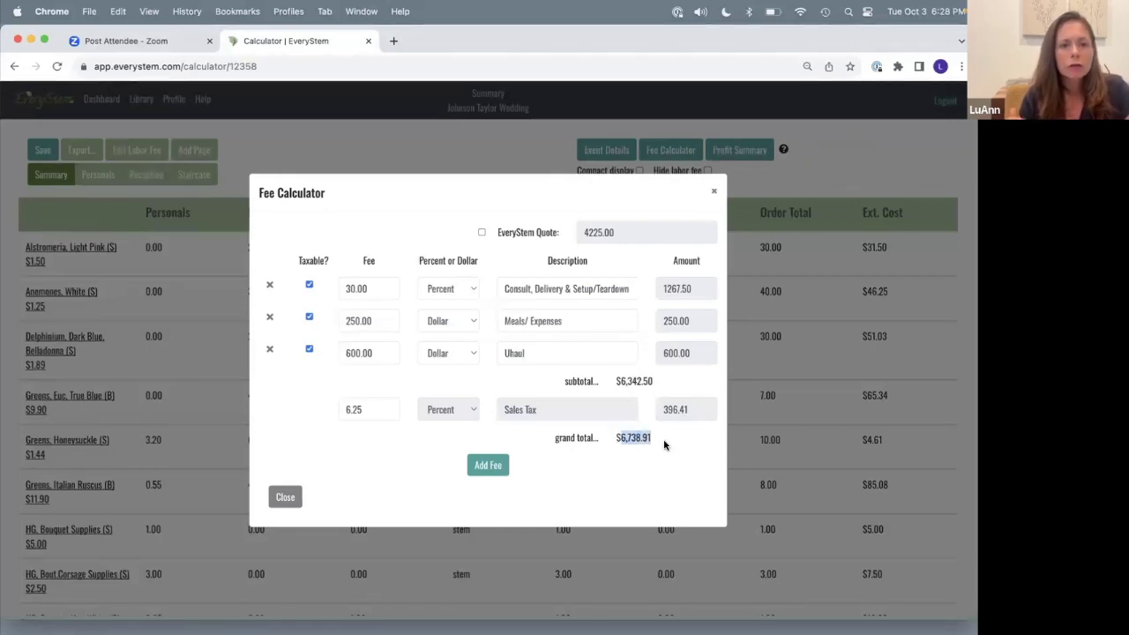
click(665, 445)
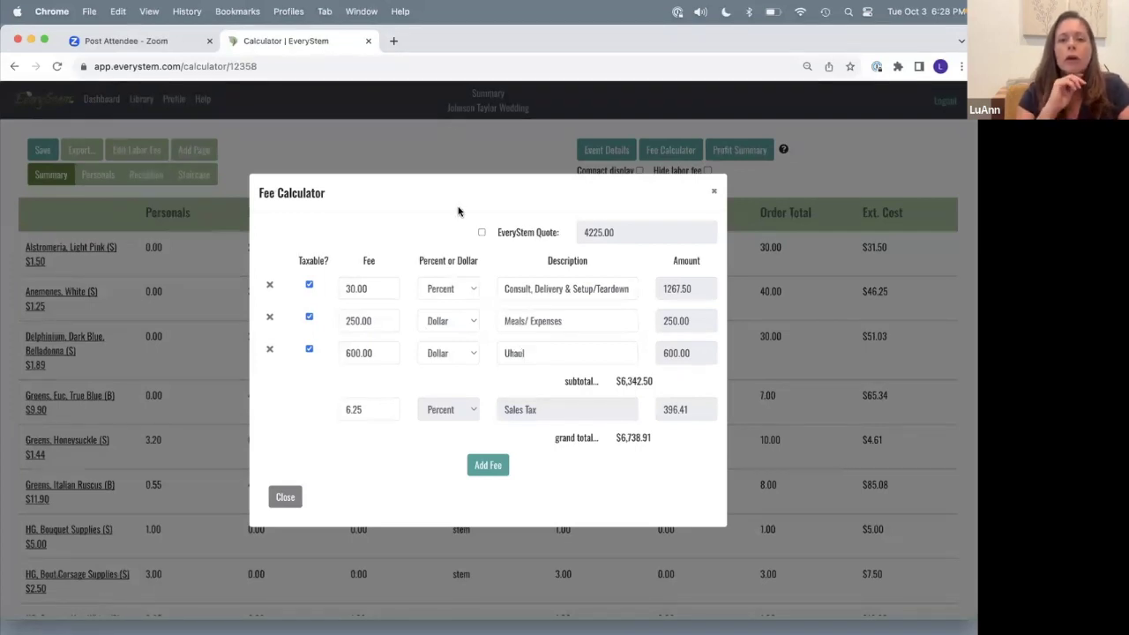
double_click(638, 438)
click(651, 439)
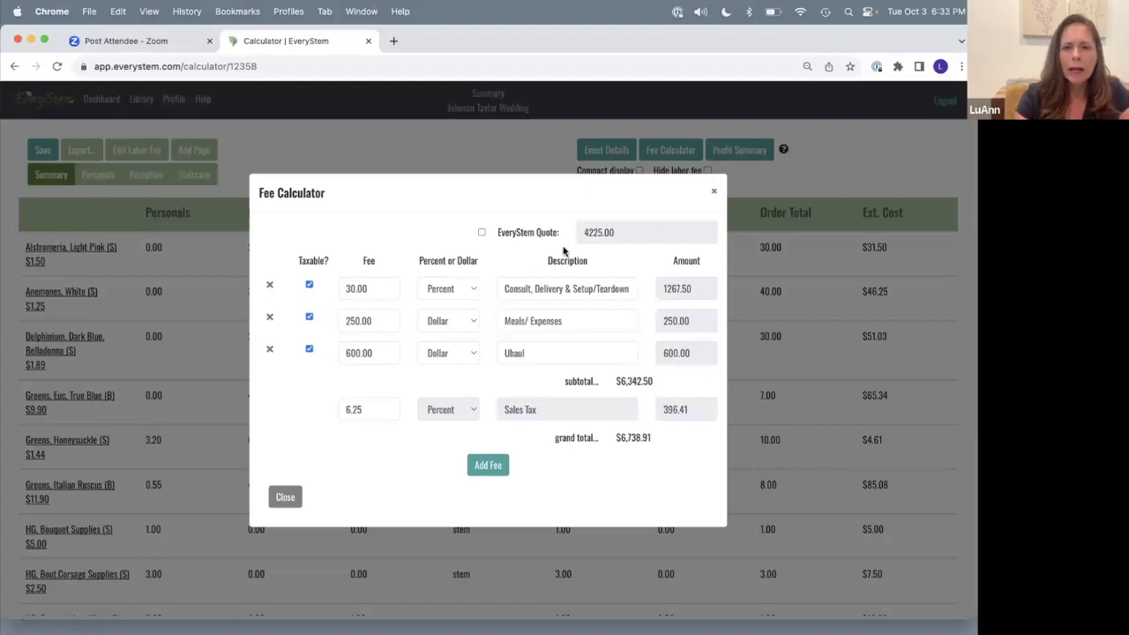
click(564, 319)
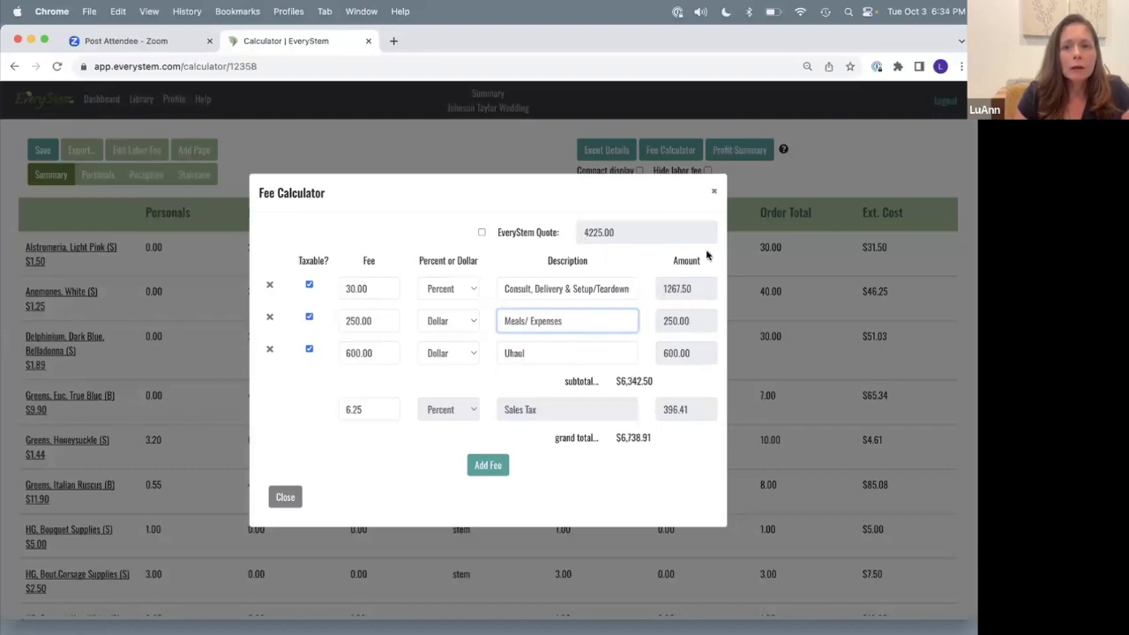
Close the Fee Calculator and check the Labor Fee Total in the wedding summary's Detail section.
click(713, 192)
scroll(374, 318, down, 3)
scroll(374, 318, down, 10)
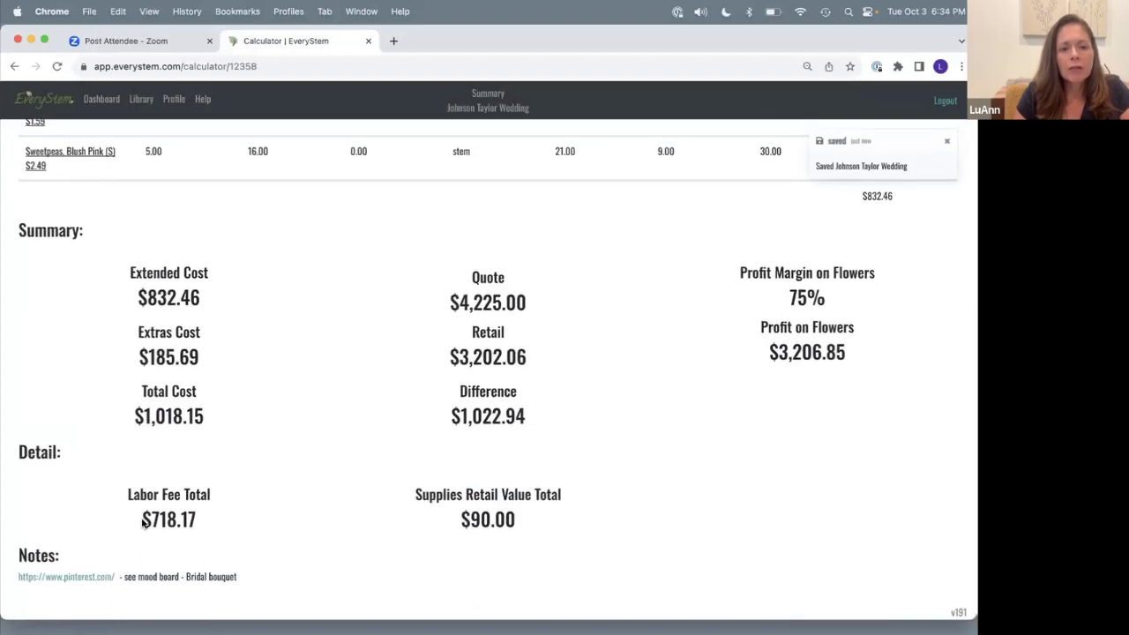
drag(137, 522, 228, 528)
click(228, 529)
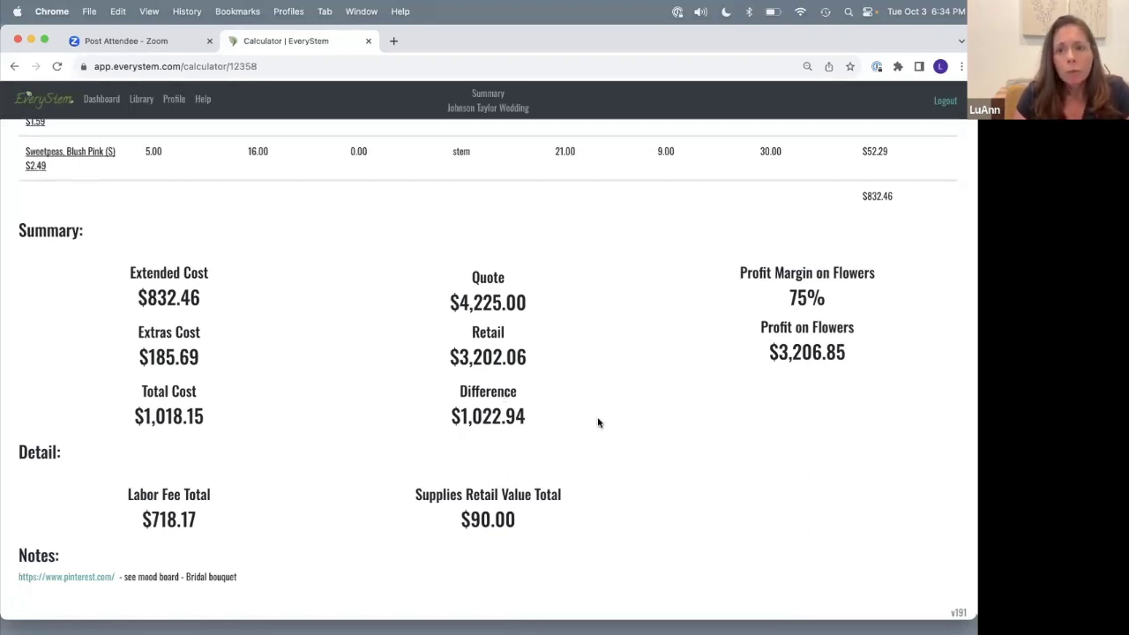
Return to the Dashboard and look through the upcoming and previous events.
scroll(598, 423, up, 15)
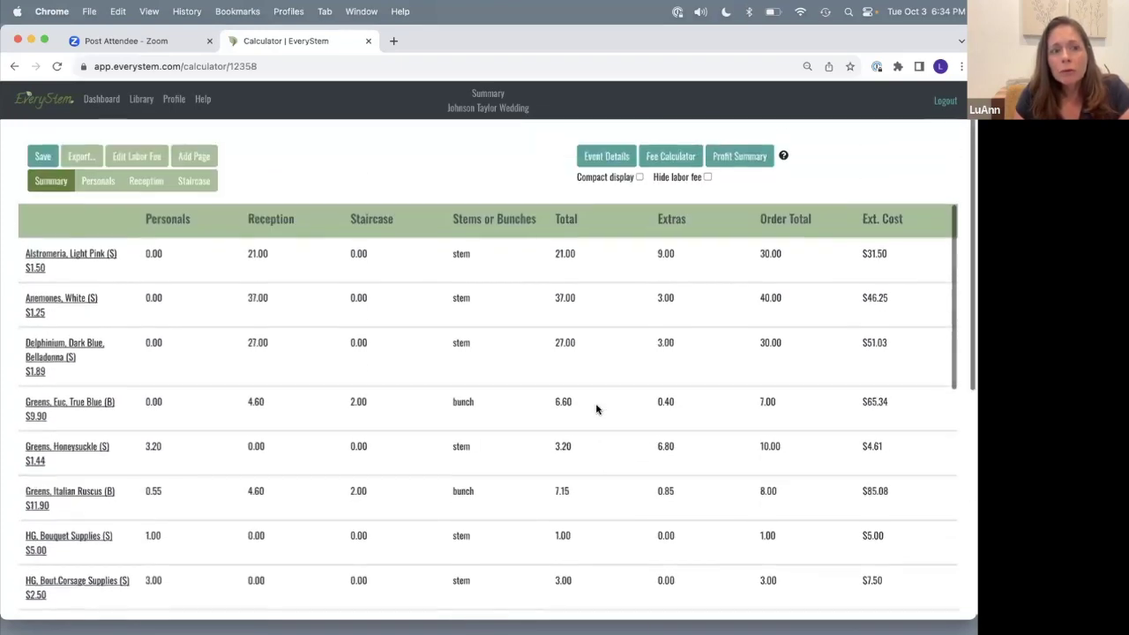
click(86, 100)
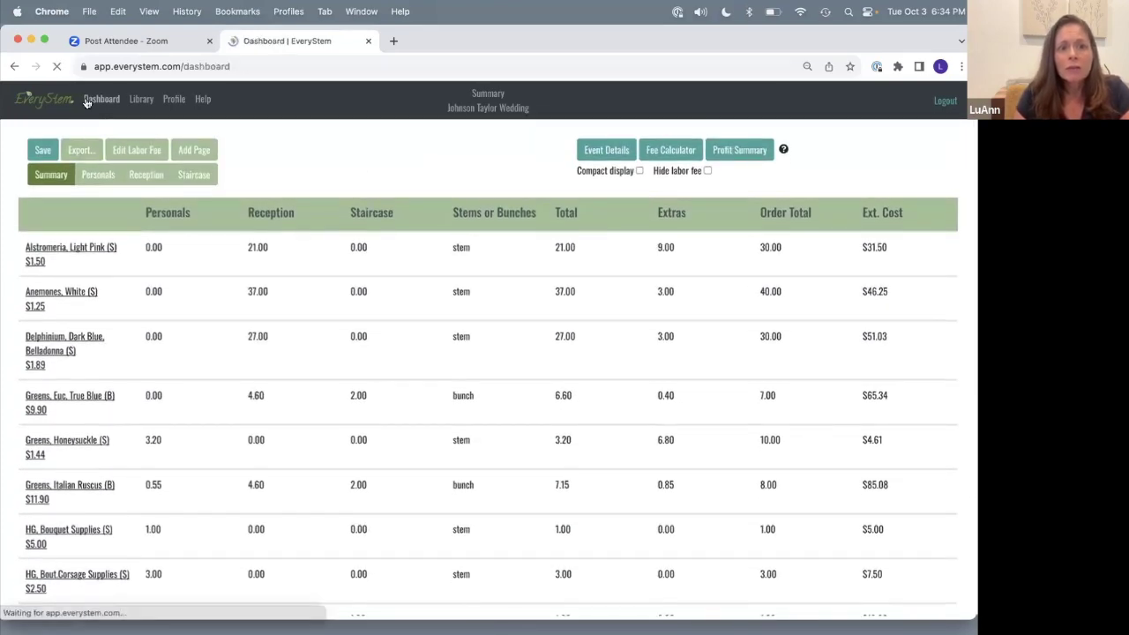
scroll(295, 402, down, 5)
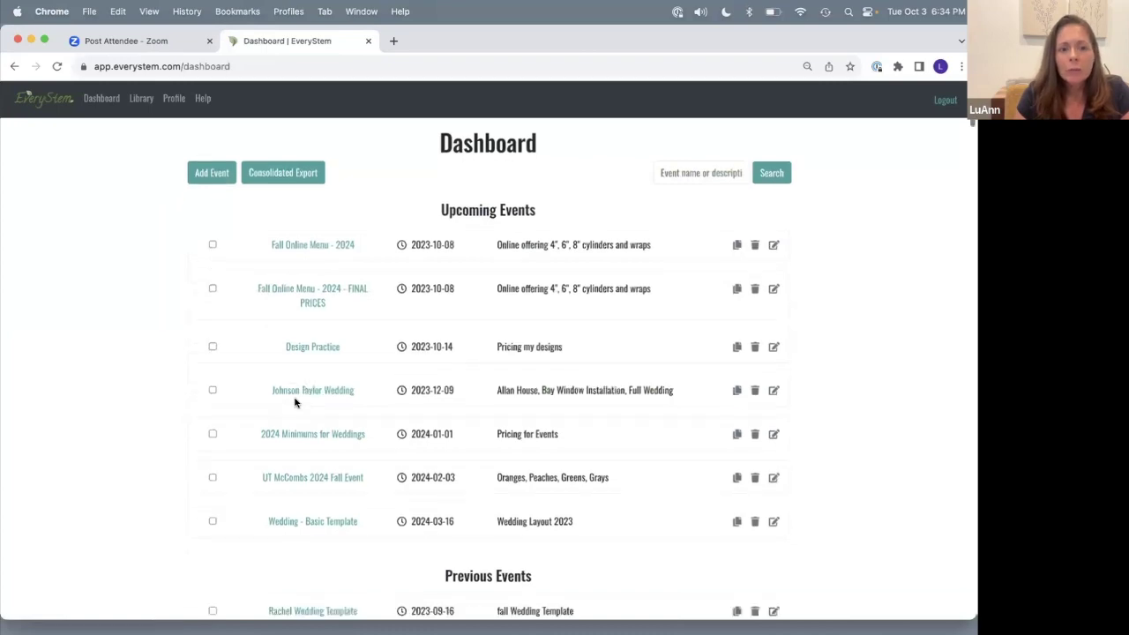
scroll(295, 401, down, 5)
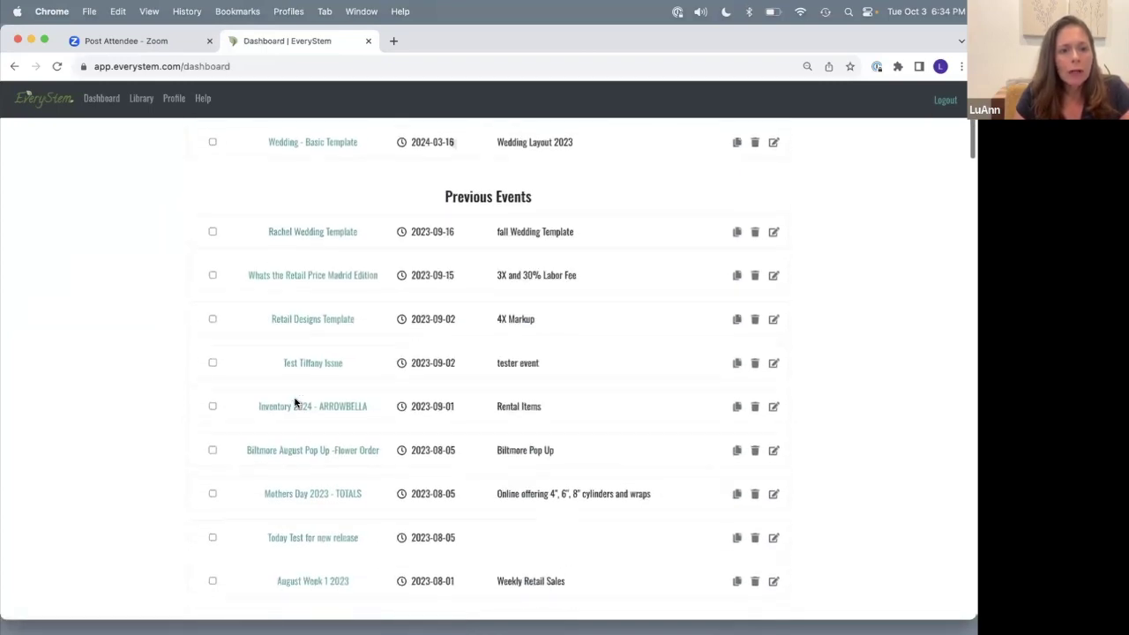
scroll(295, 403, down, 2)
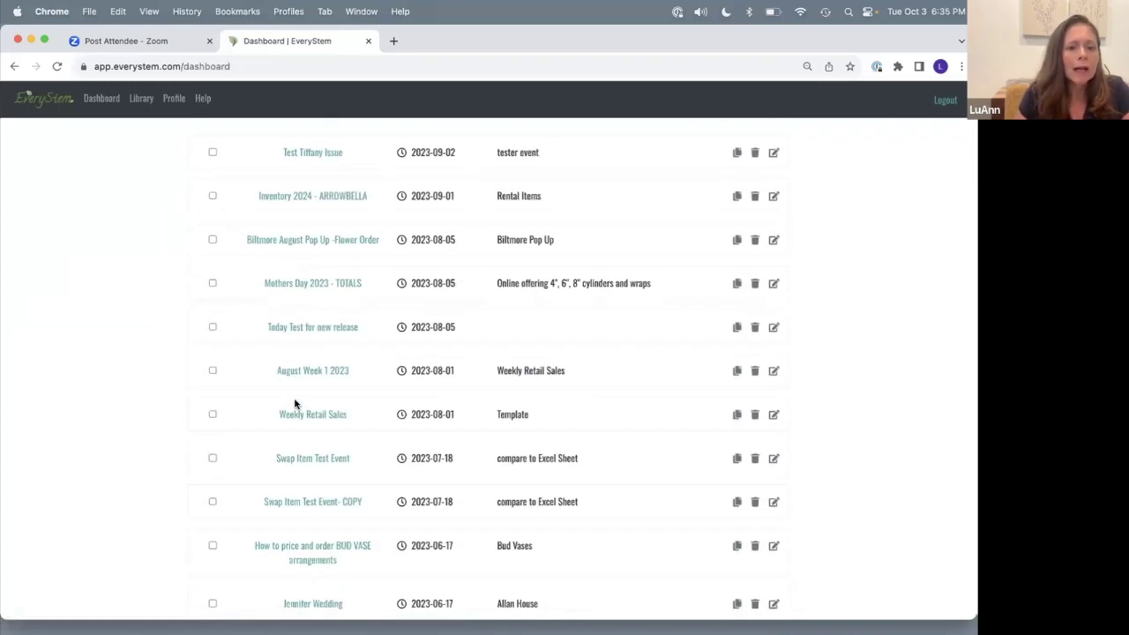
scroll(295, 404, down, 2)
scroll(294, 403, down, 2)
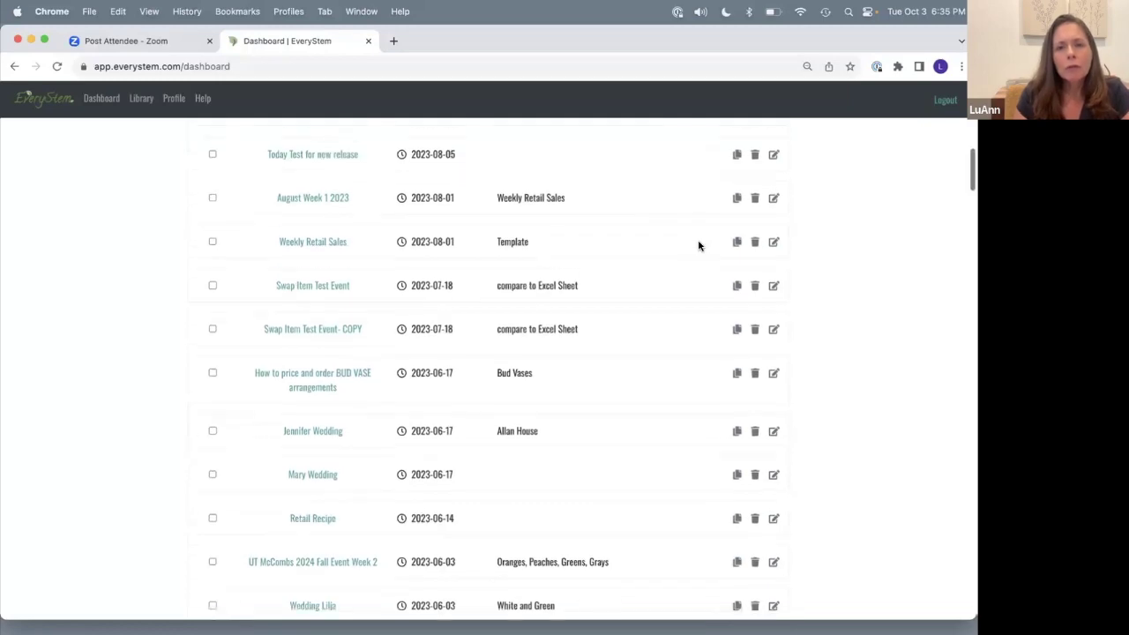
scroll(697, 243, up, 10)
scroll(693, 231, up, 3)
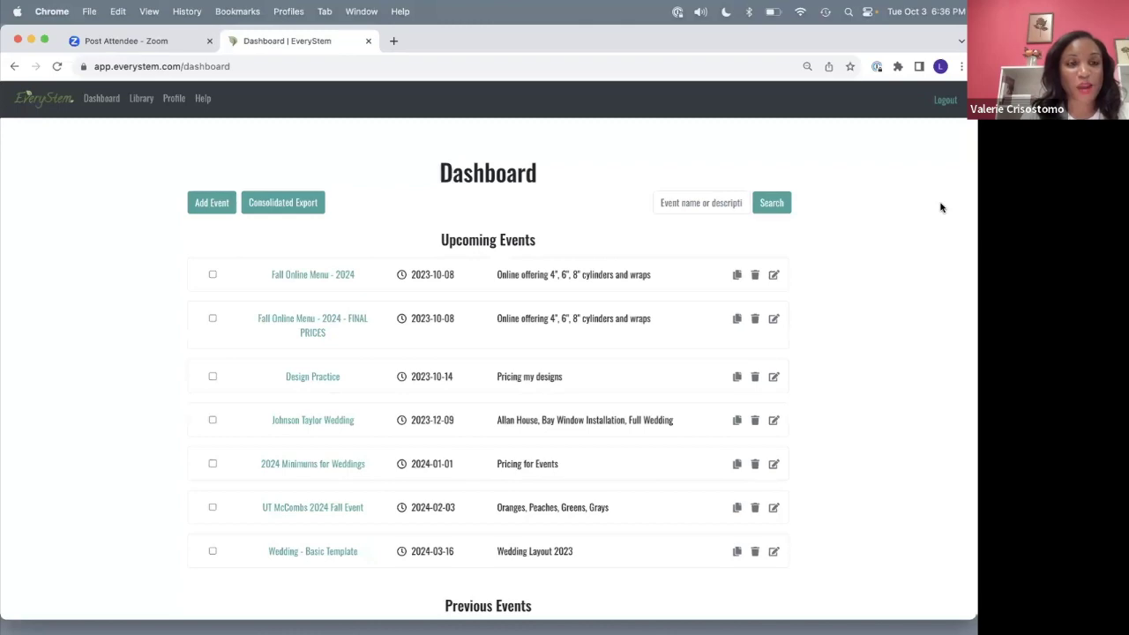
Reopen the Allan House full wedding event dated 2023-12-09 from the upcoming events.
scroll(319, 245, down, 3)
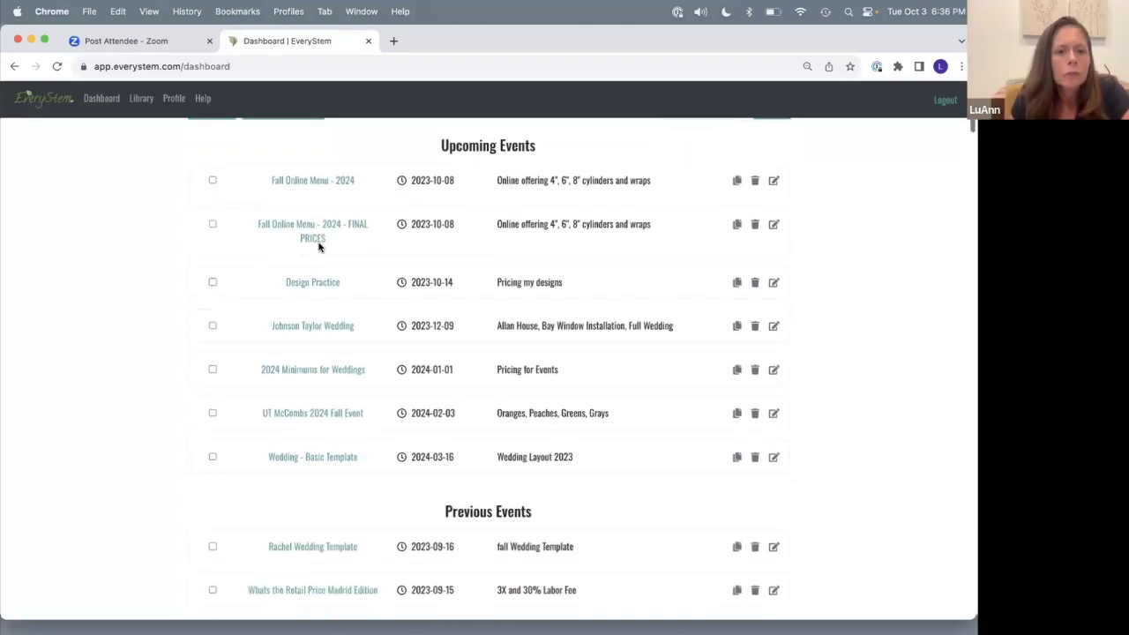
click(309, 270)
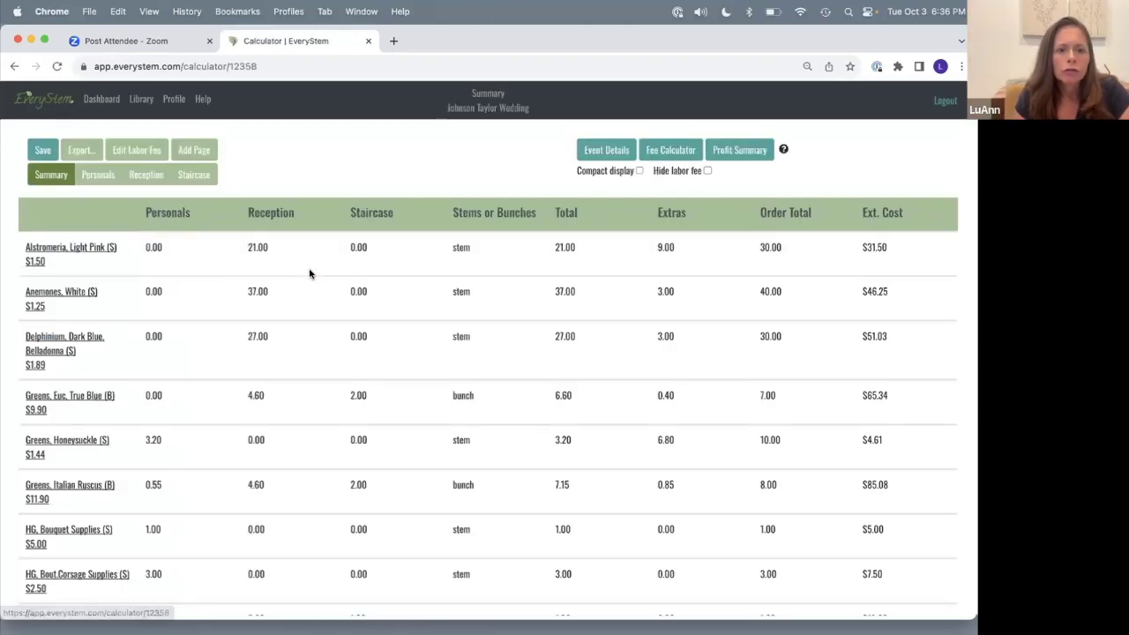
Examine the Profit on Flowers figure in the wedding summary.
scroll(309, 274, down, 3)
scroll(309, 274, down, 10)
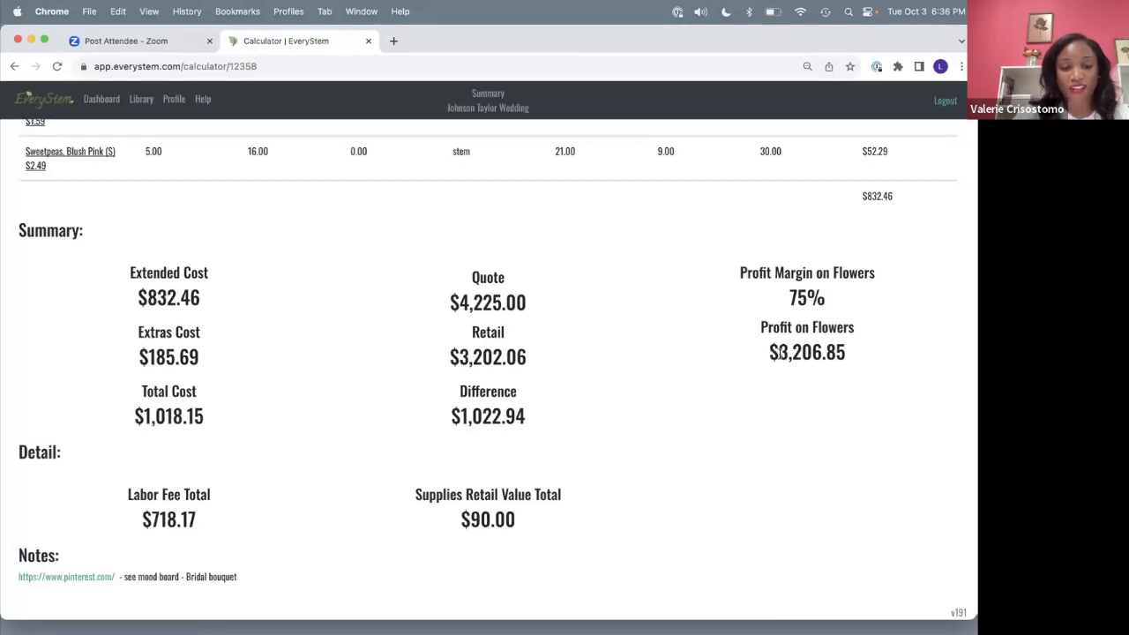
drag(766, 356, 875, 357)
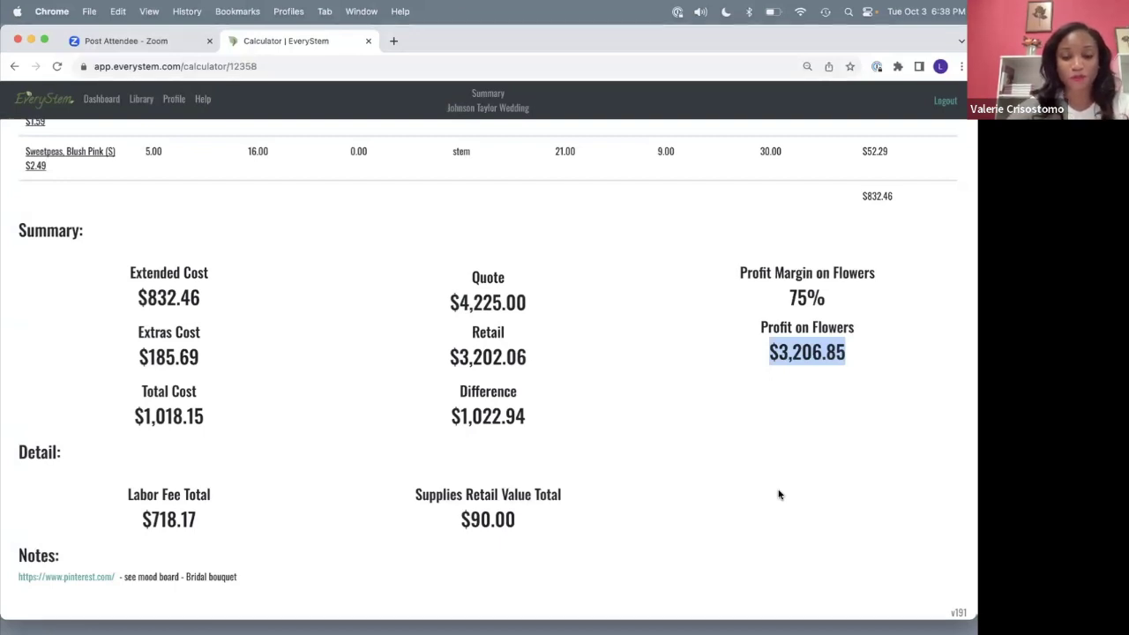
click(696, 424)
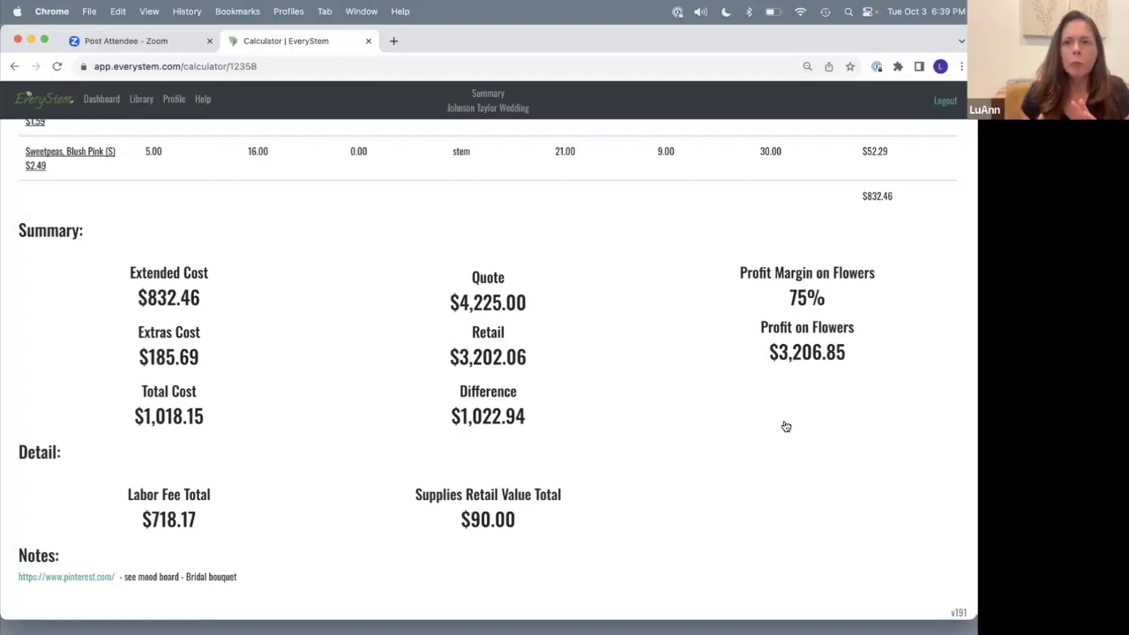
On the Personals page, set the Bridal Bouquet's Supplies - Retail Value to $30.
scroll(708, 342, up, 10)
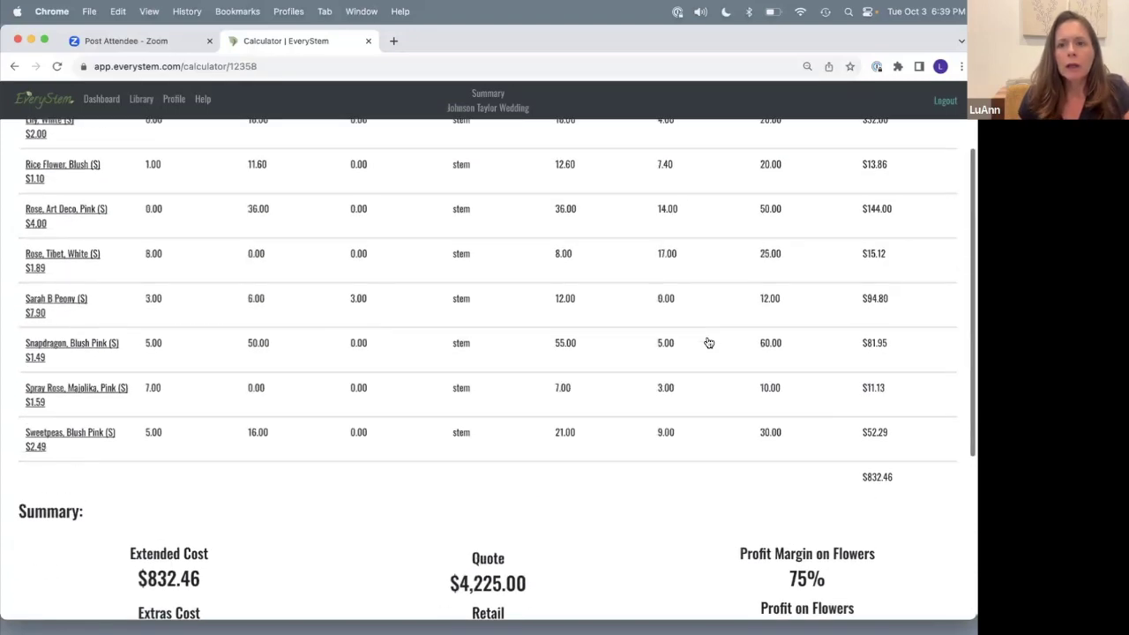
scroll(708, 343, up, 1)
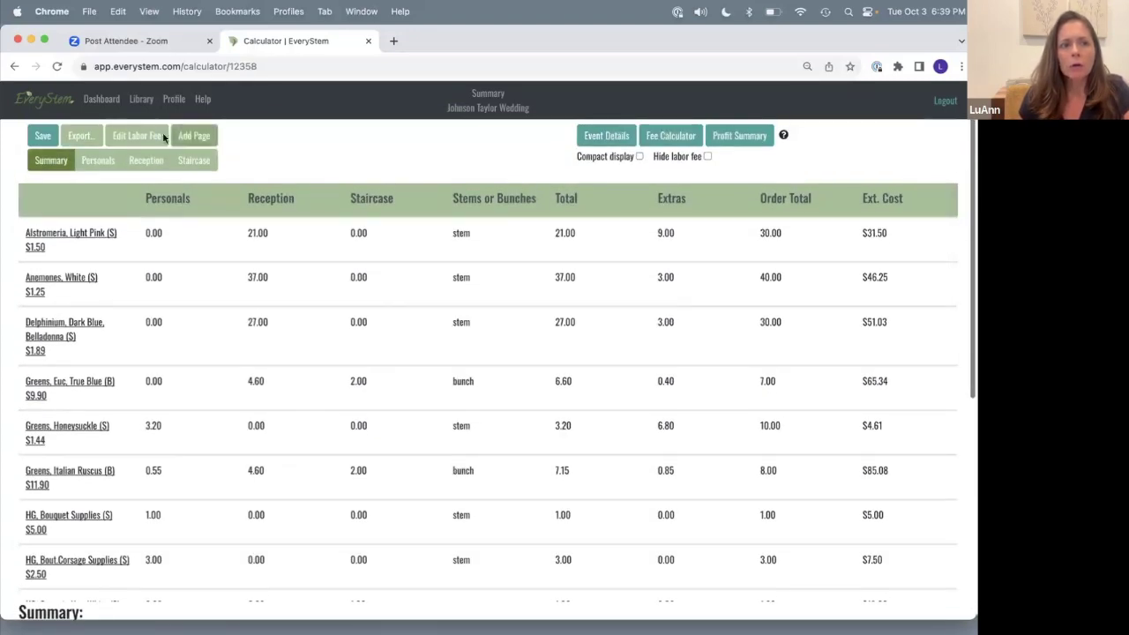
click(107, 163)
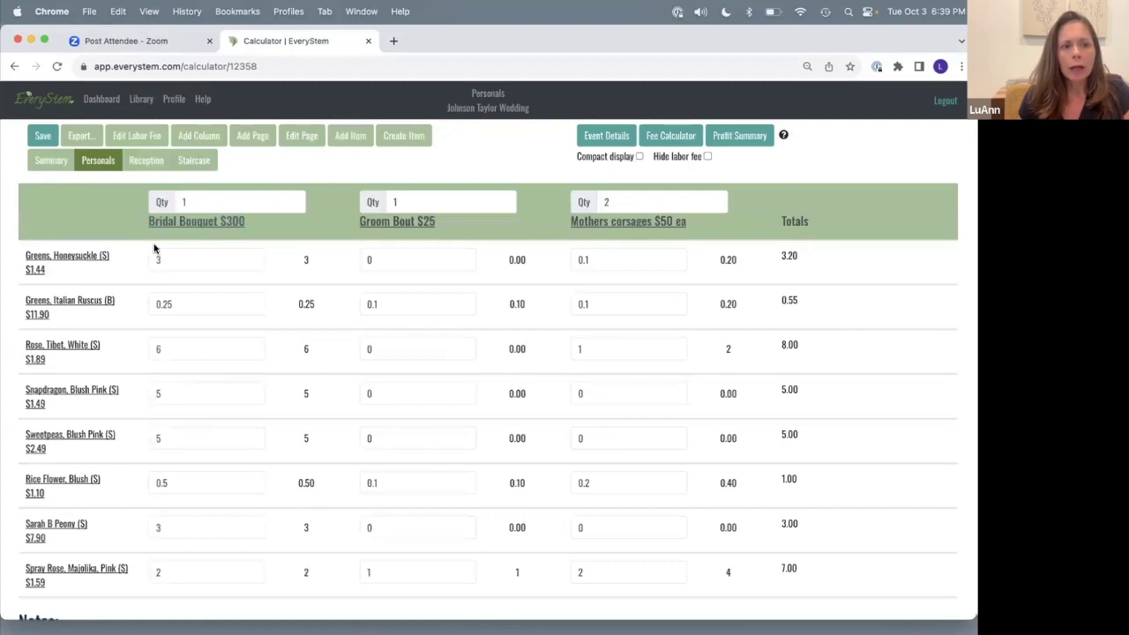
scroll(153, 249, down, 7)
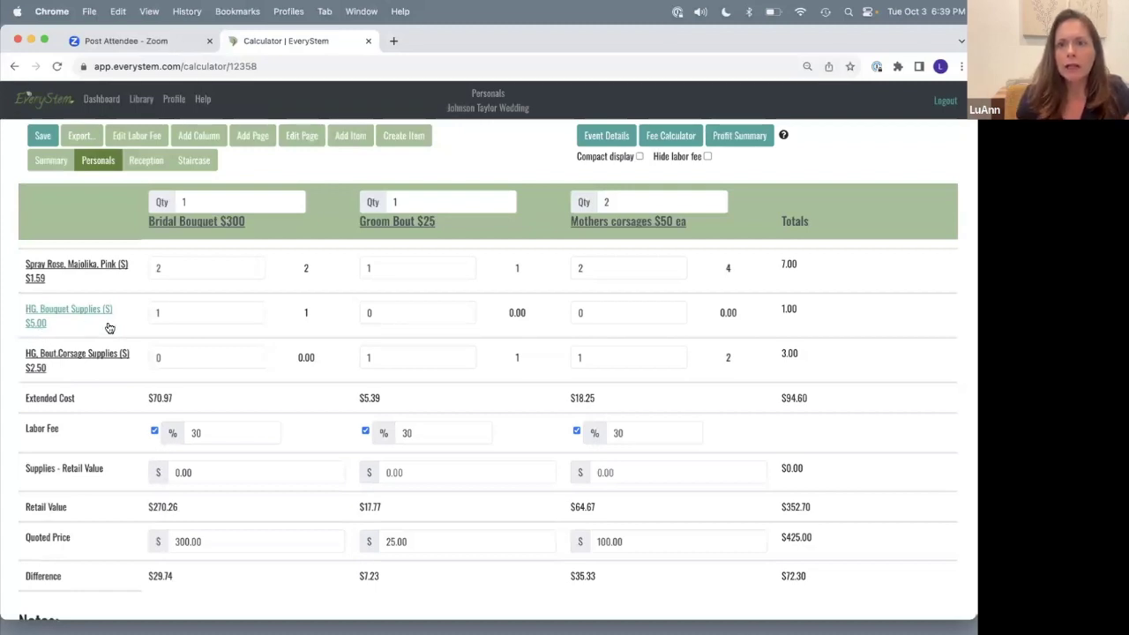
scroll(109, 328, down, 1)
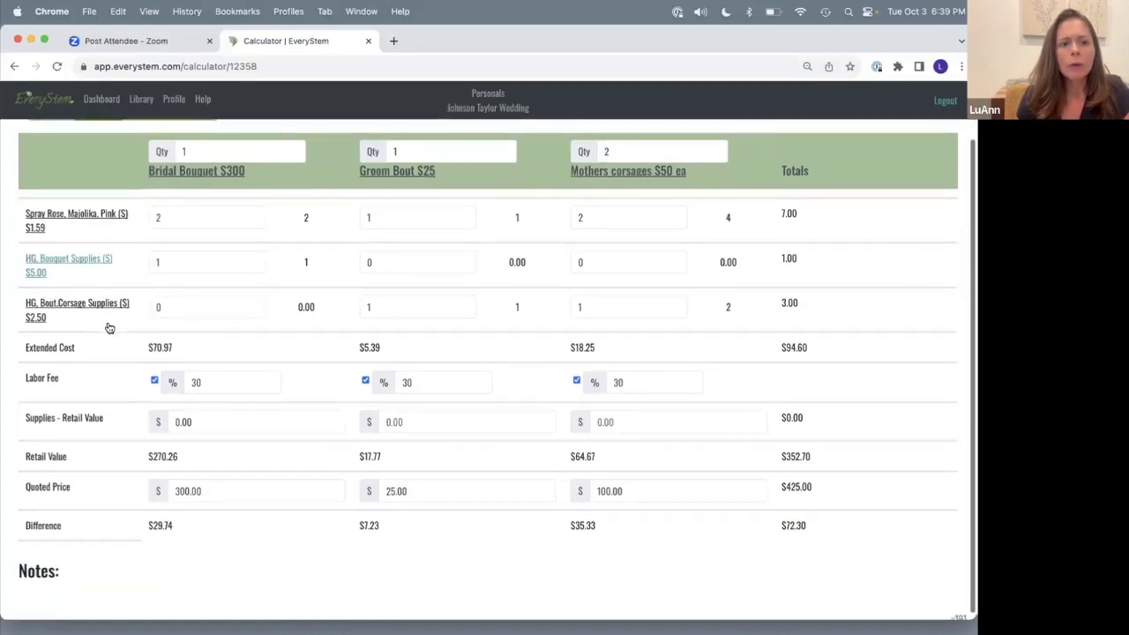
scroll(137, 448, down, 1)
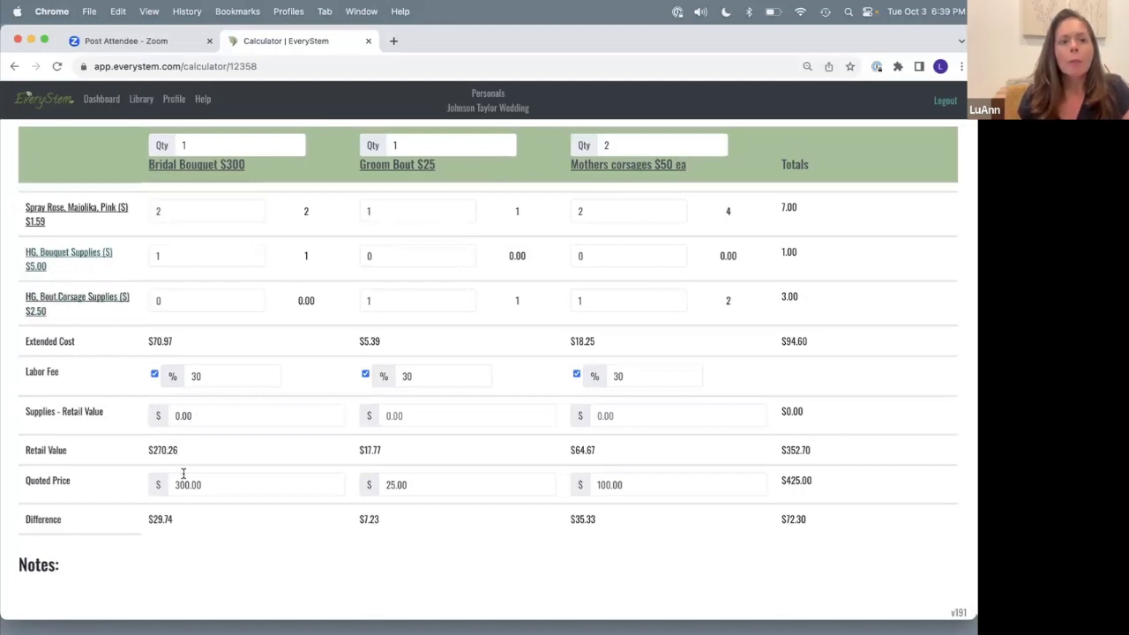
click(191, 418)
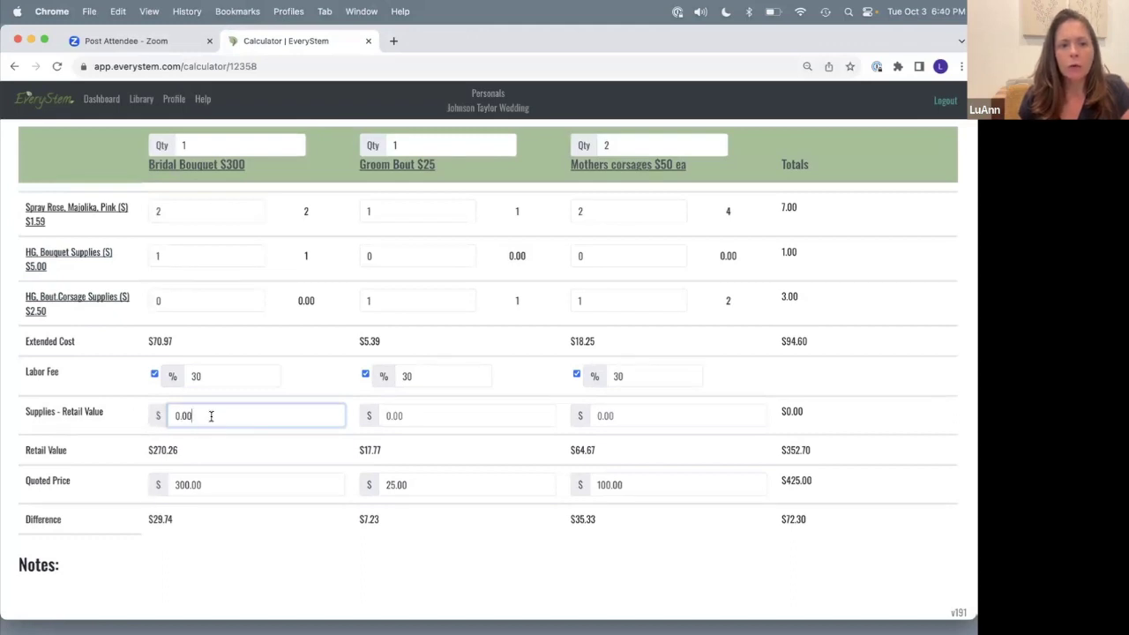
drag(212, 417, 115, 421)
text(30)
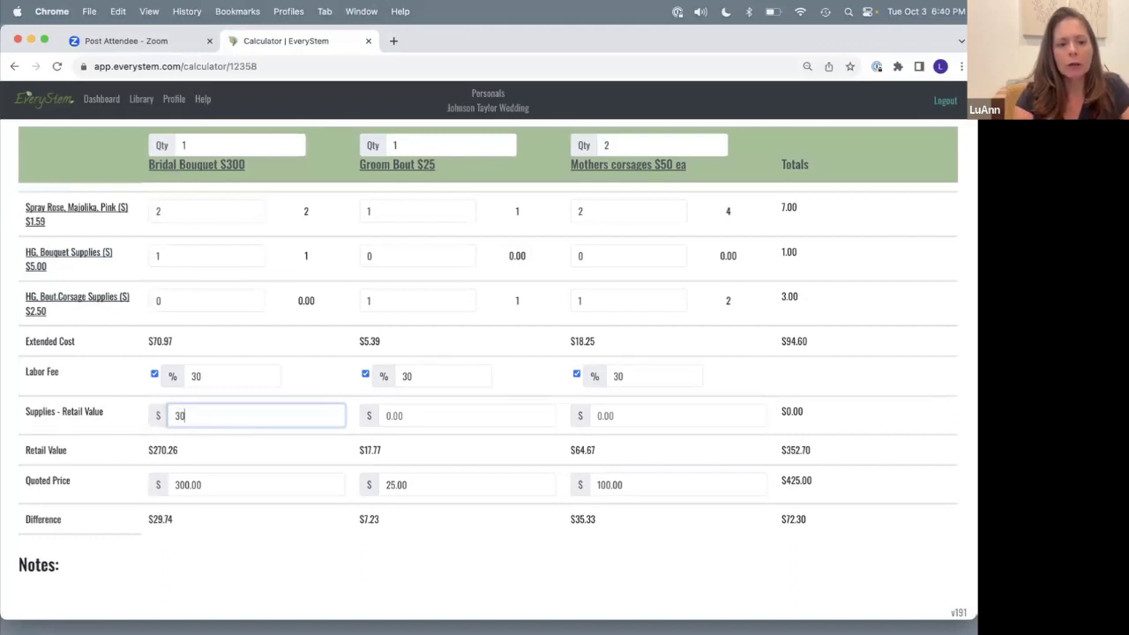
click(104, 561)
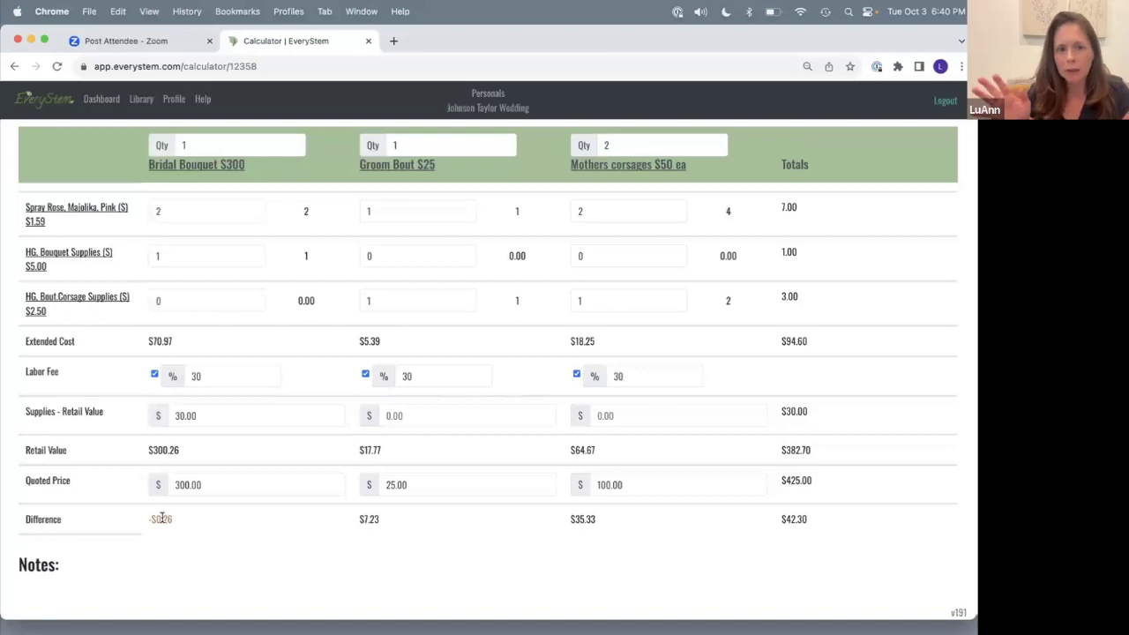
Reduce the Bridal Bouquet's Italian Ruscus quantity to 0.20 and check its retail value and difference.
scroll(161, 470, up, 2)
scroll(162, 469, up, 5)
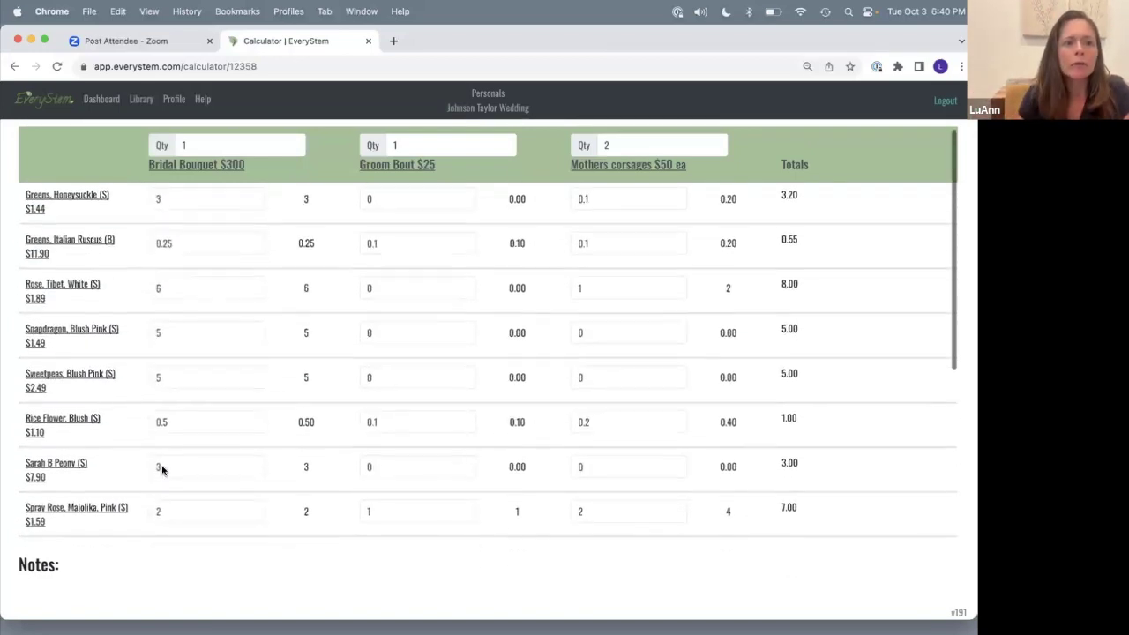
click(177, 248)
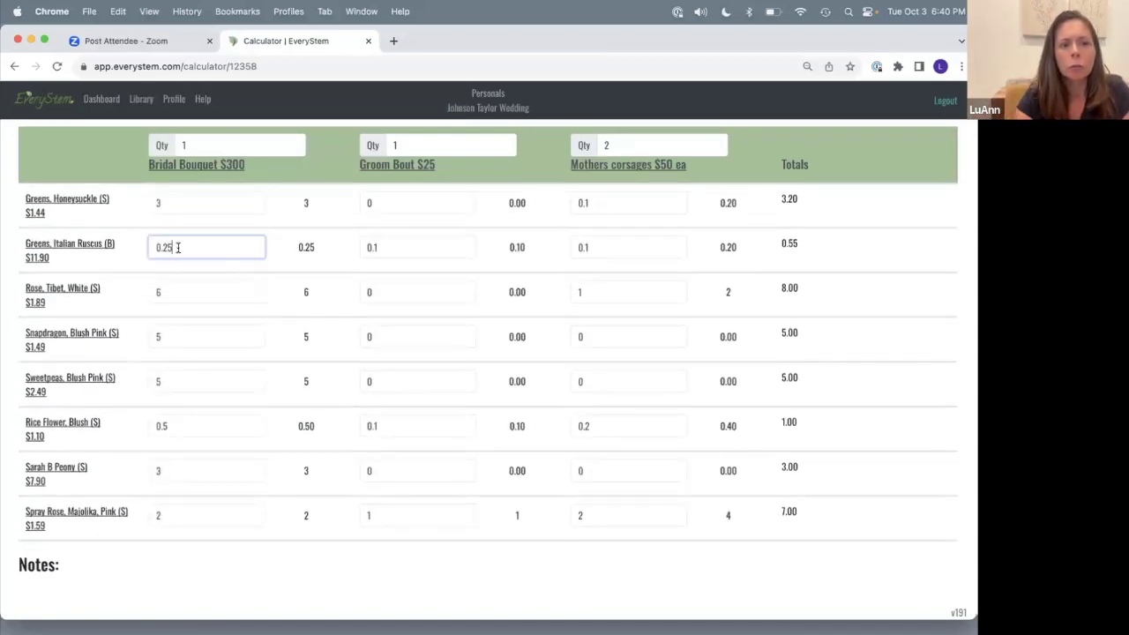
key(BackSpace)
text(0)
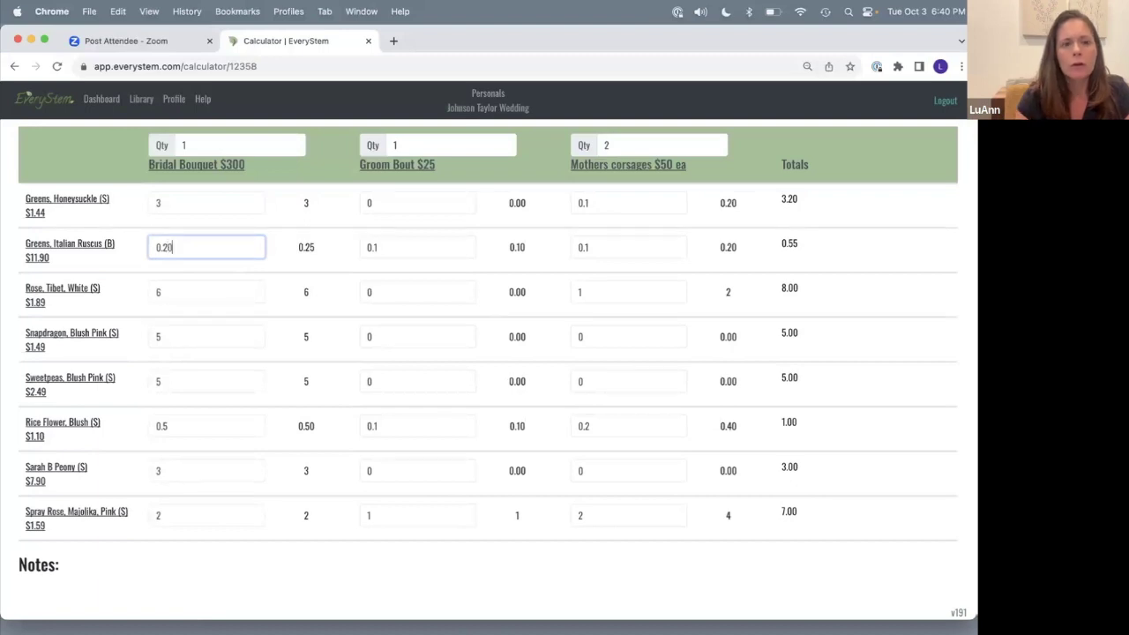
scroll(135, 388, down, 7)
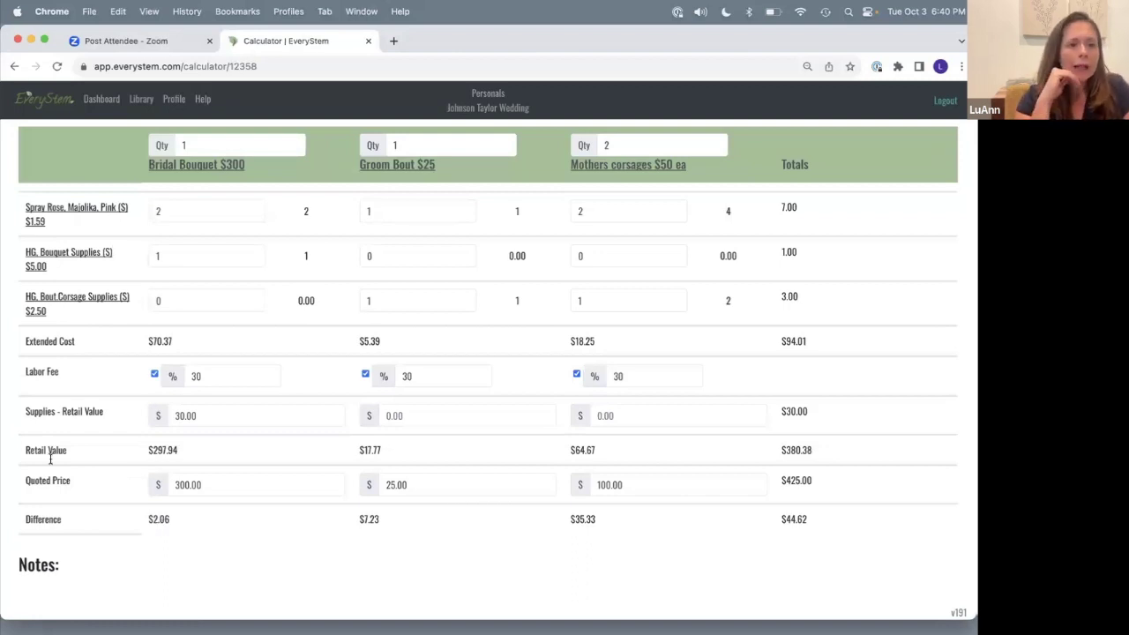
Move the HG, Bouquet Supplies item to the first row of the Personals recipe list.
scroll(46, 444, up, 5)
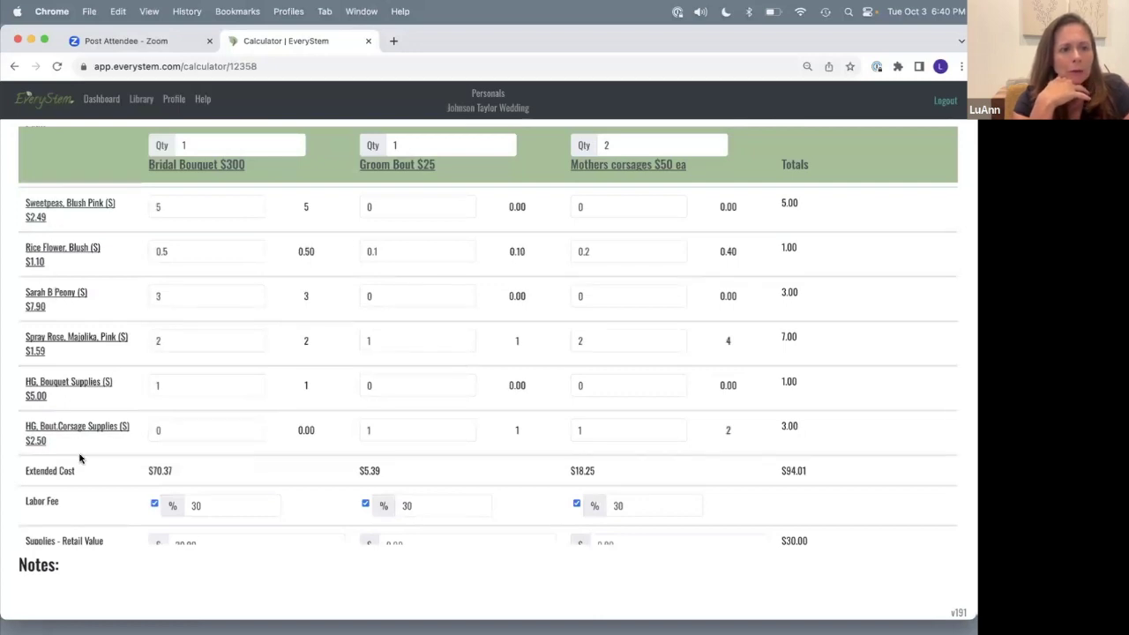
scroll(80, 434, up, 2)
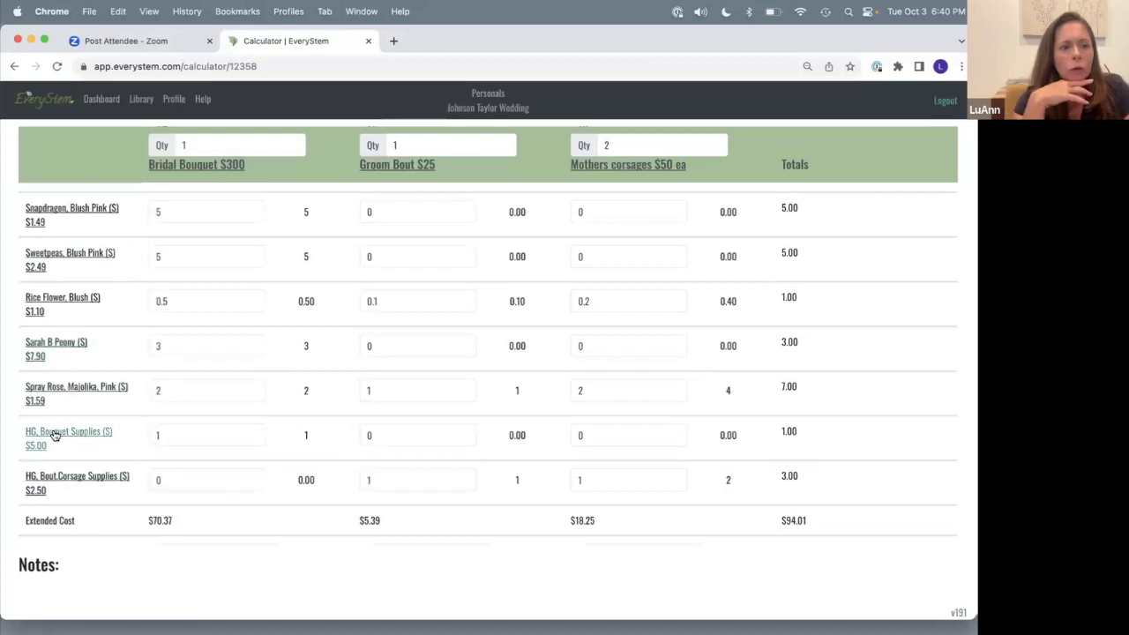
drag(54, 439, 55, 194)
scroll(65, 247, up, 2)
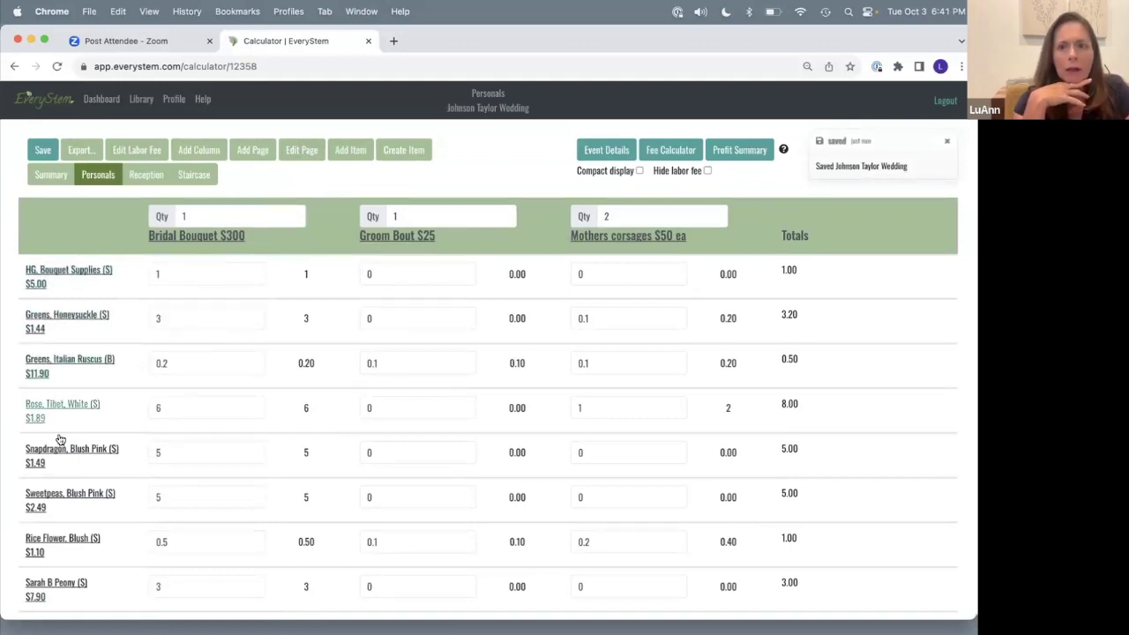
scroll(62, 527, down, 1)
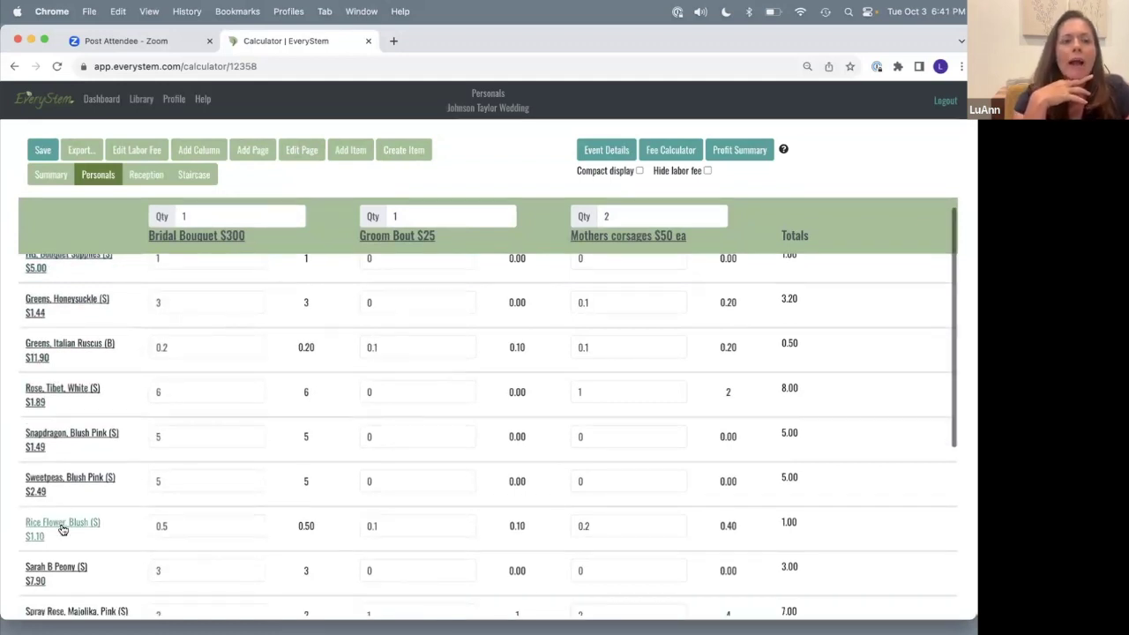
scroll(59, 494, up, 1)
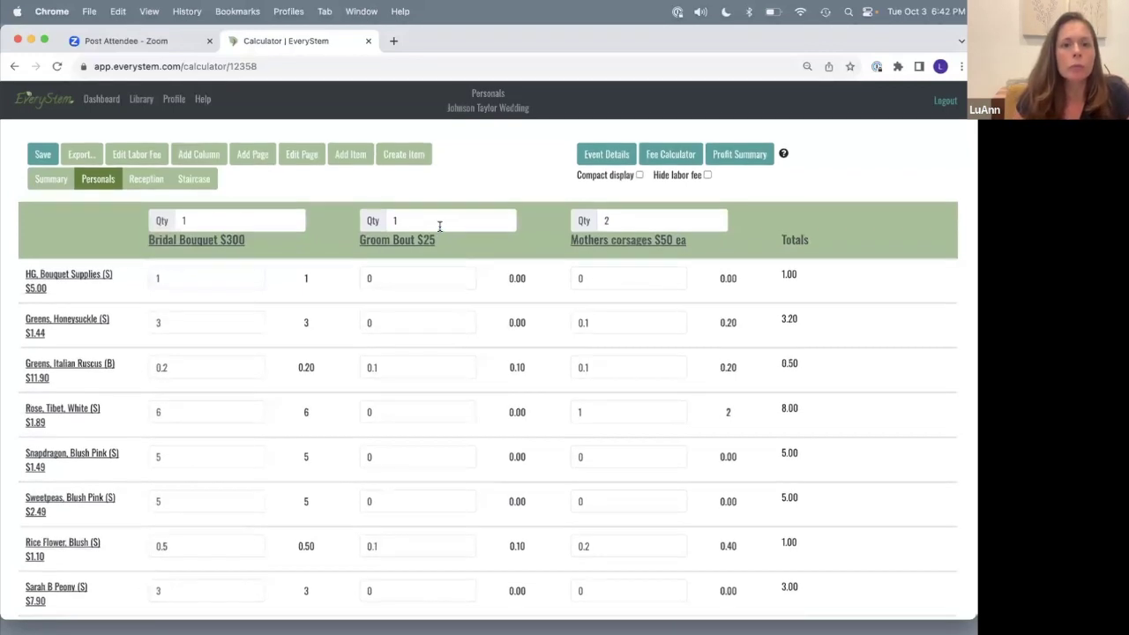
click(78, 151)
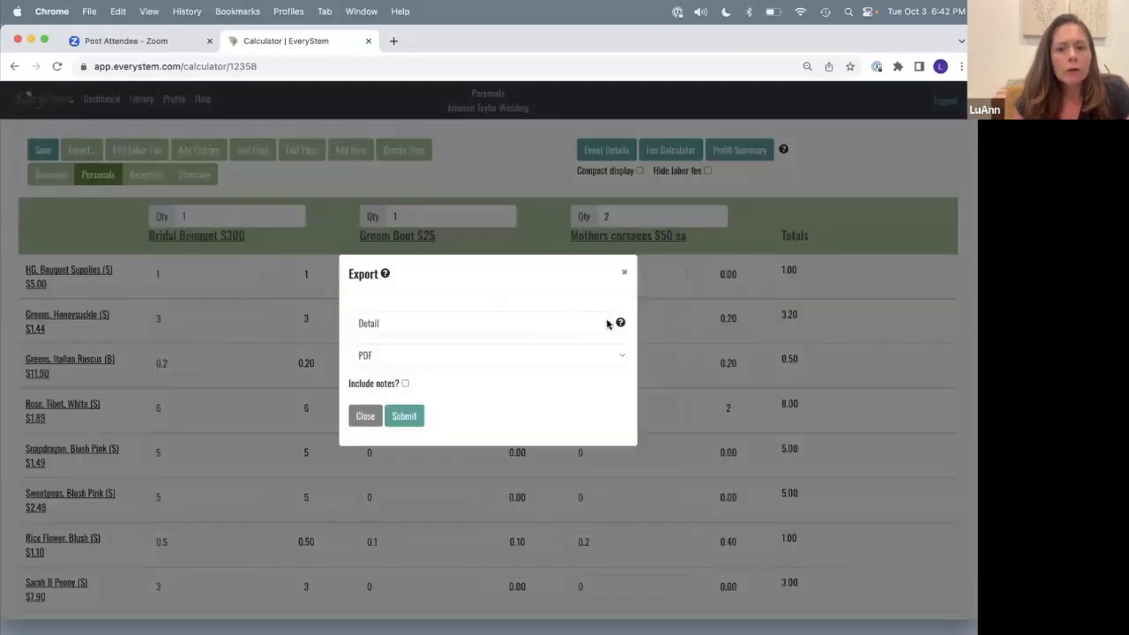
click(607, 323)
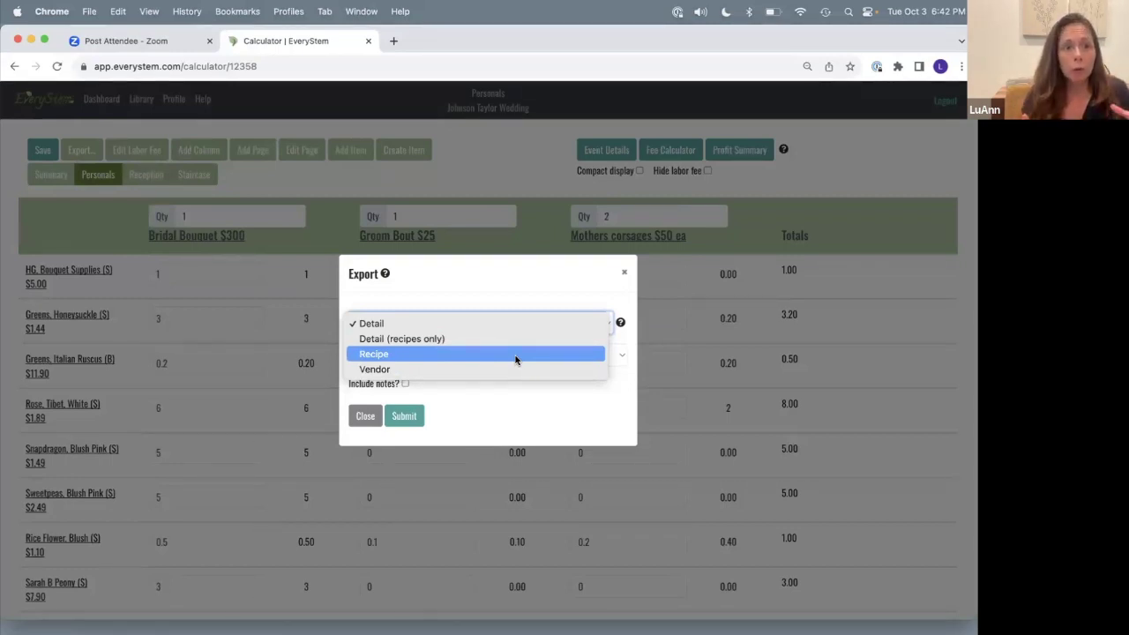
click(520, 280)
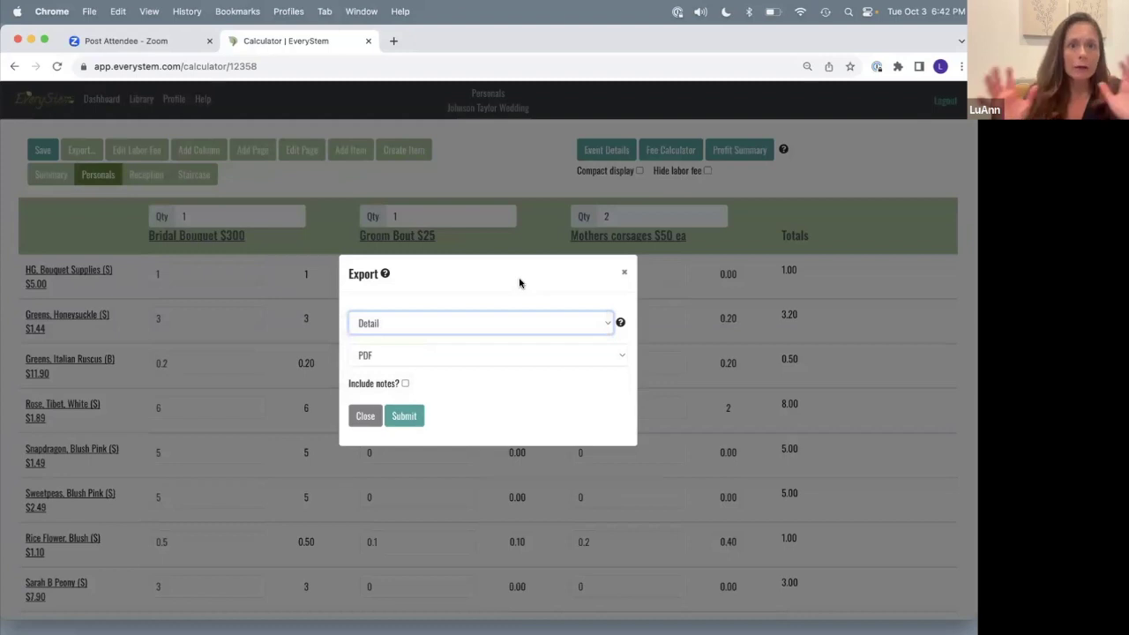
click(623, 271)
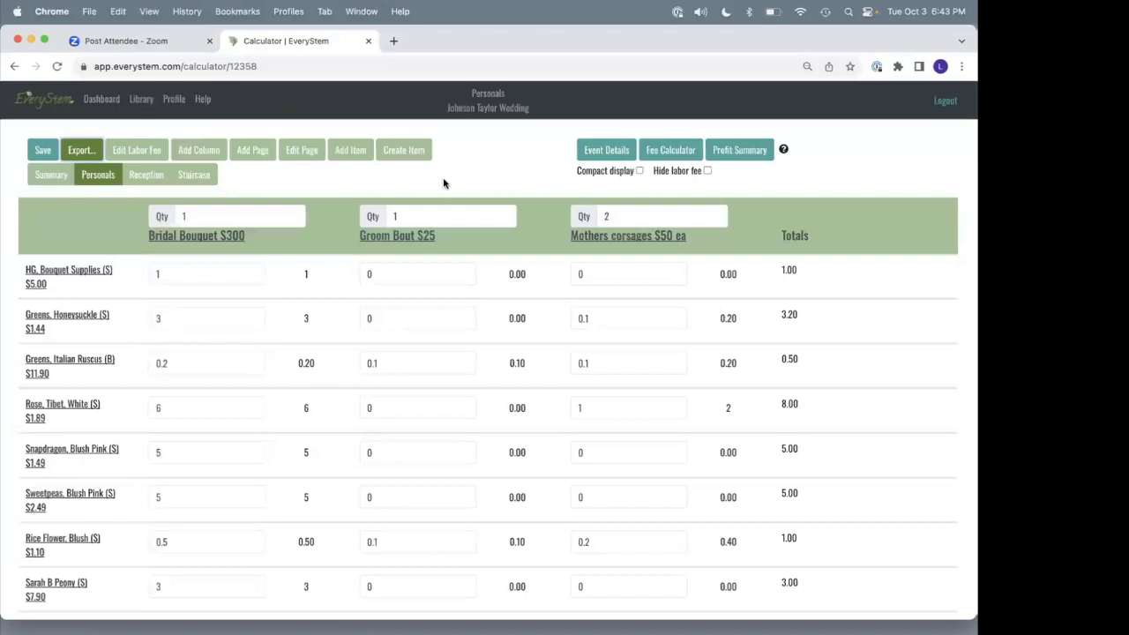
Export all the wedding's recipes as a Recipe-type PDF with notes included.
click(84, 152)
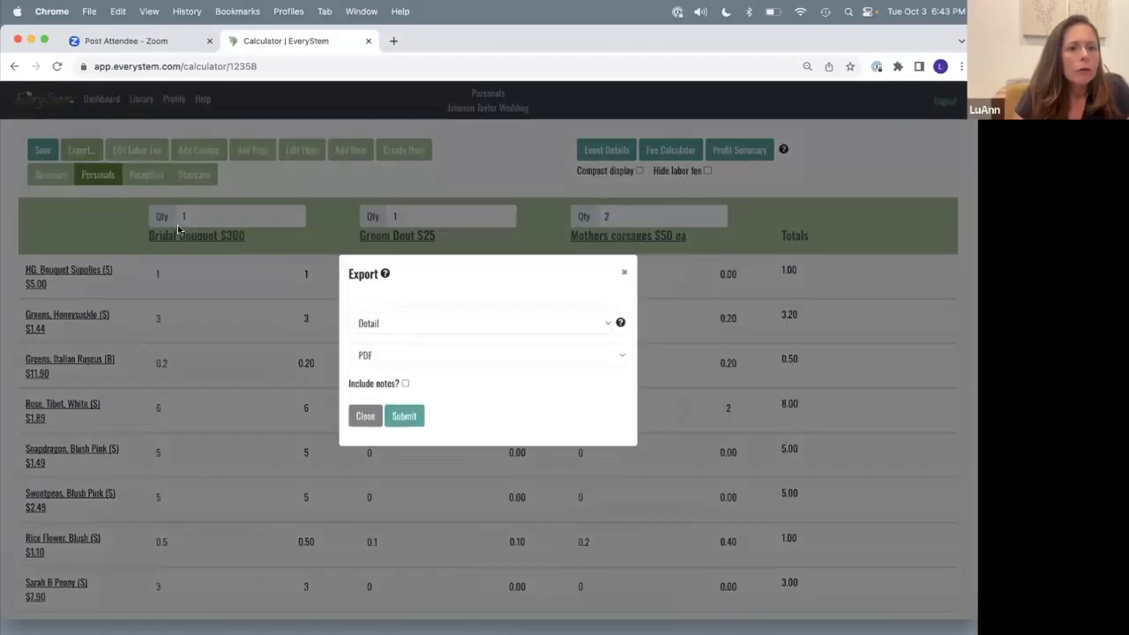
click(605, 323)
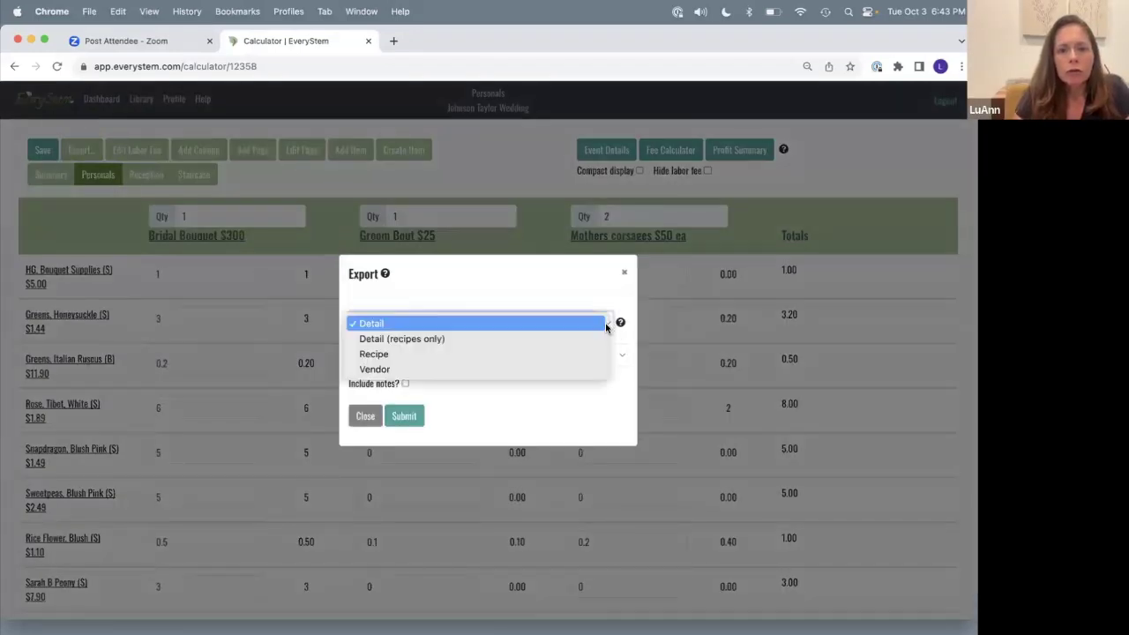
click(552, 353)
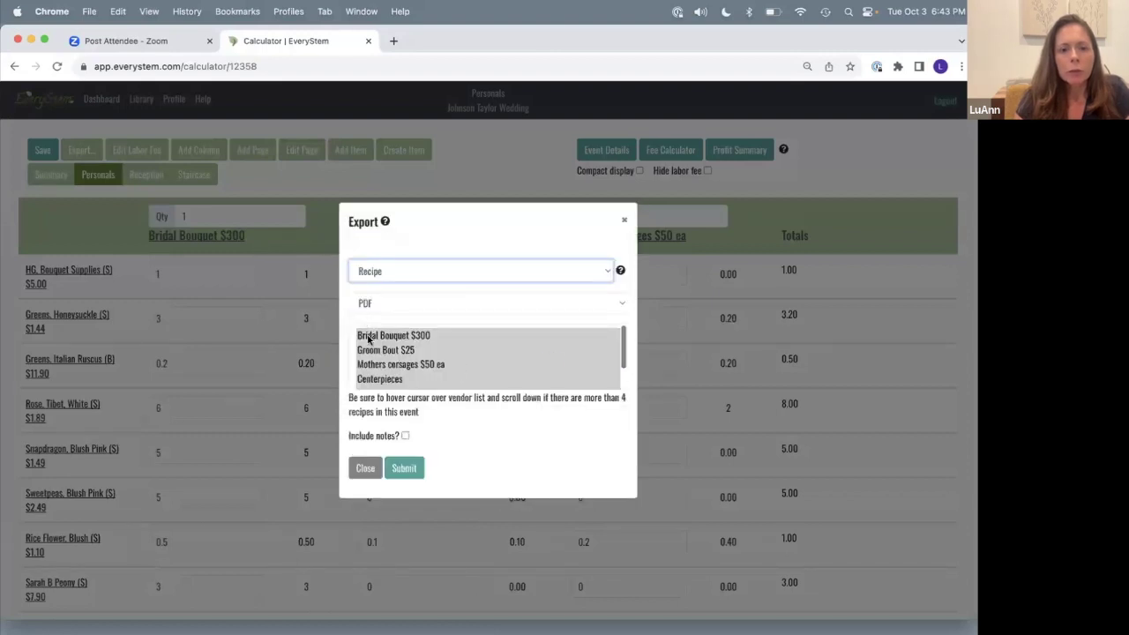
click(404, 435)
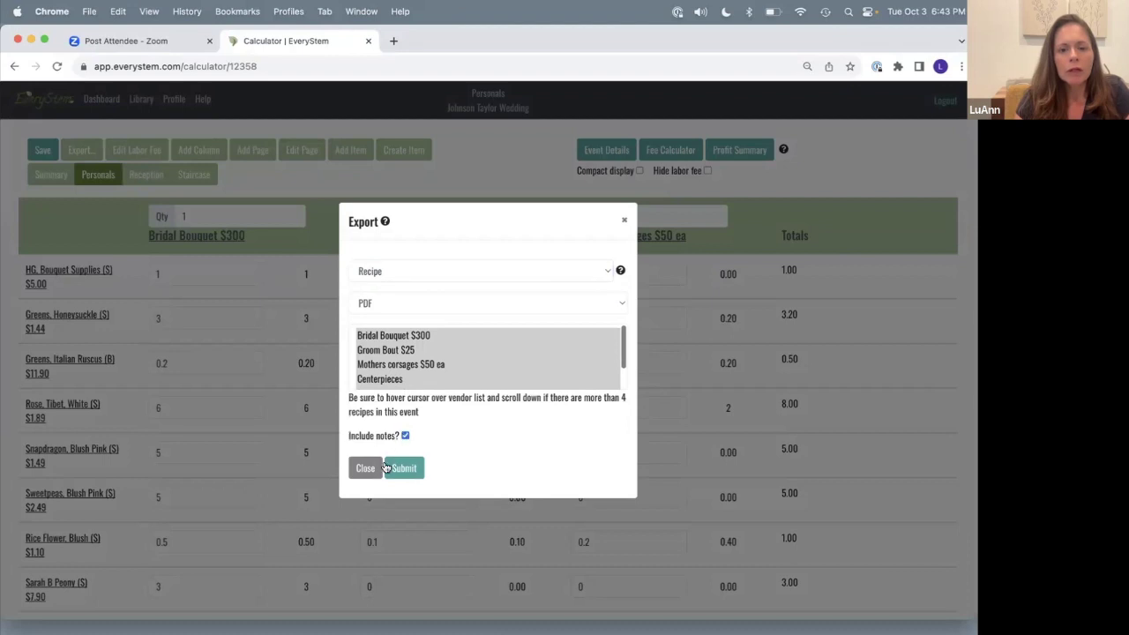
click(395, 468)
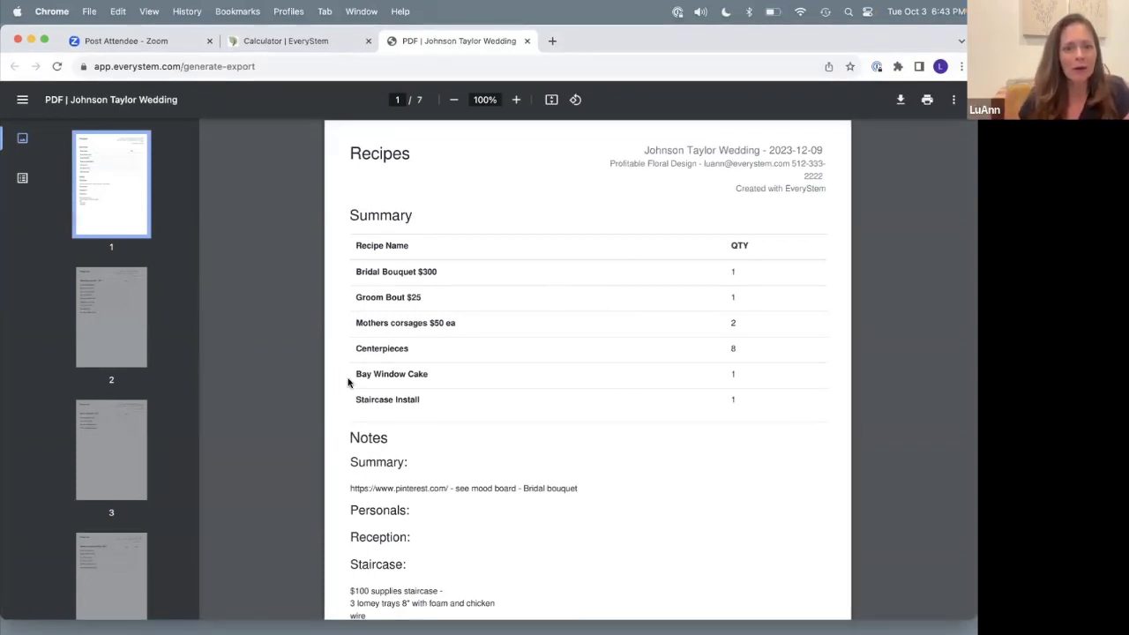
Look through the exported recipe PDF, including the notes and the bridal bouquet, groom bout and mothers corsages pages.
scroll(348, 382, down, 4)
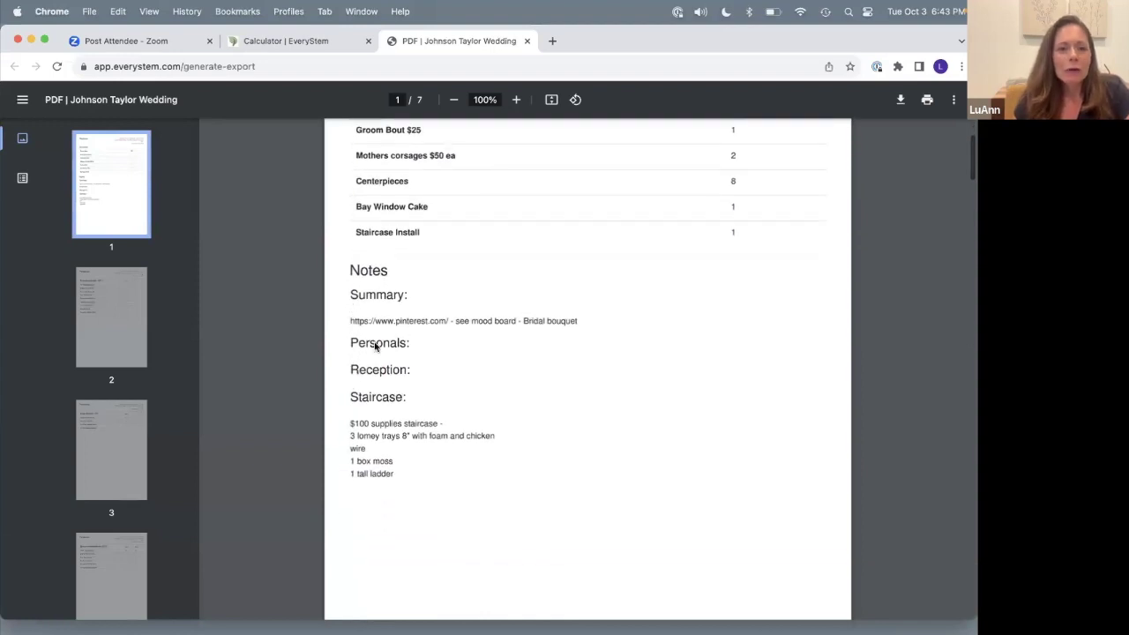
scroll(371, 461, down, 9)
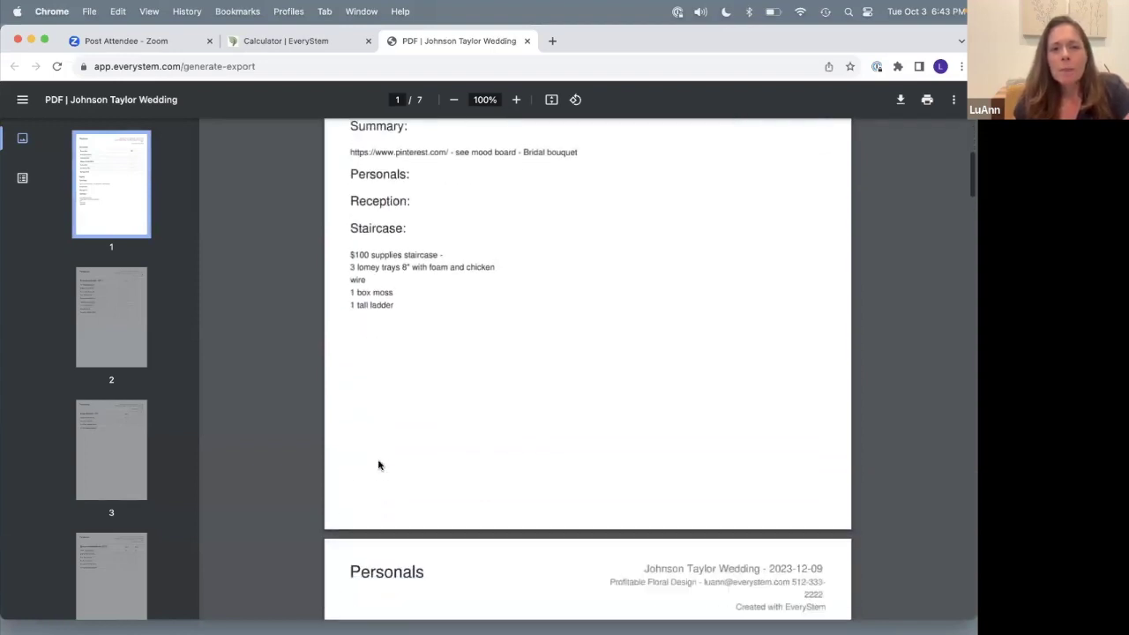
scroll(378, 464, down, 6)
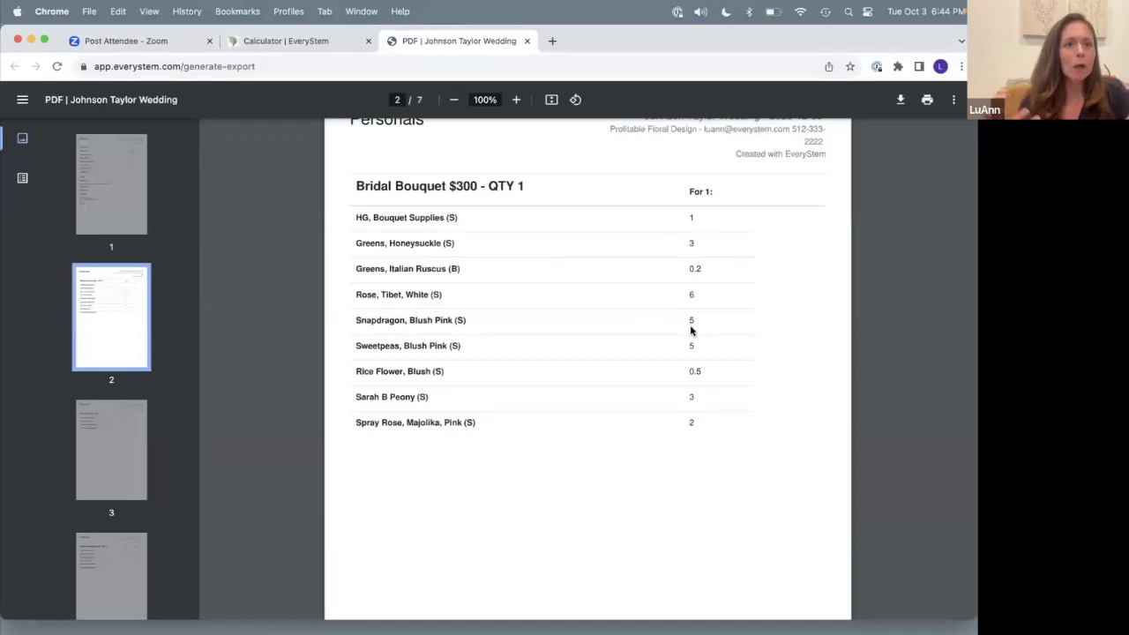
scroll(692, 331, down, 4)
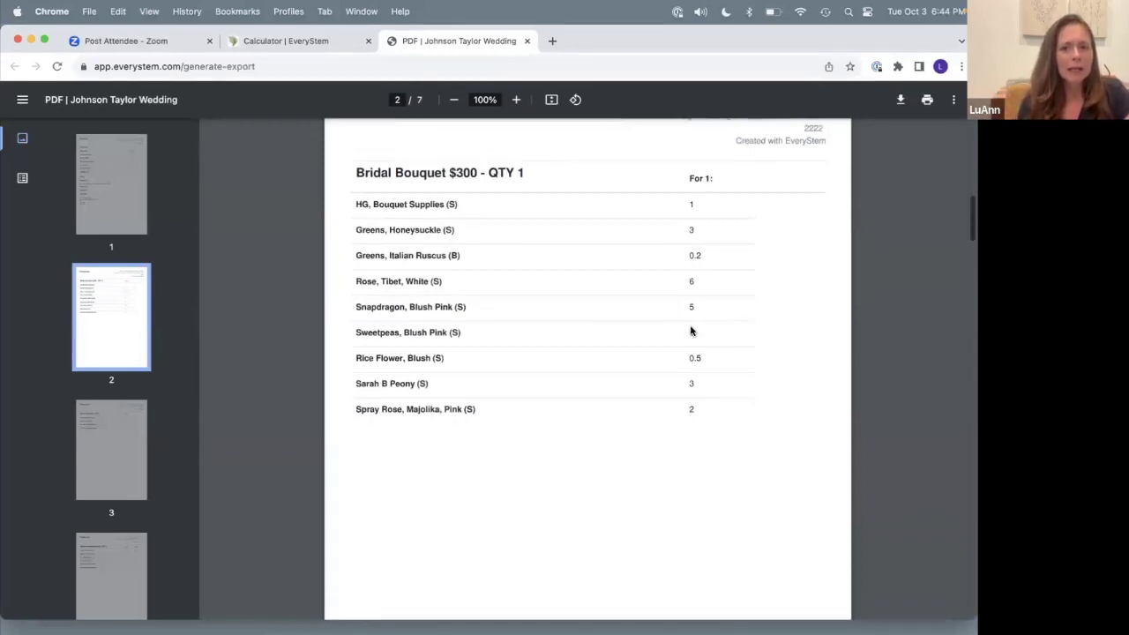
scroll(691, 331, down, 8)
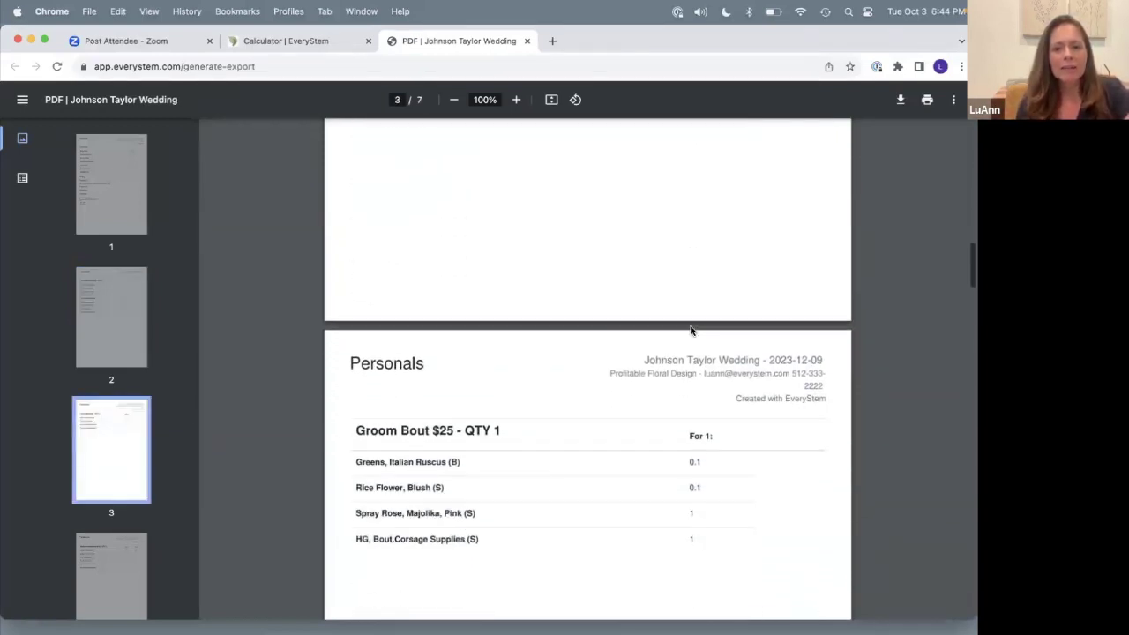
scroll(691, 331, down, 8)
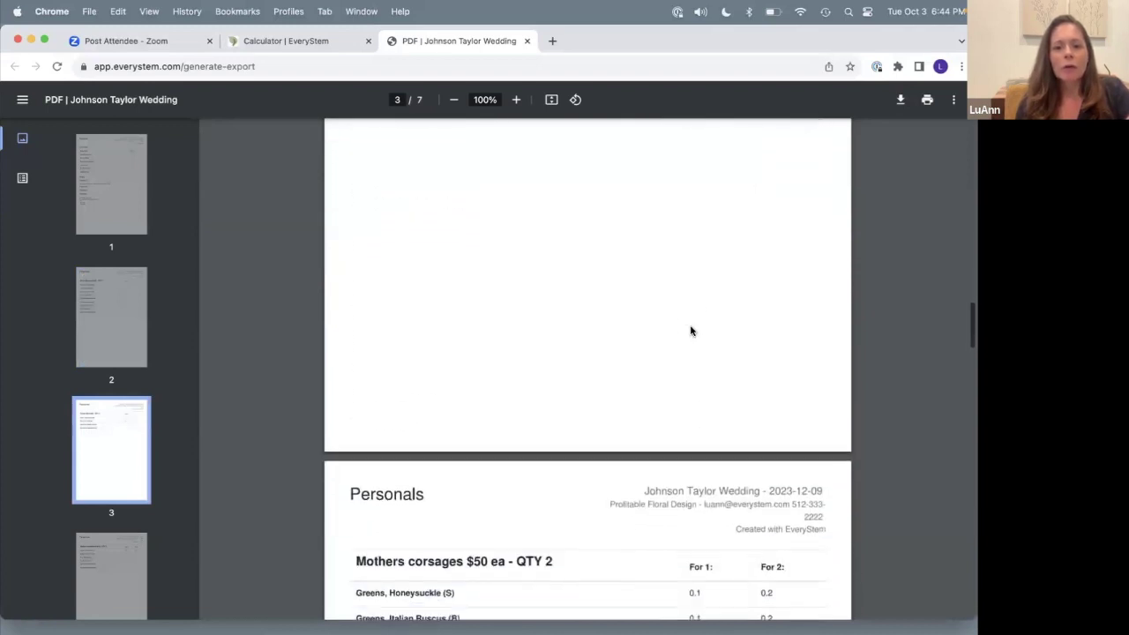
scroll(692, 331, down, 1)
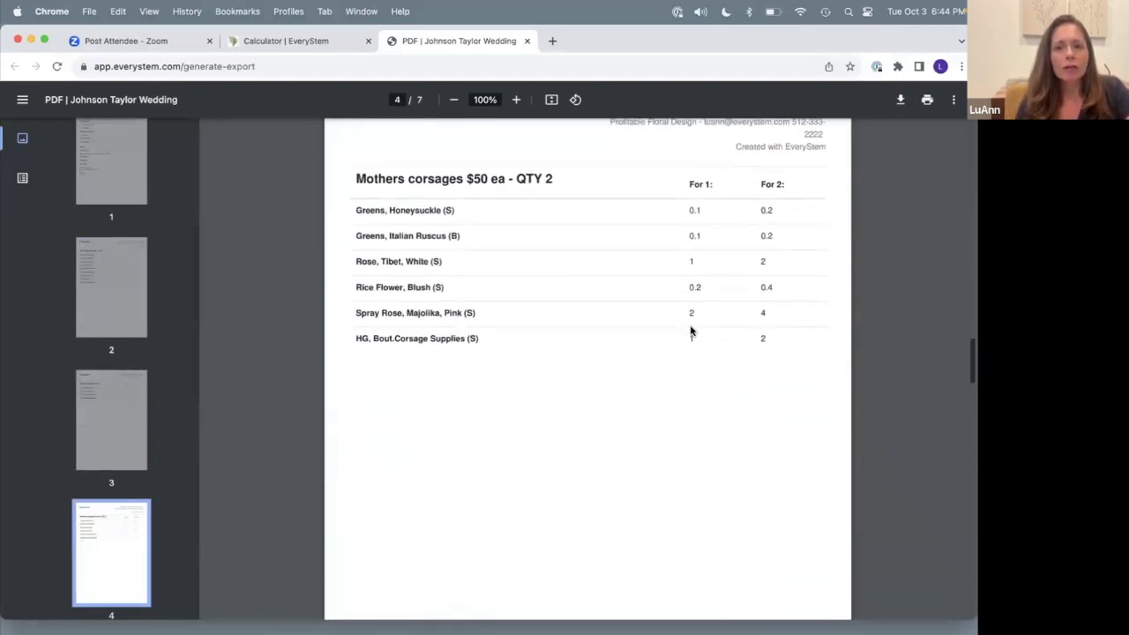